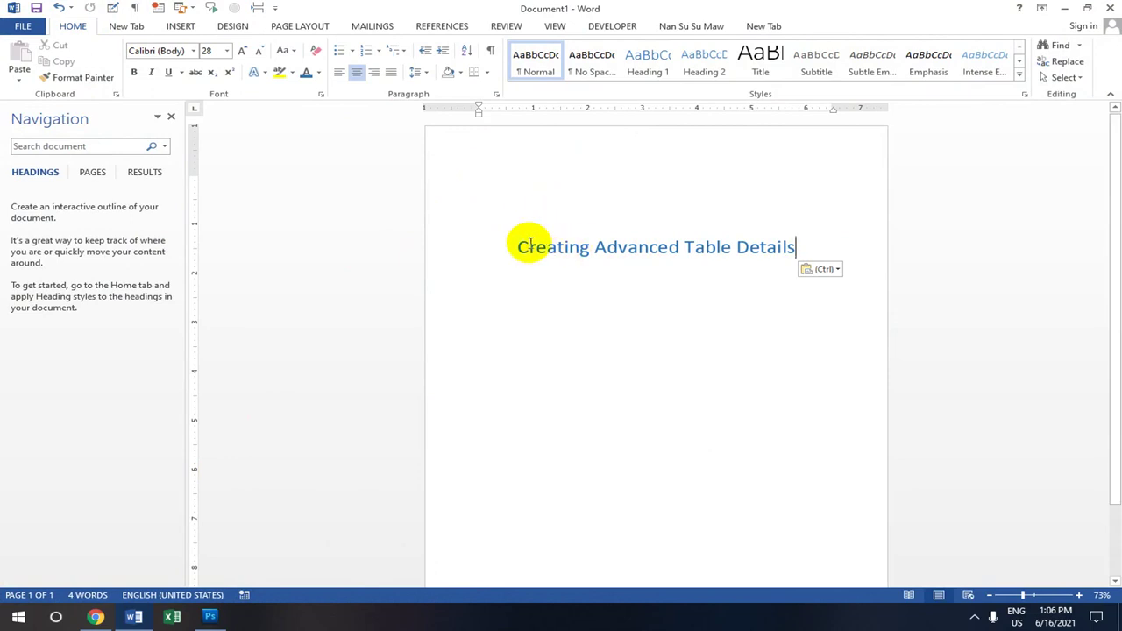
# Delete the title text "Creating Advanced Table Details" from the page
pyautogui.moveTo(518, 247); pyautogui.dragTo(848, 251)
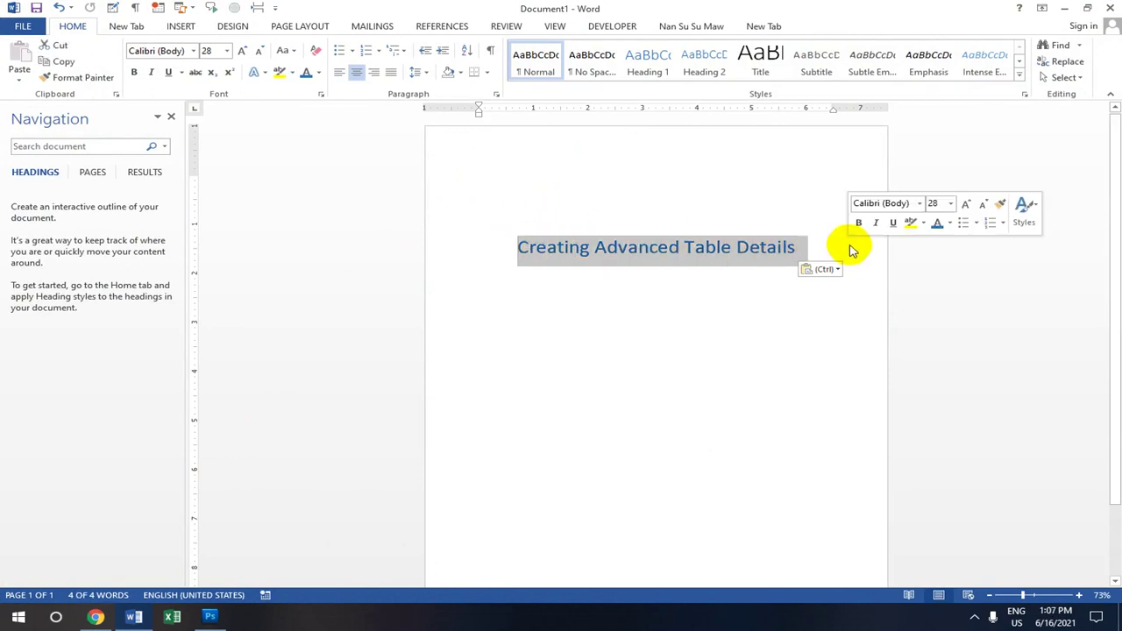
pyautogui.press('Delete')
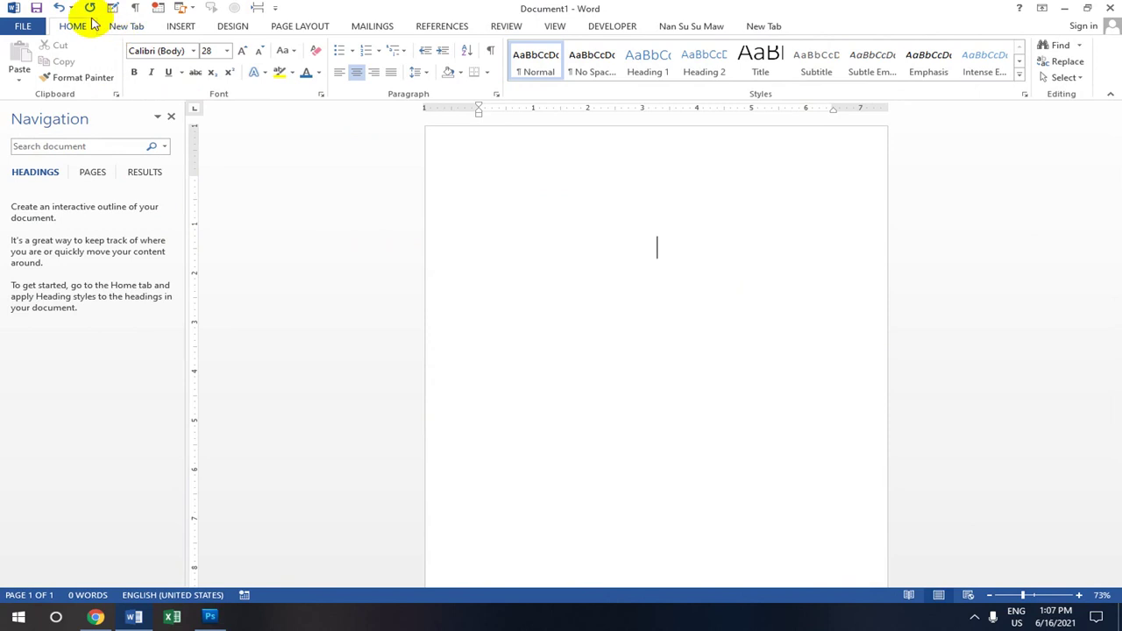
pyautogui.scroll(-4, 569, 225)
pyautogui.scroll(1, 582, 225)
pyautogui.scroll(2, 582, 225)
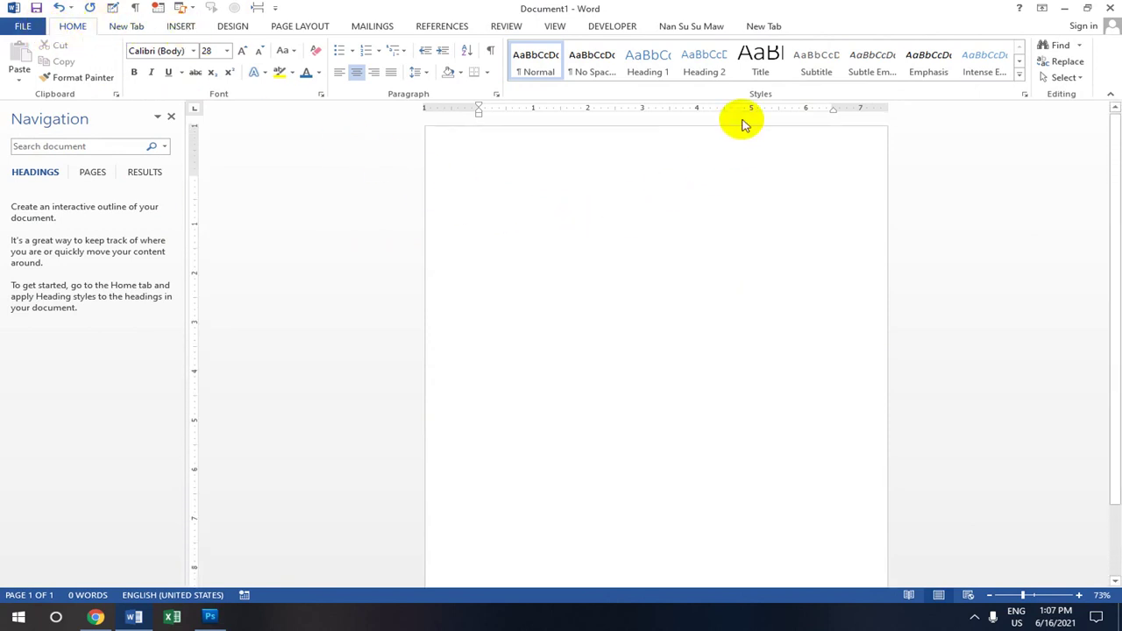
# Insert a table with four columns and four rows on the blank page
pyautogui.click(179, 29)
pyautogui.click(125, 77)
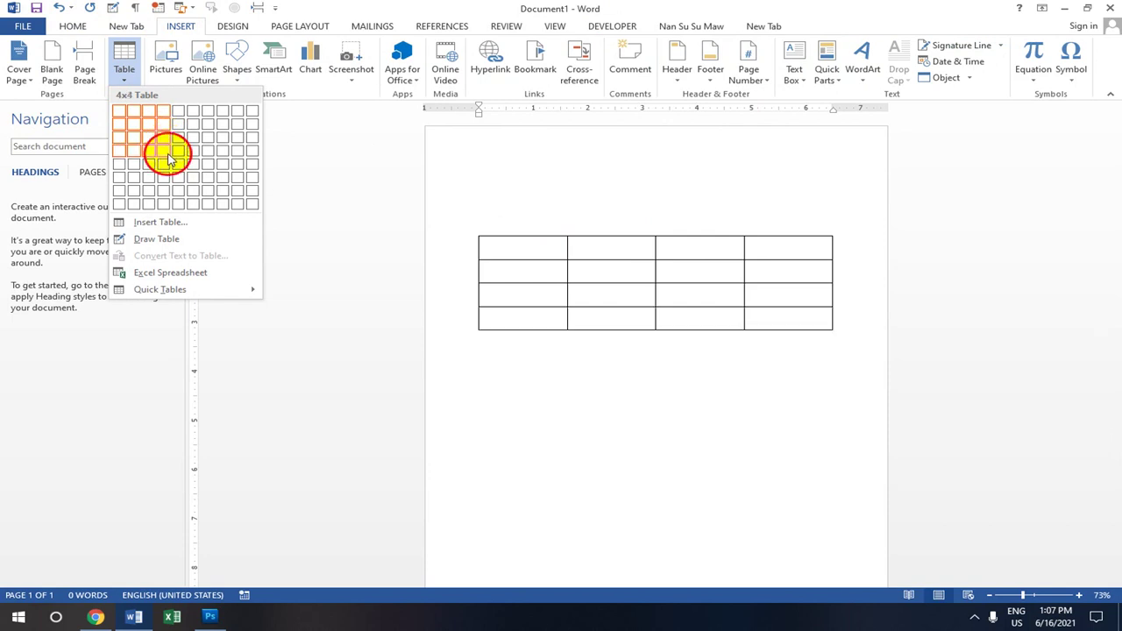
pyautogui.click(167, 152)
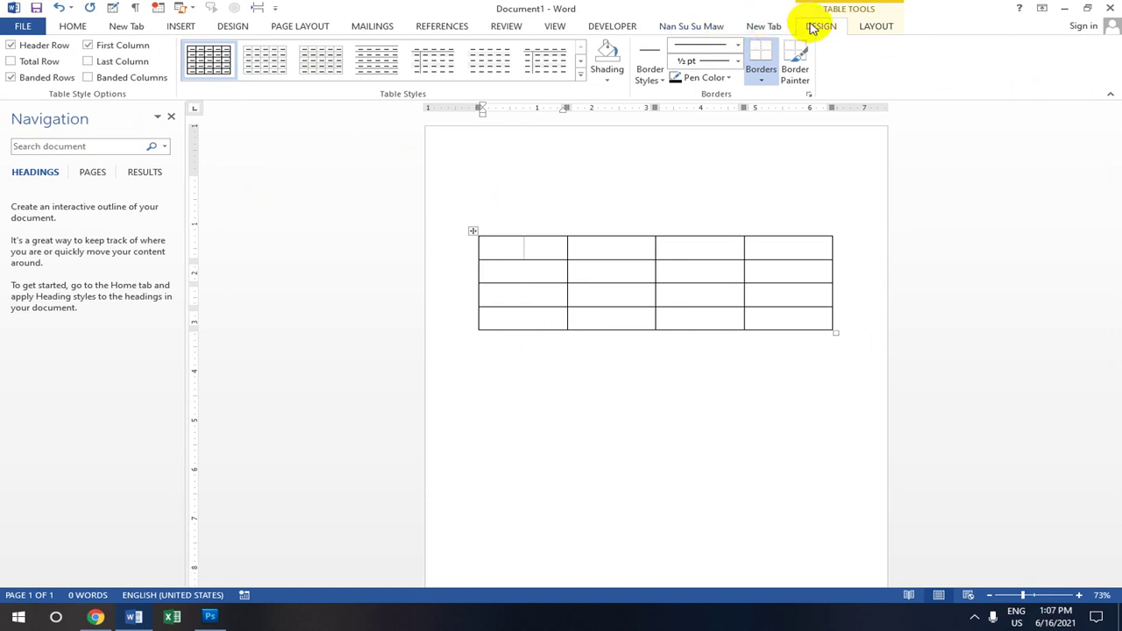
# Examine the table style gallery and the shading colors available for the new table
pyautogui.click(516, 54)
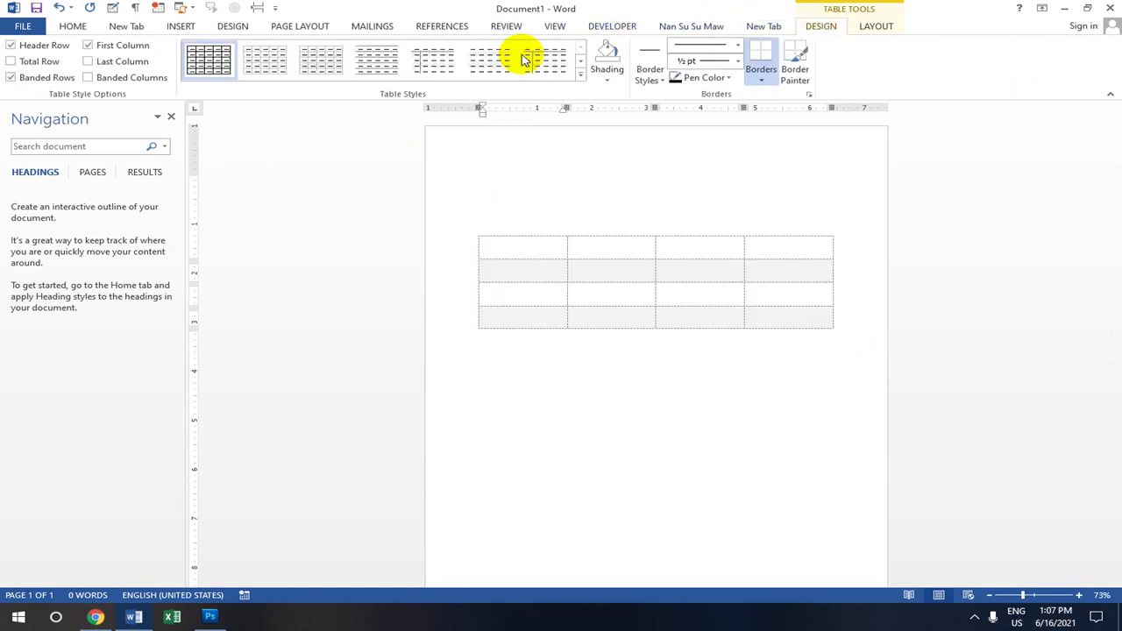
pyautogui.click(236, 27)
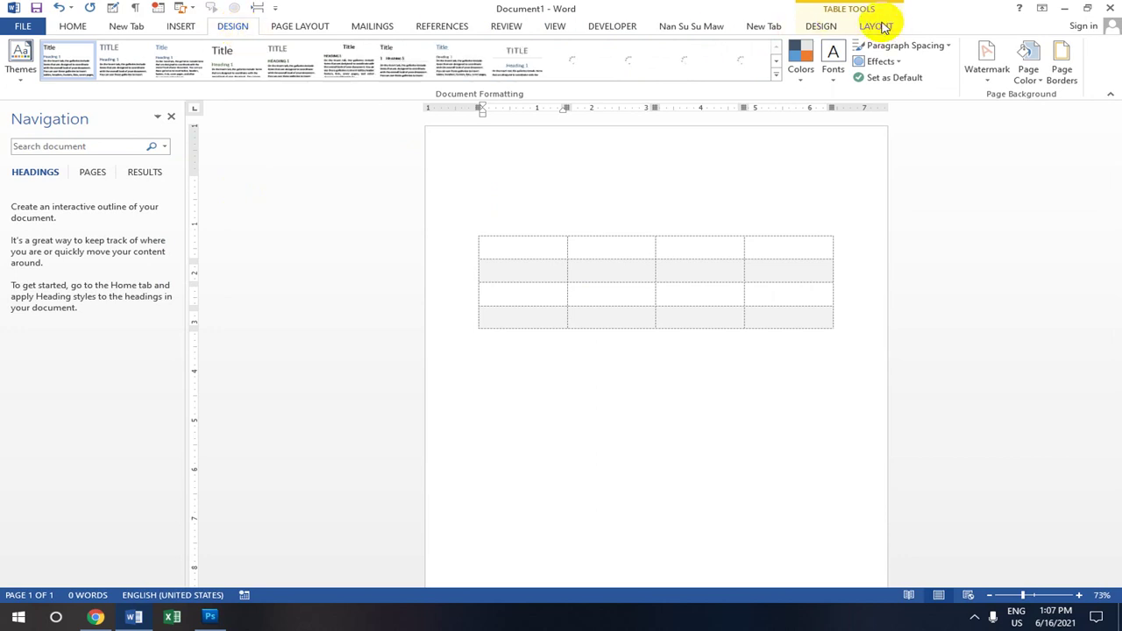
pyautogui.click(822, 28)
pyautogui.scroll(-1, 538, 70)
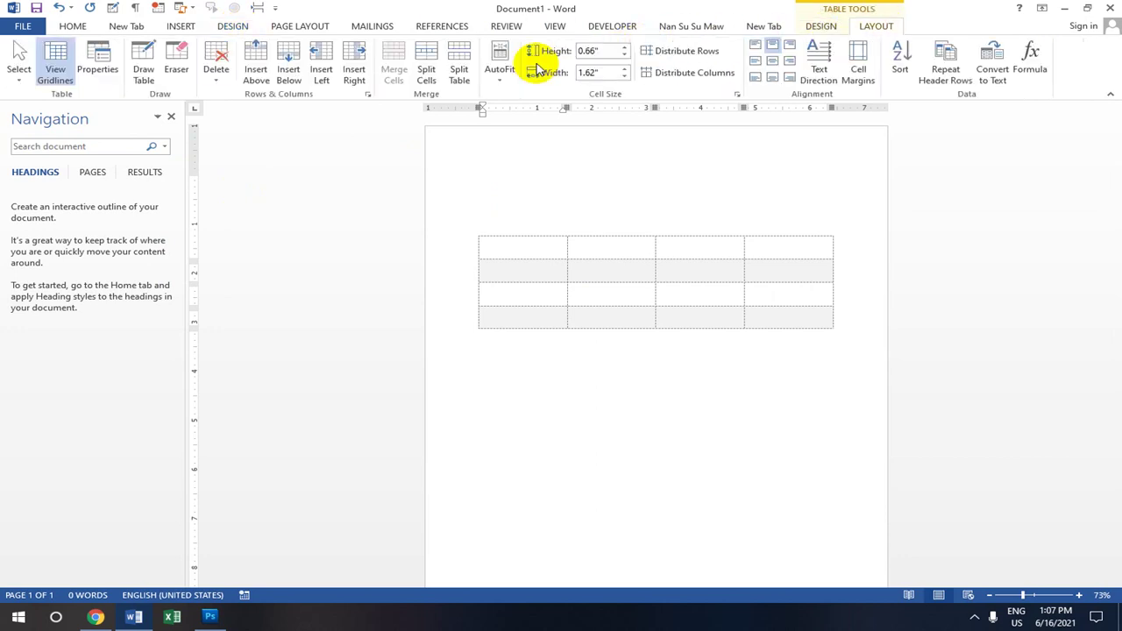
pyautogui.scroll(4, 538, 70)
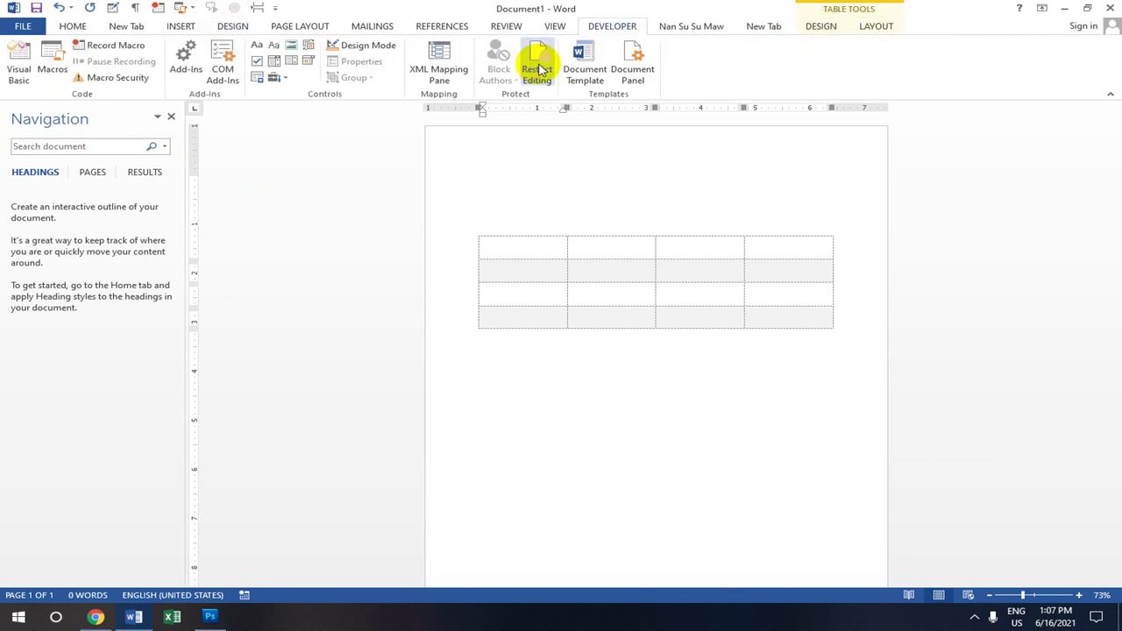
pyautogui.click(824, 27)
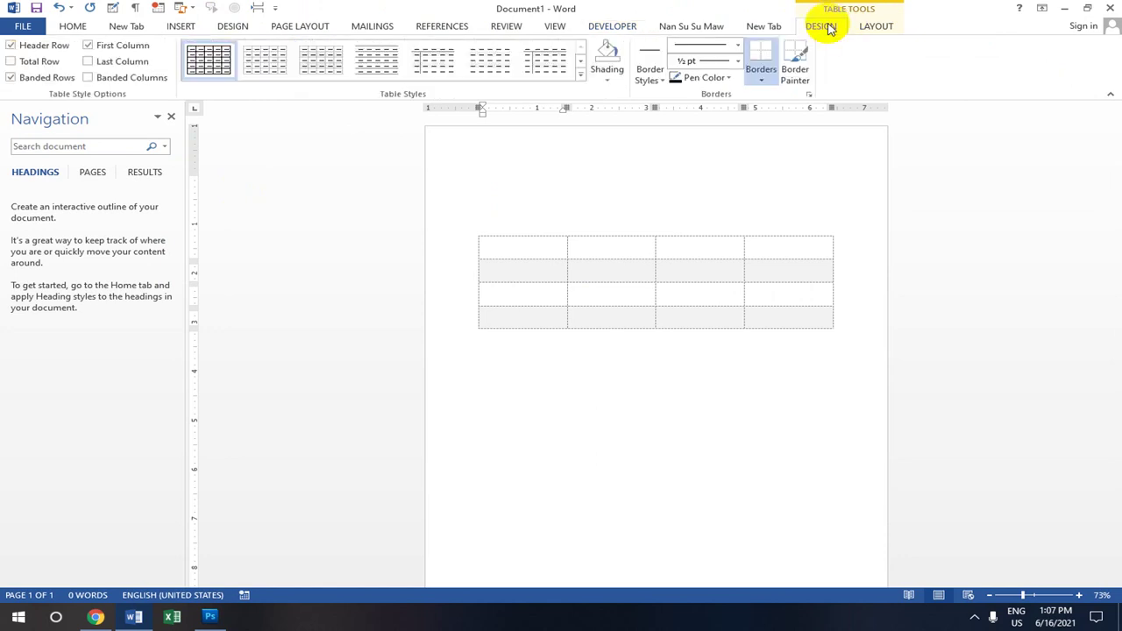
pyautogui.click(608, 77)
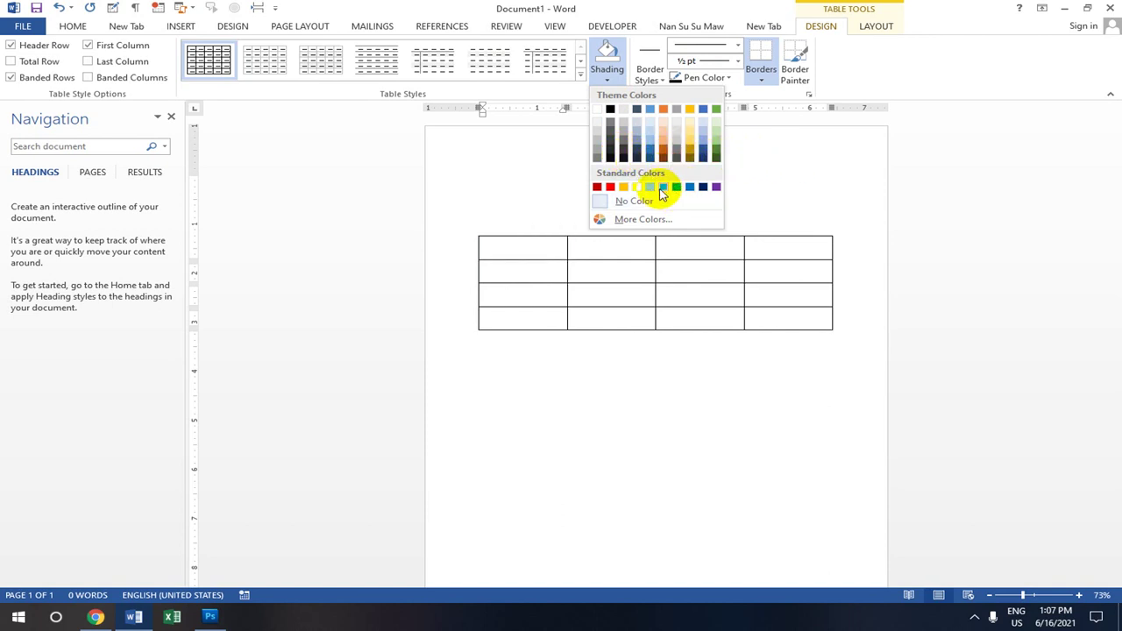
pyautogui.click(802, 188)
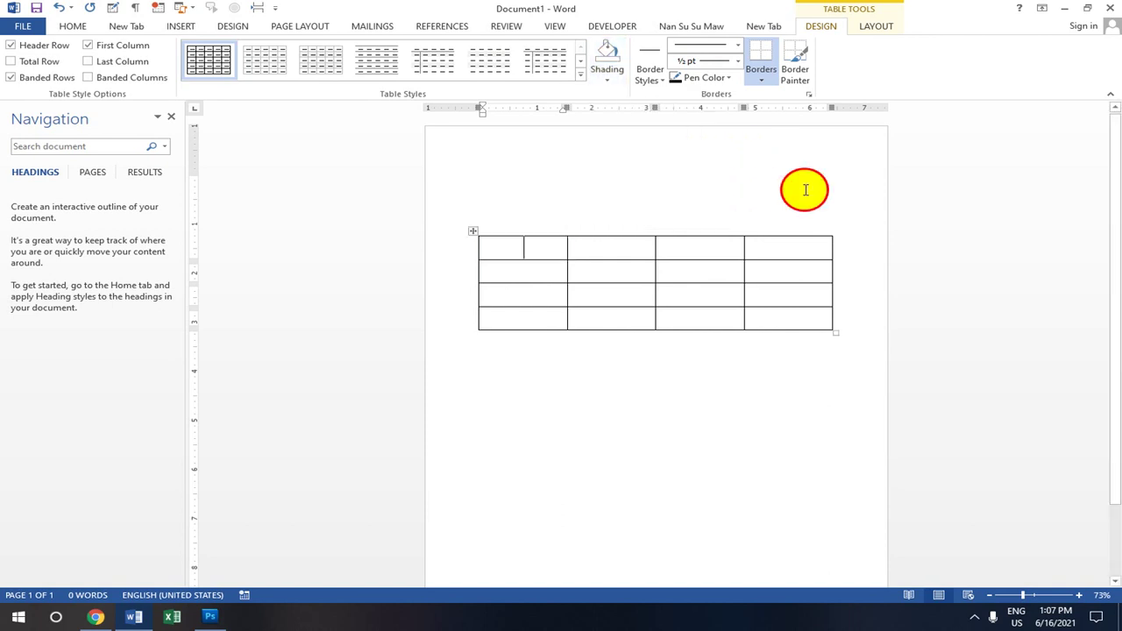
# Shade the second cell of the table's first row red and undo the shading
pyautogui.click(614, 248)
pyautogui.click(607, 77)
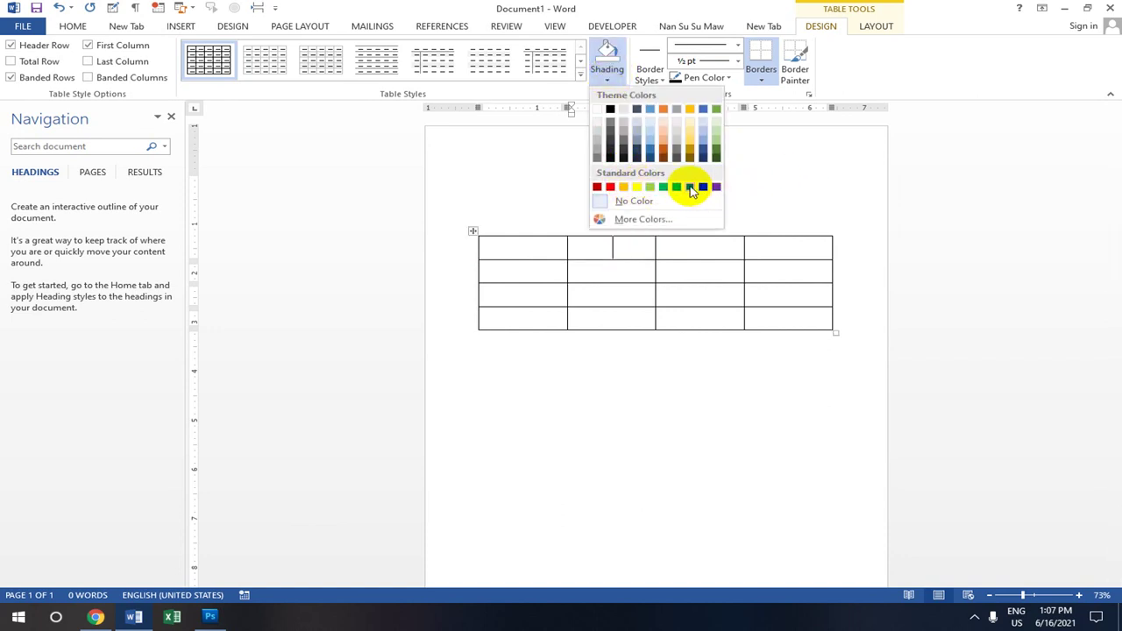
pyautogui.click(610, 187)
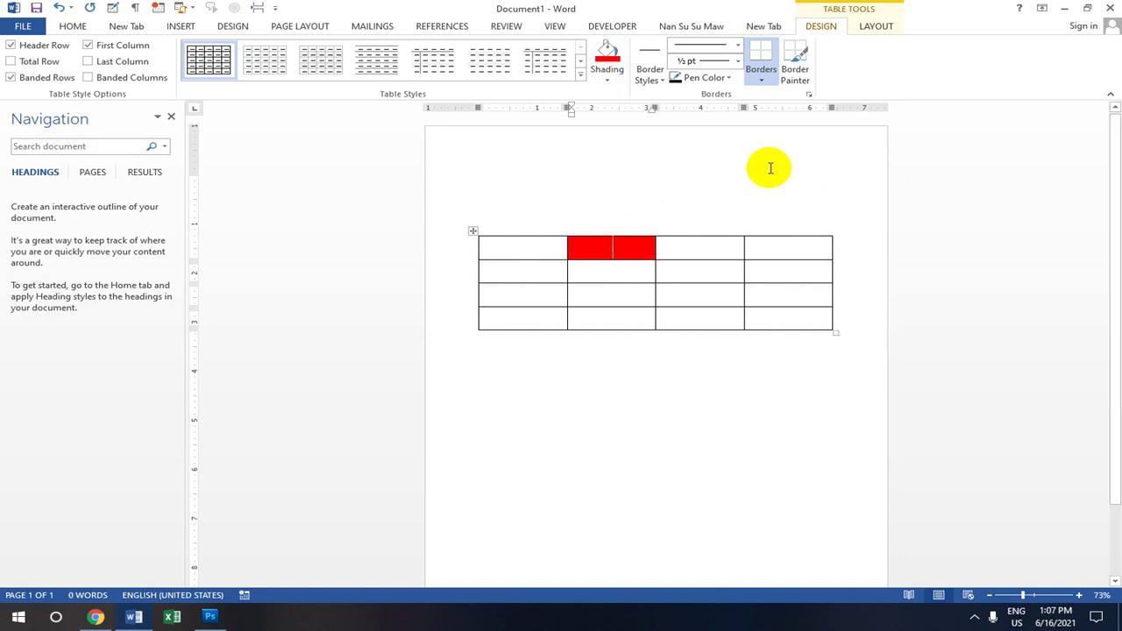
pyautogui.click(56, 8)
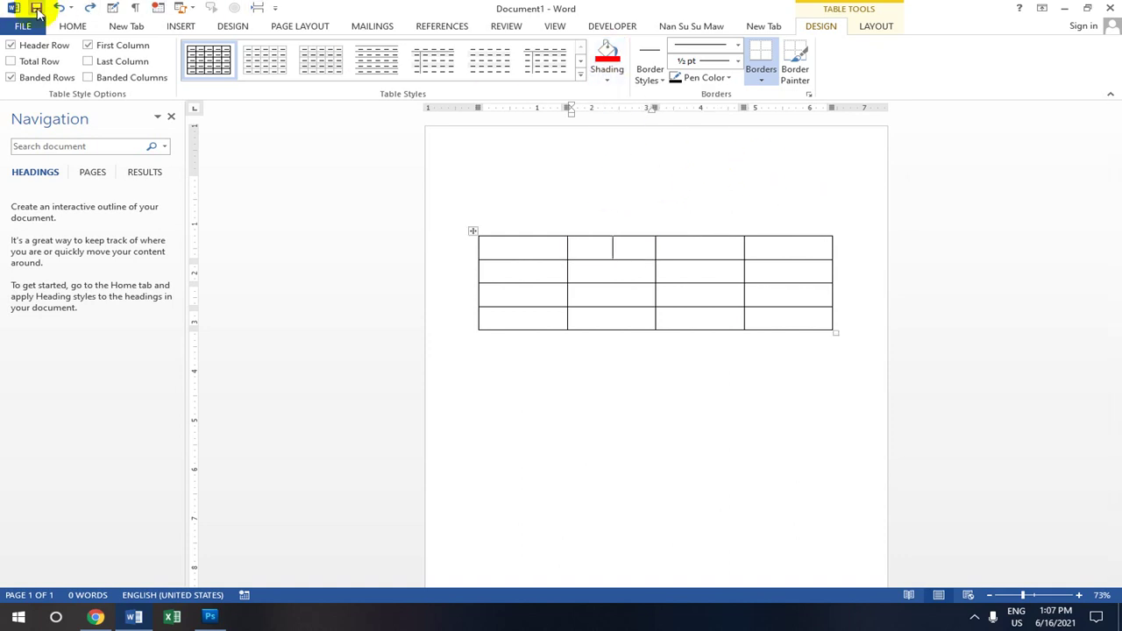
pyautogui.click(181, 27)
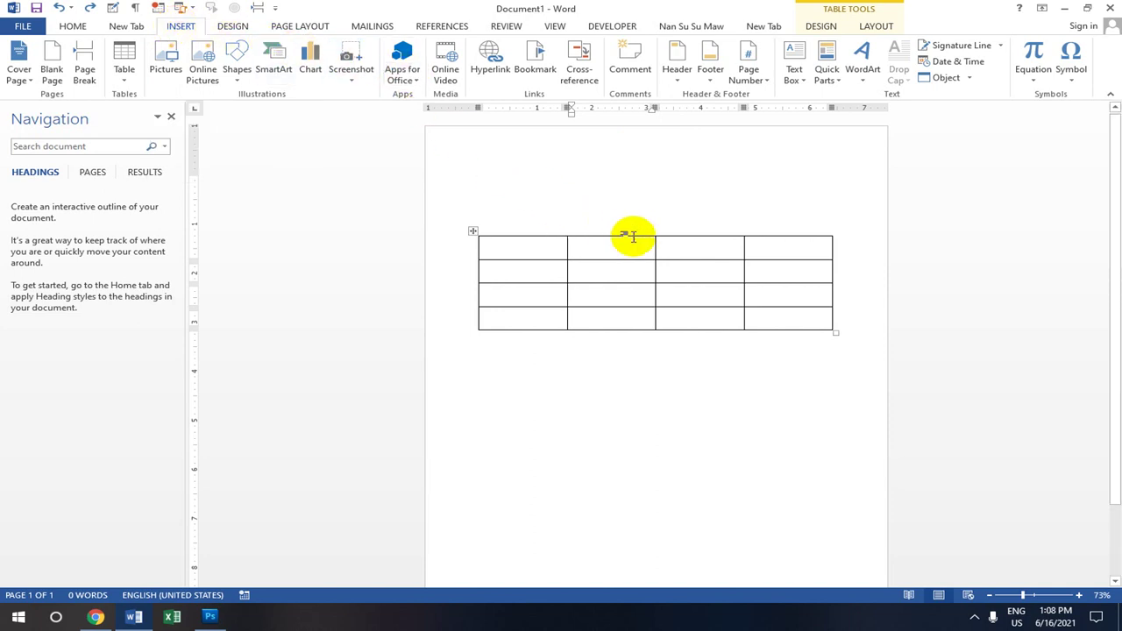
pyautogui.scroll(-1, 645, 275)
pyautogui.scroll(1, 643, 275)
pyautogui.scroll(-4, 644, 276)
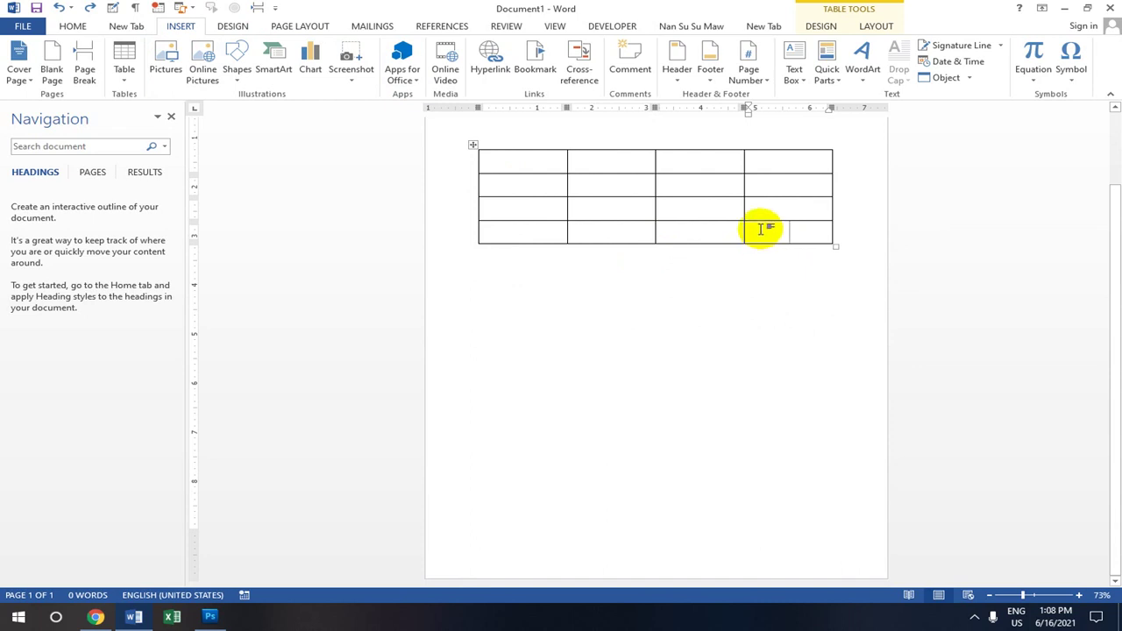
pyautogui.scroll(2, 776, 235)
pyautogui.scroll(-1, 778, 237)
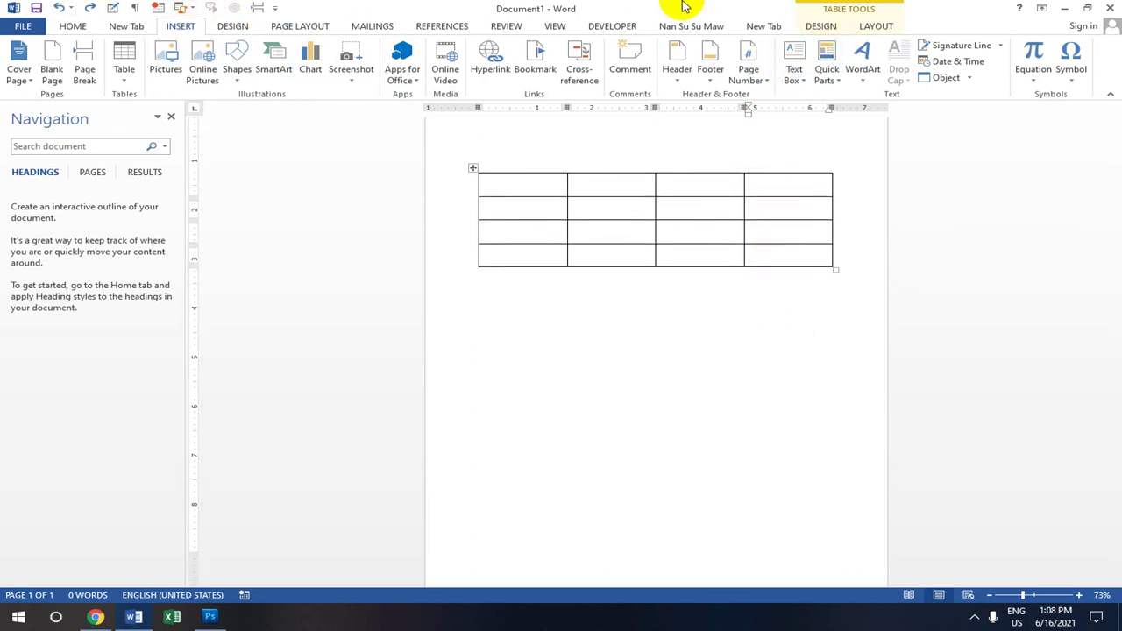
# Split the table above its last row into two separate tables and undo the split
pyautogui.click(873, 23)
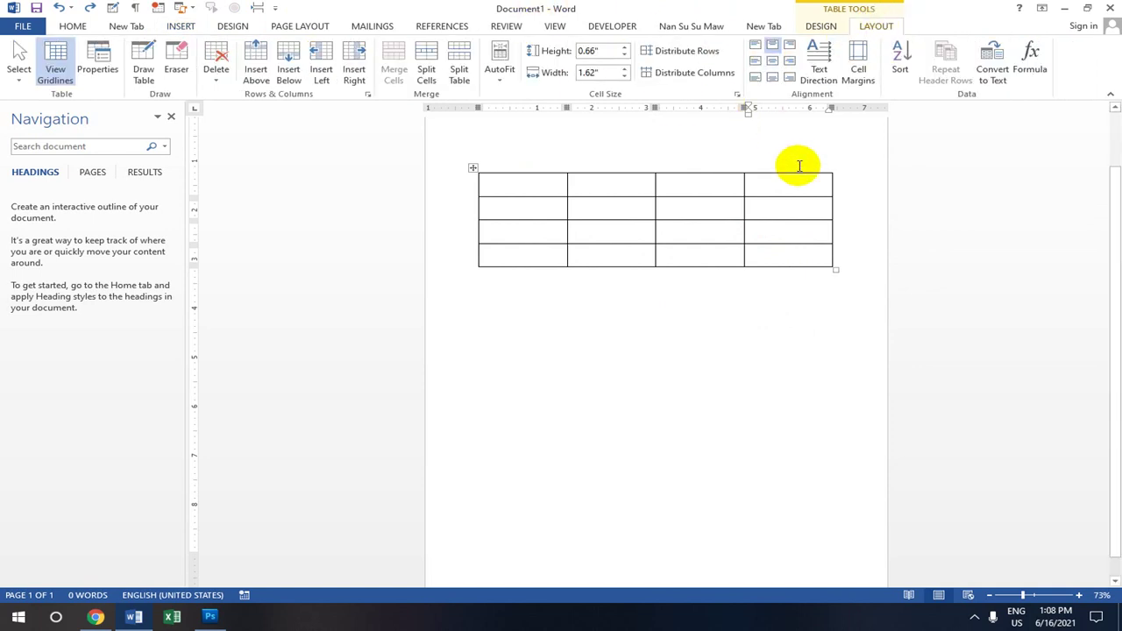
pyautogui.click(462, 69)
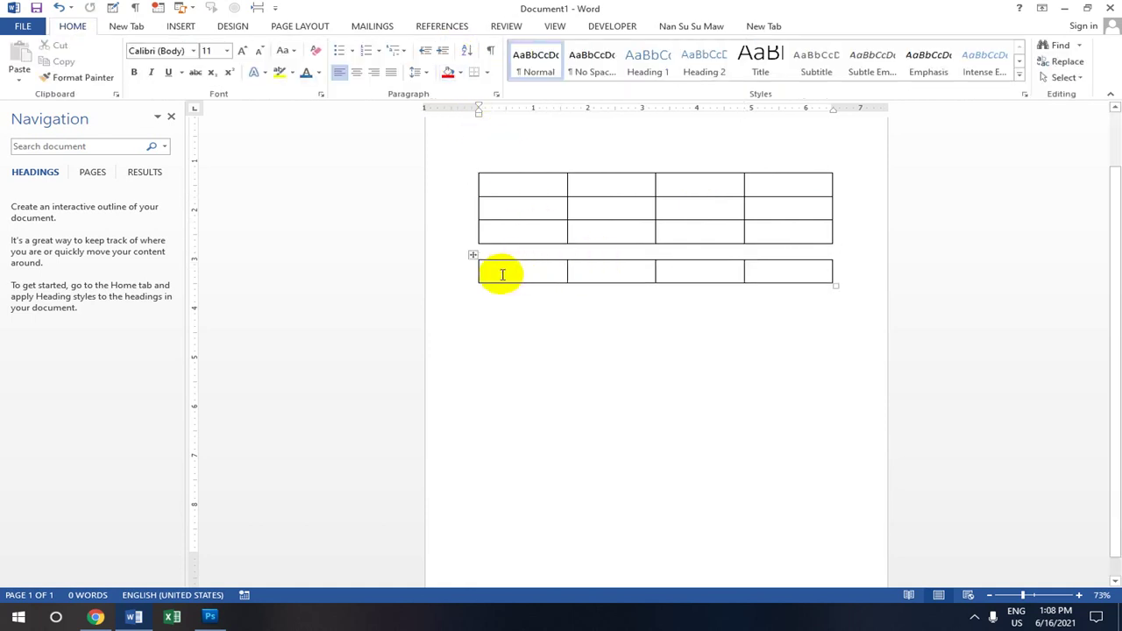
pyautogui.scroll(1, 491, 254)
pyautogui.scroll(-2, 494, 267)
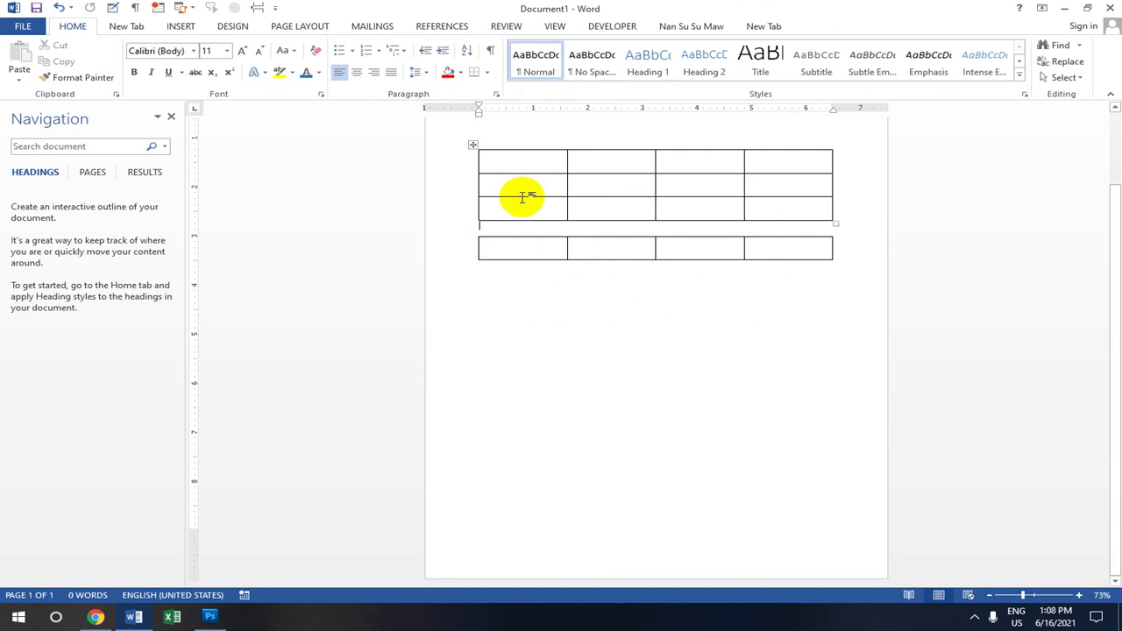
pyautogui.click(524, 250)
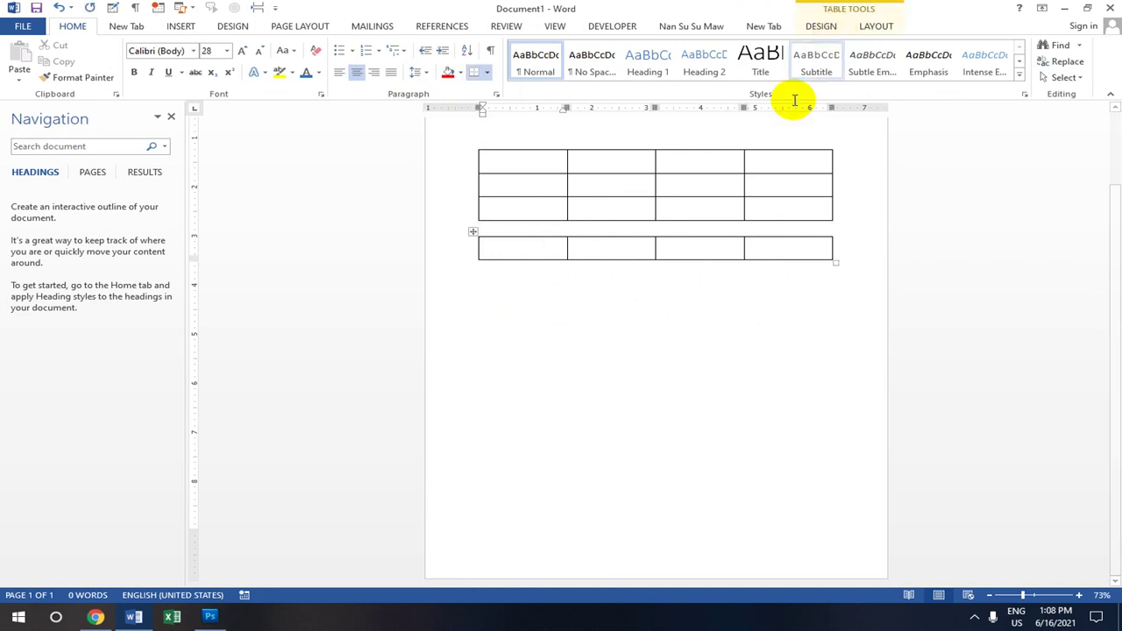
pyautogui.click(89, 7)
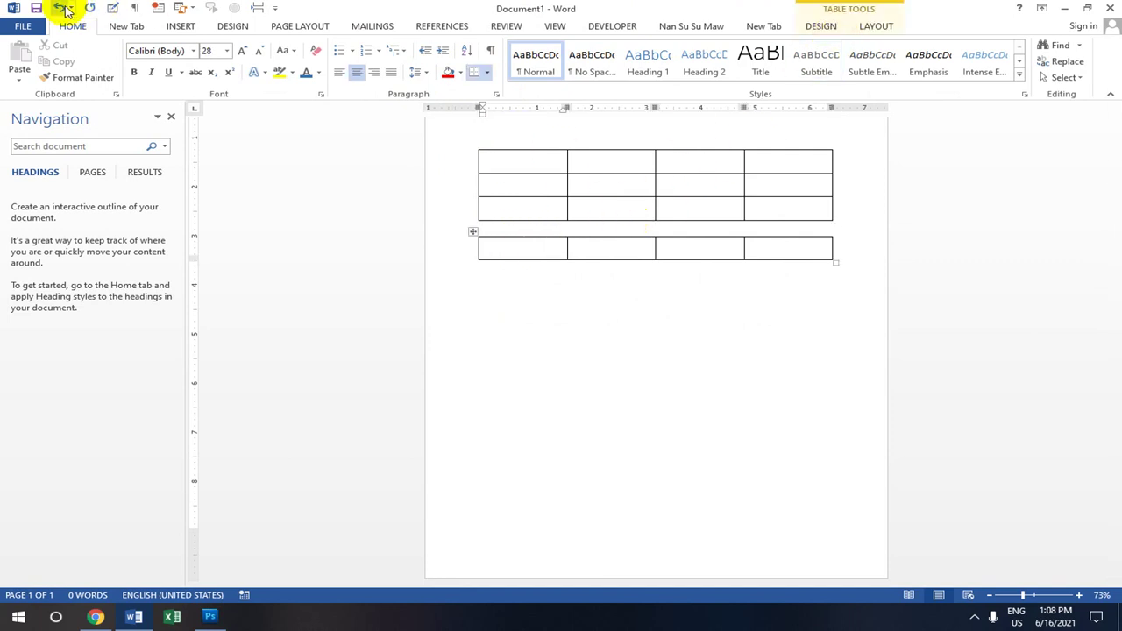
# Split the last cell of the table's bottom row into 2 columns and 3 rows
pyautogui.click(877, 27)
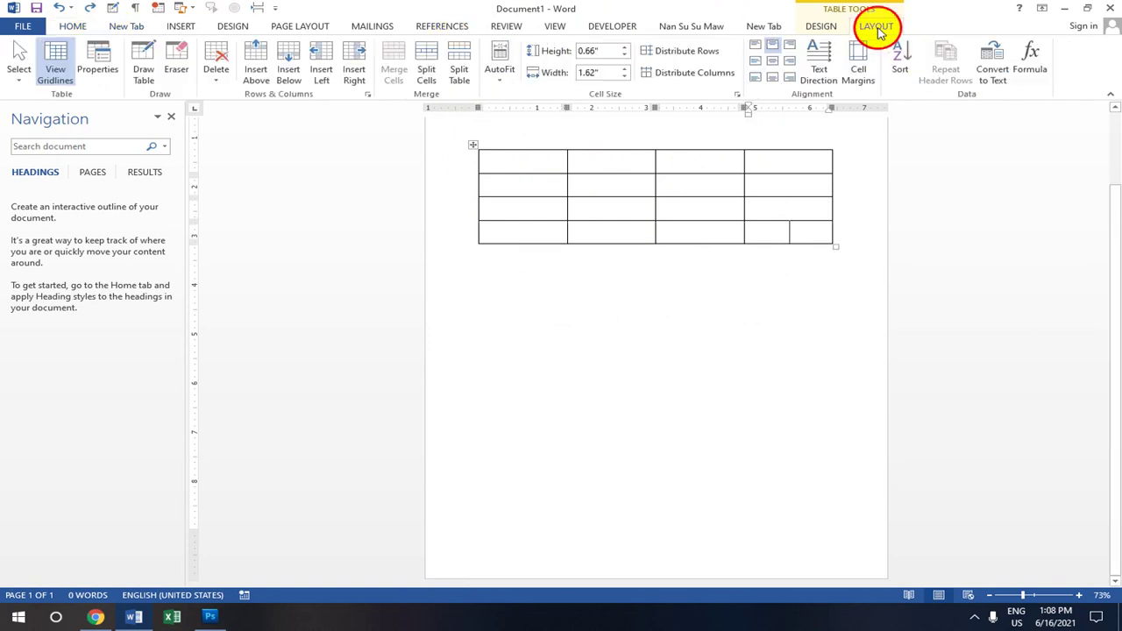
pyautogui.click(430, 79)
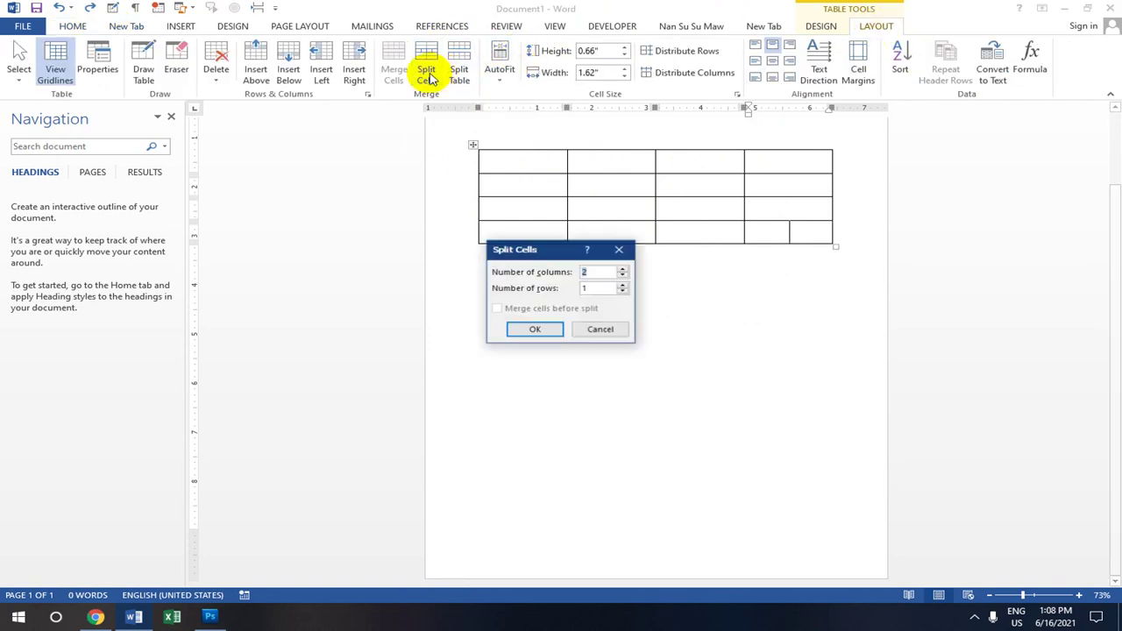
pyautogui.moveTo(554, 253); pyautogui.dragTo(338, 116)
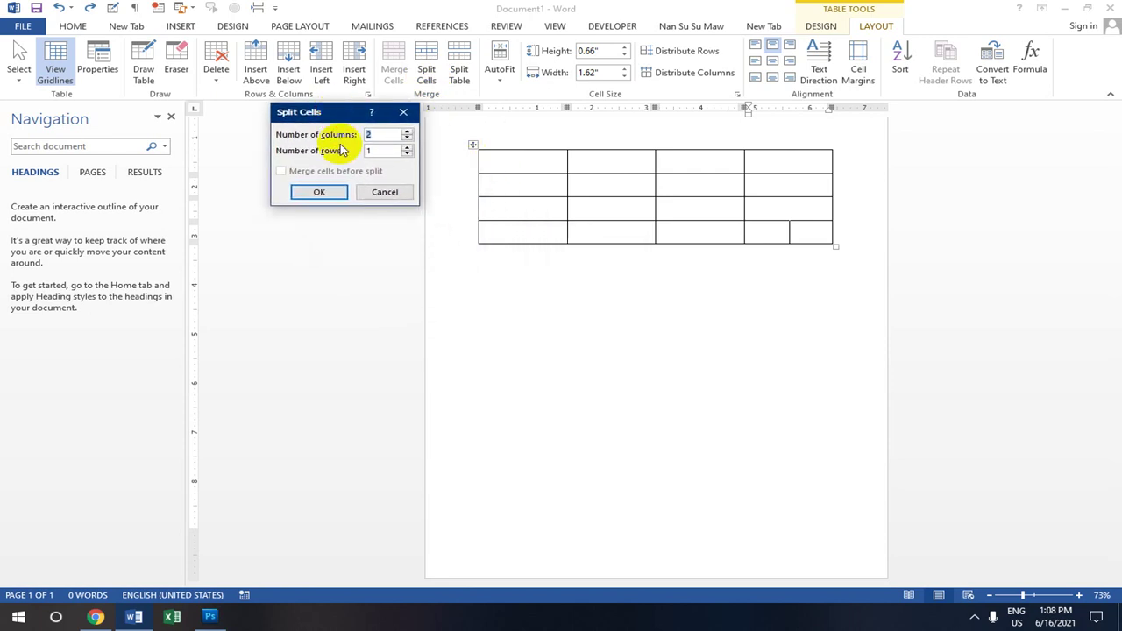
pyautogui.moveTo(383, 151); pyautogui.dragTo(328, 152)
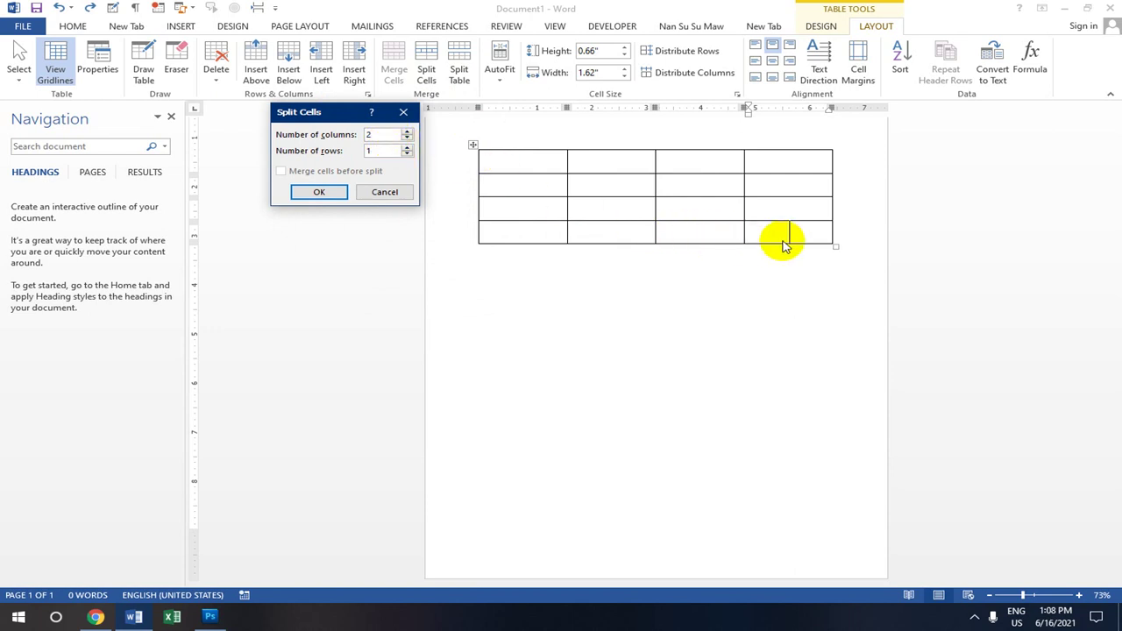
pyautogui.doubleClick(377, 150)
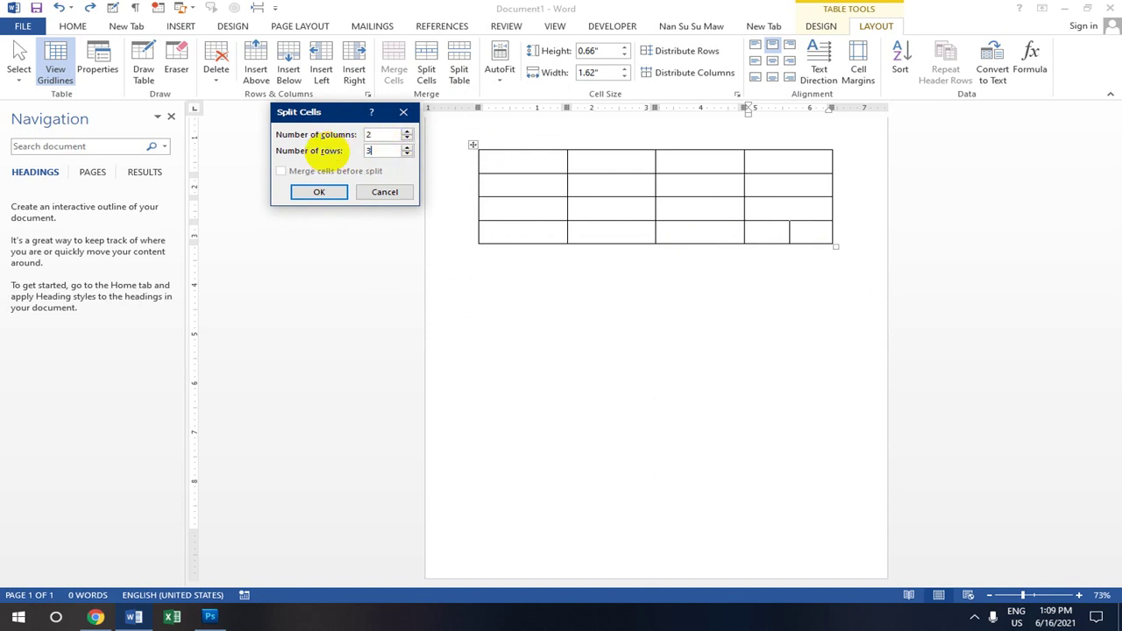
pyautogui.click(327, 195)
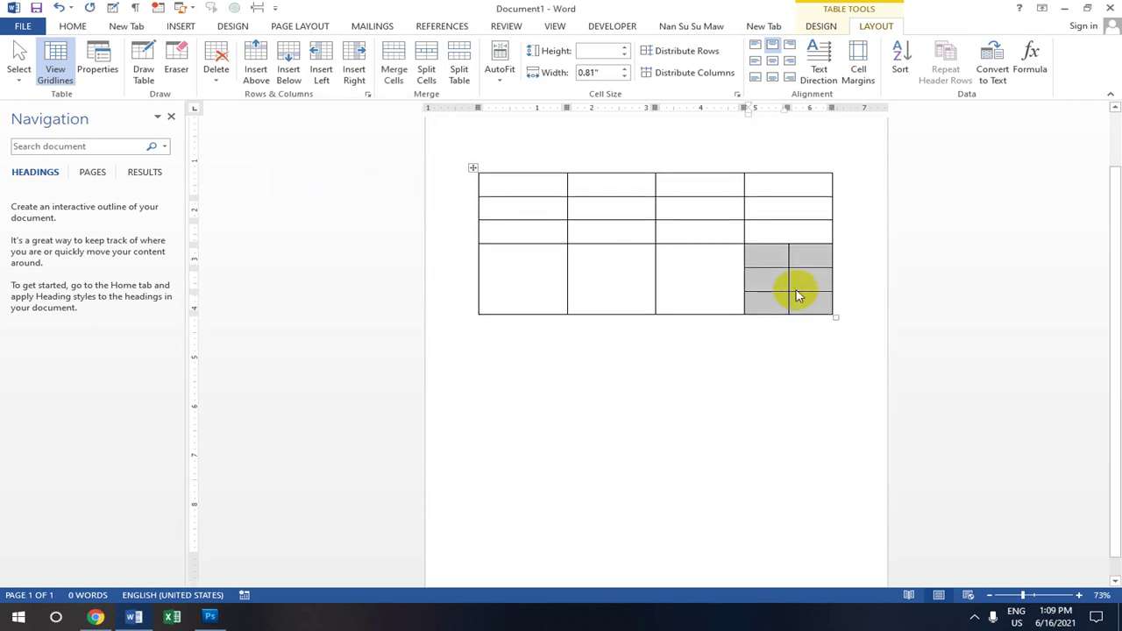
# Insert a nested table inside the first of the small cells made by splitting the table's last cell
pyautogui.scroll(-1, 783, 279)
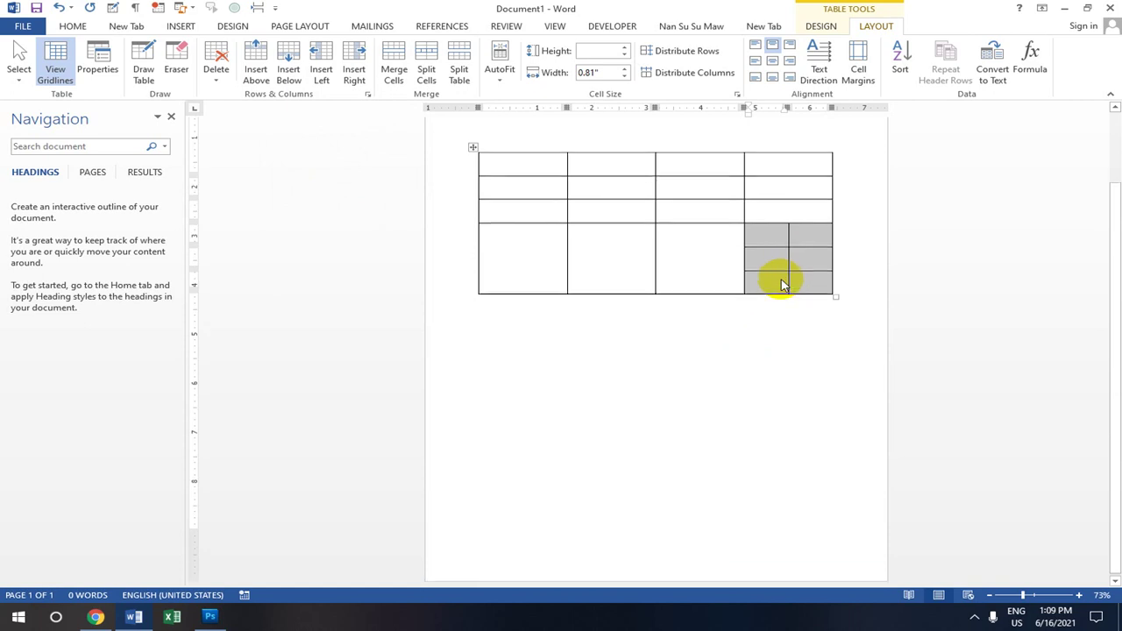
pyautogui.scroll(1, 783, 284)
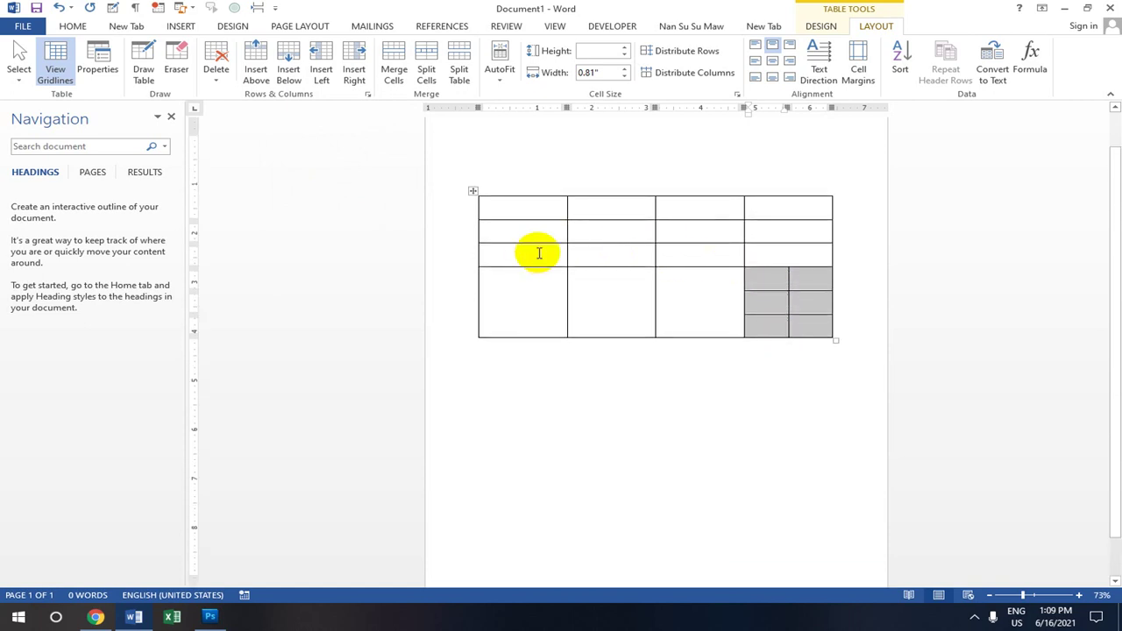
pyautogui.scroll(-1, 535, 250)
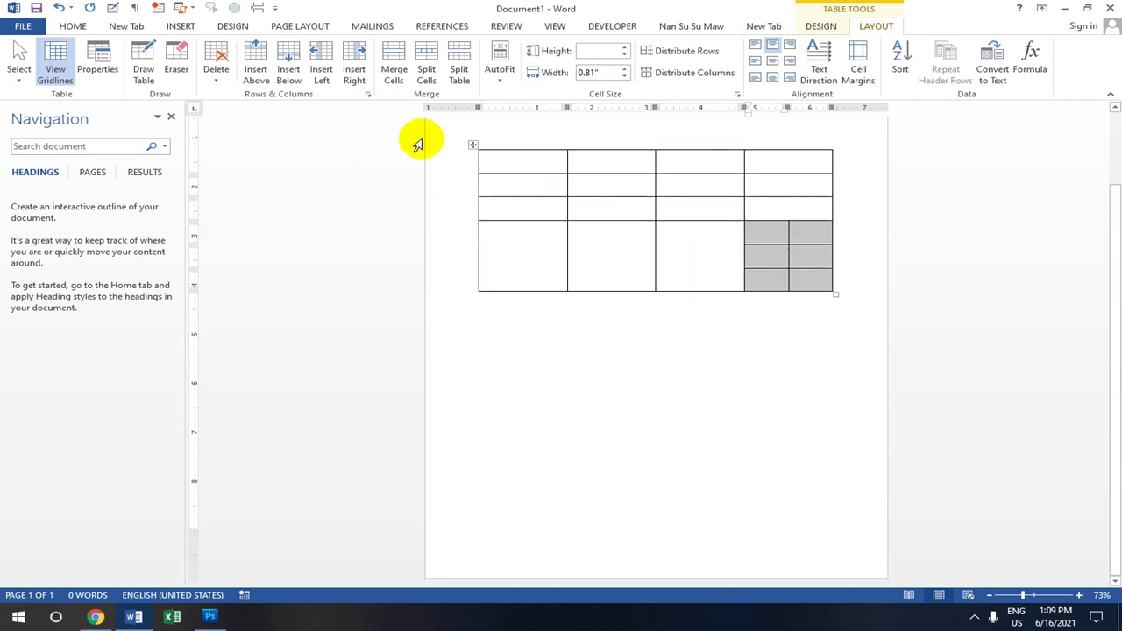
pyautogui.click(181, 26)
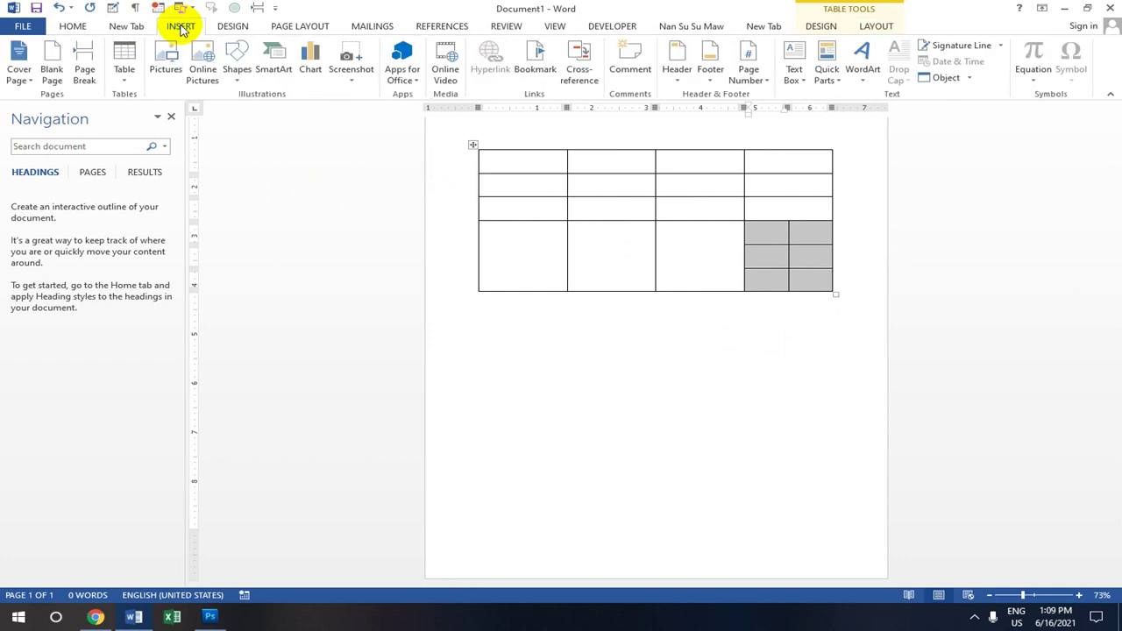
pyautogui.click(125, 59)
pyautogui.click(156, 227)
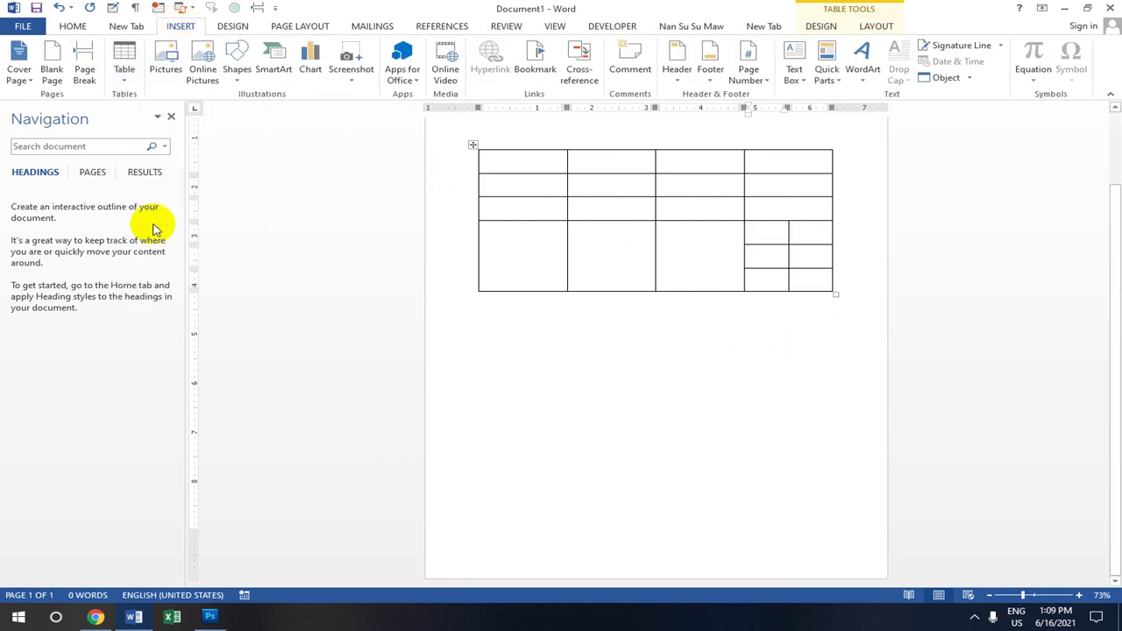
pyautogui.press('Return')
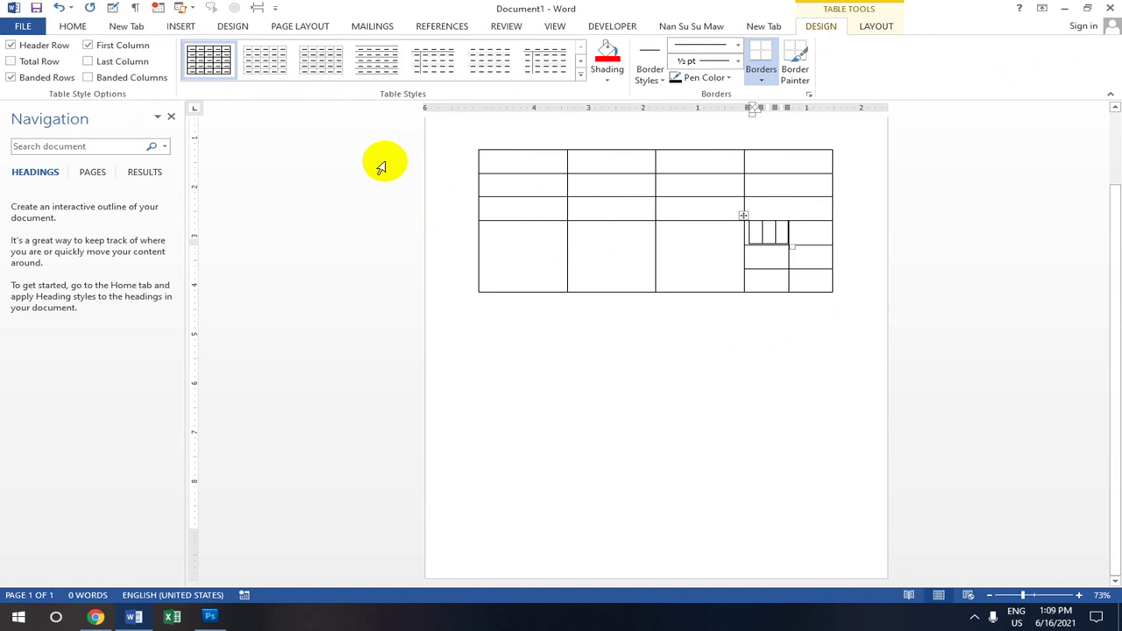
# Examine the available ways to insert a table, including Quick Tables and the Insert Table settings, without inserting one
pyautogui.scroll(-1, 359, 91)
pyautogui.scroll(2, 210, 61)
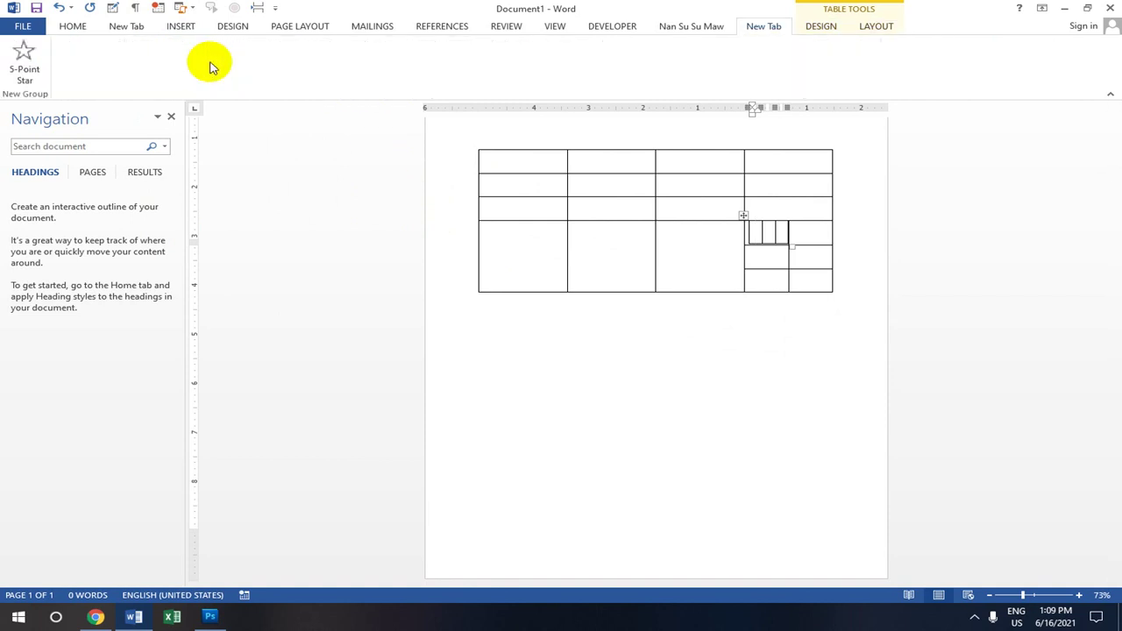
pyautogui.scroll(-2, 182, 52)
pyautogui.scroll(1, 191, 60)
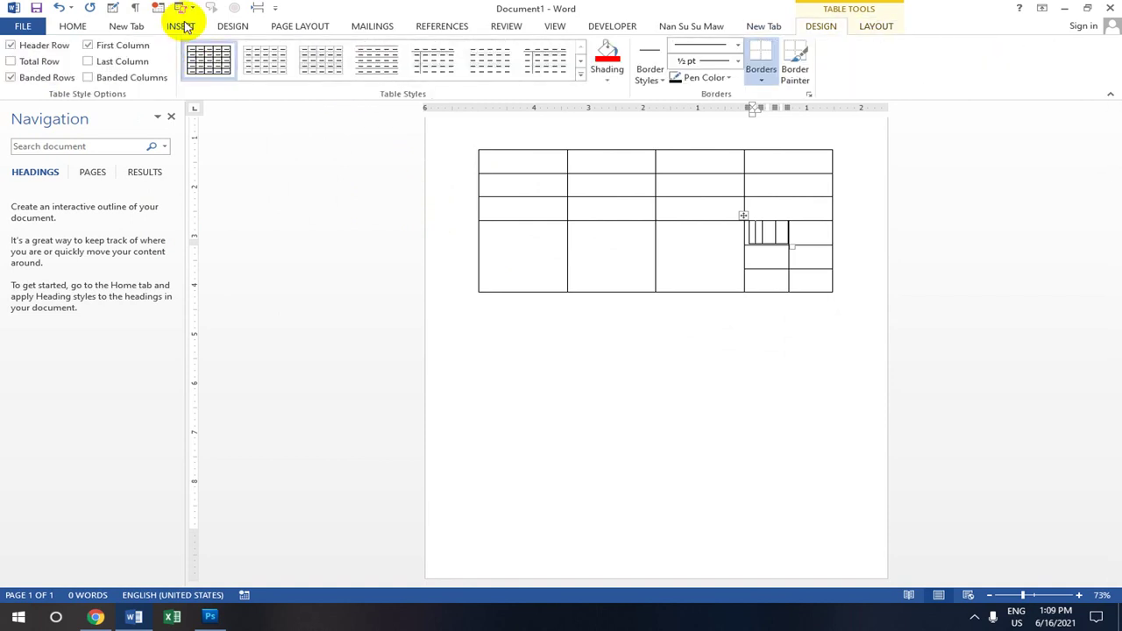
pyautogui.click(183, 26)
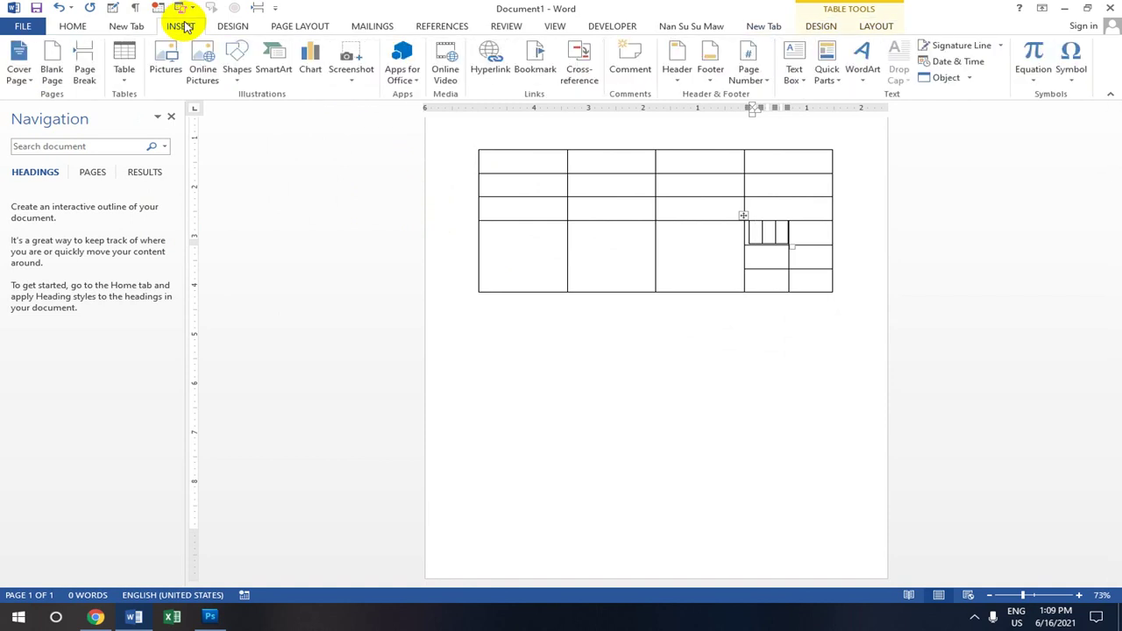
pyautogui.click(125, 79)
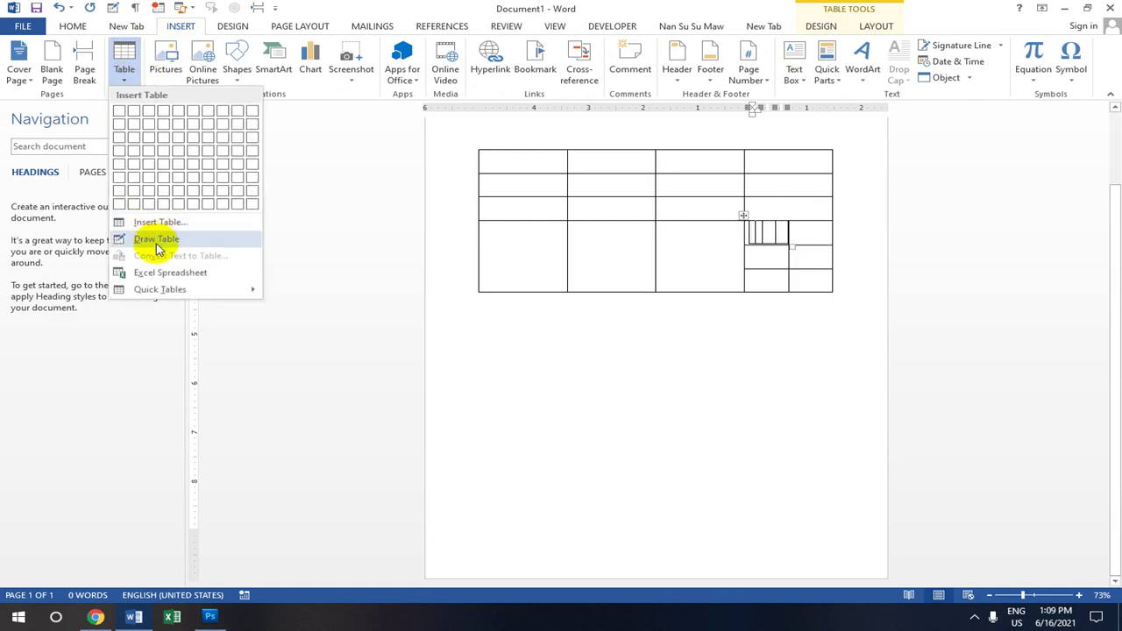
pyautogui.moveTo(253, 292)
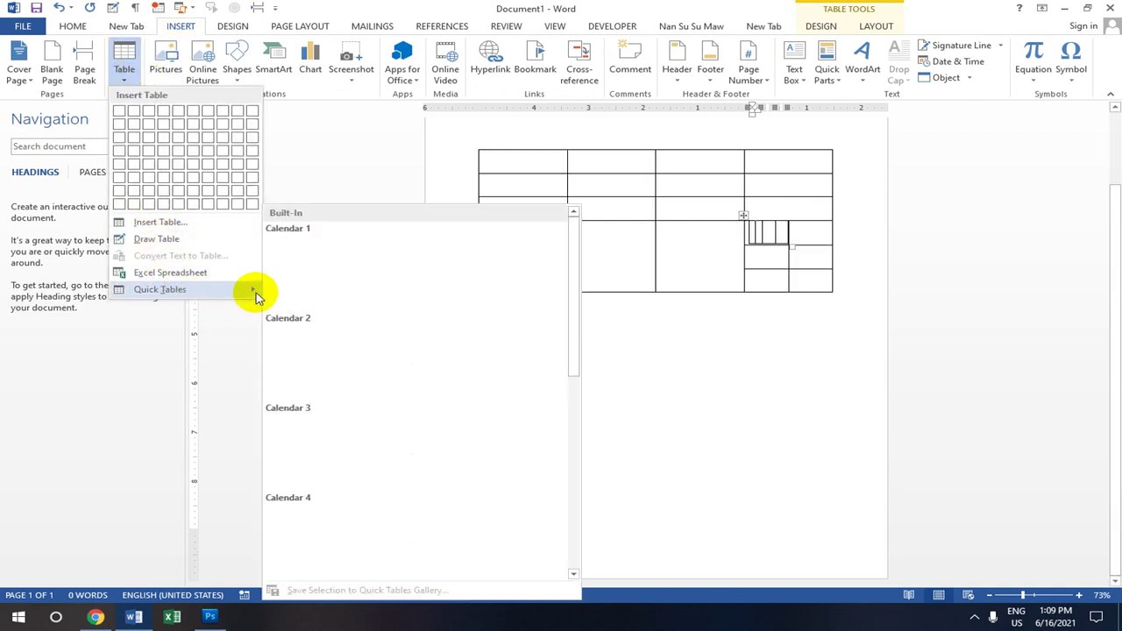
pyautogui.click(171, 225)
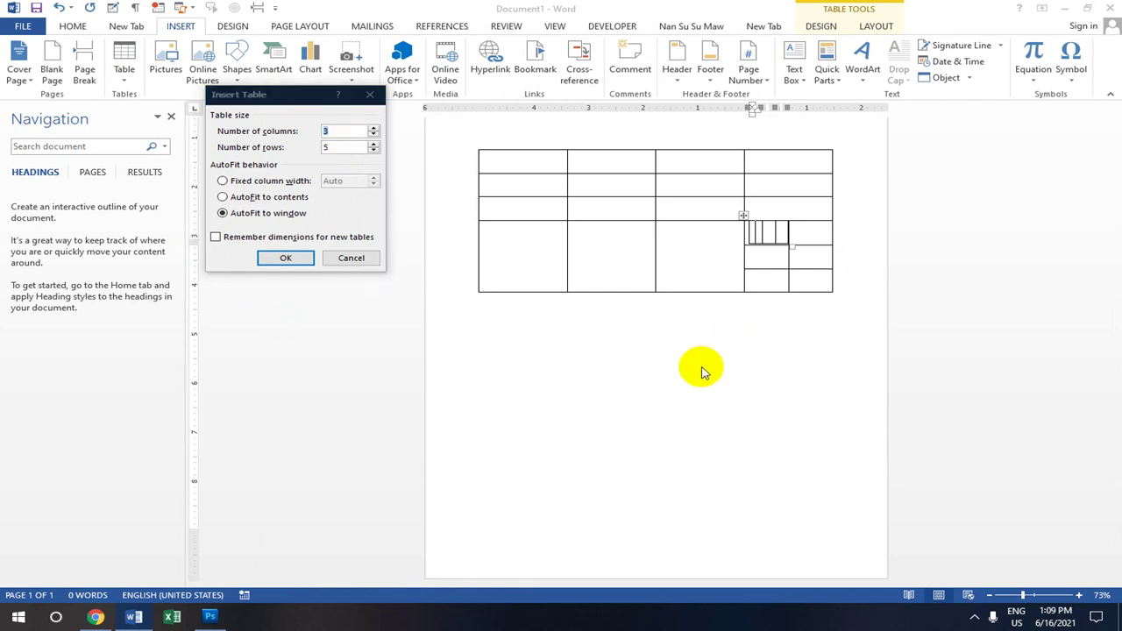
pyautogui.click(346, 257)
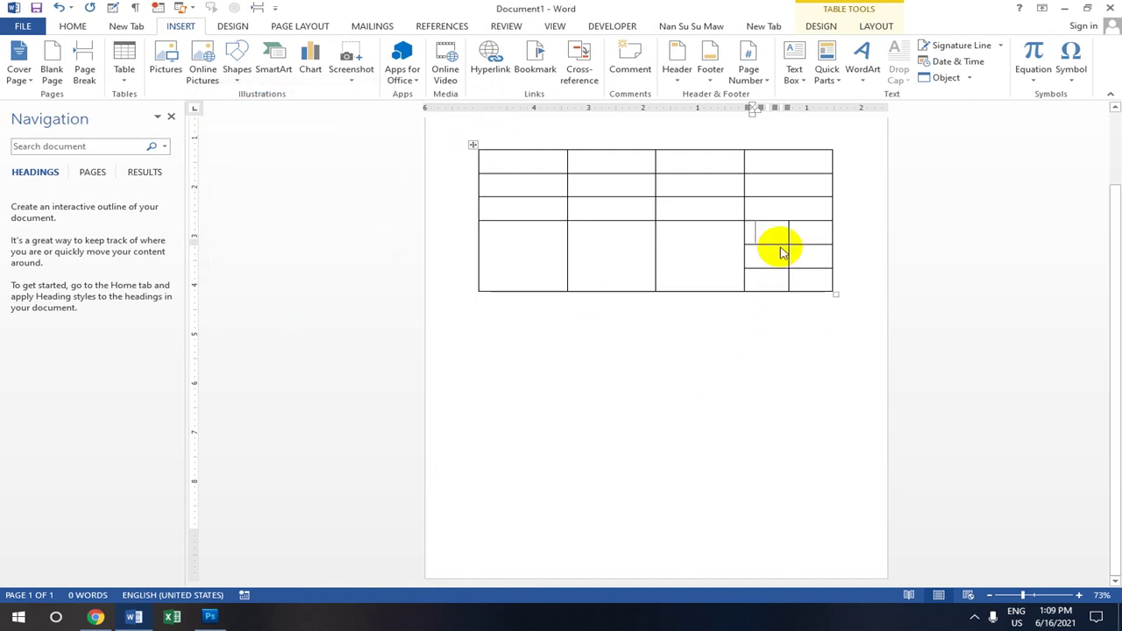
# Insert a table with 3 columns and 4 rows, autofitted to the window, below the existing table
pyautogui.click(507, 361)
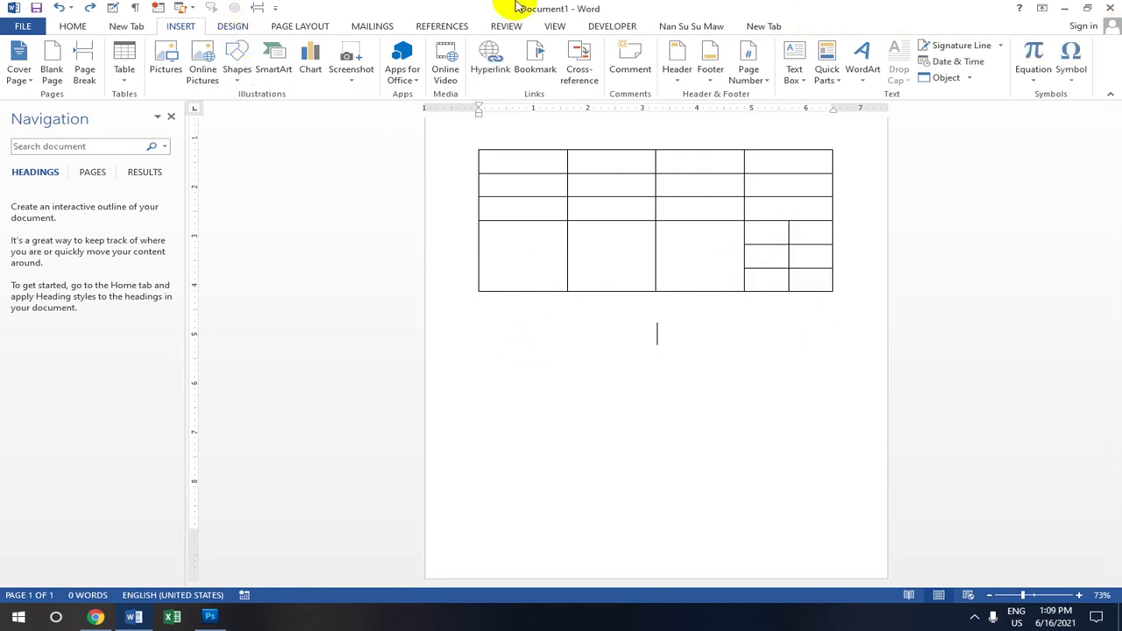
pyautogui.click(124, 66)
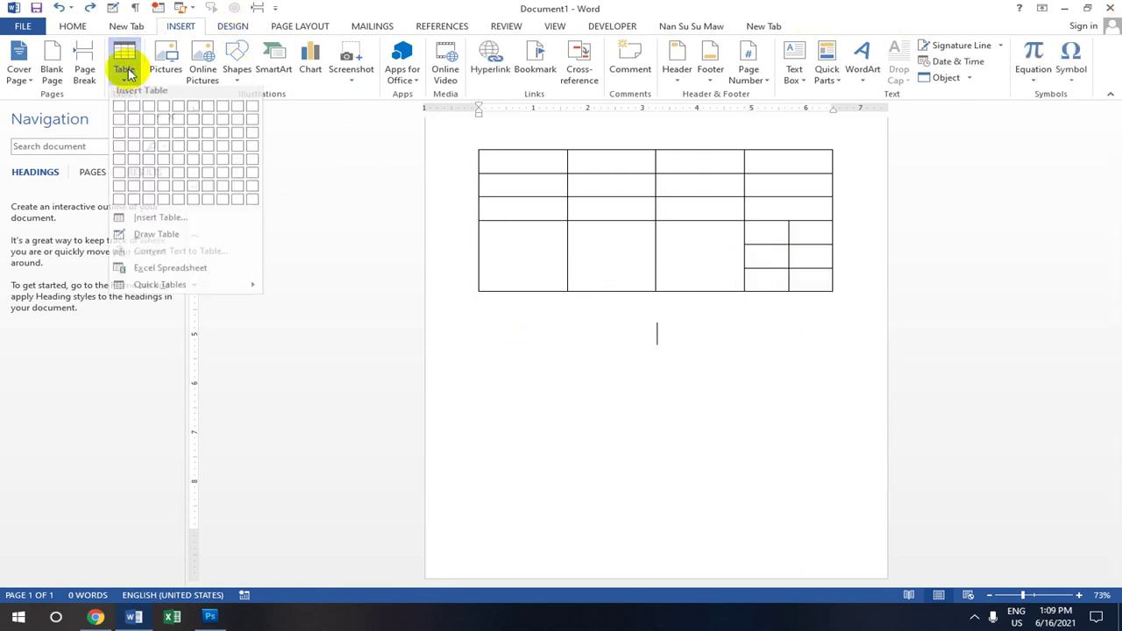
pyautogui.click(160, 224)
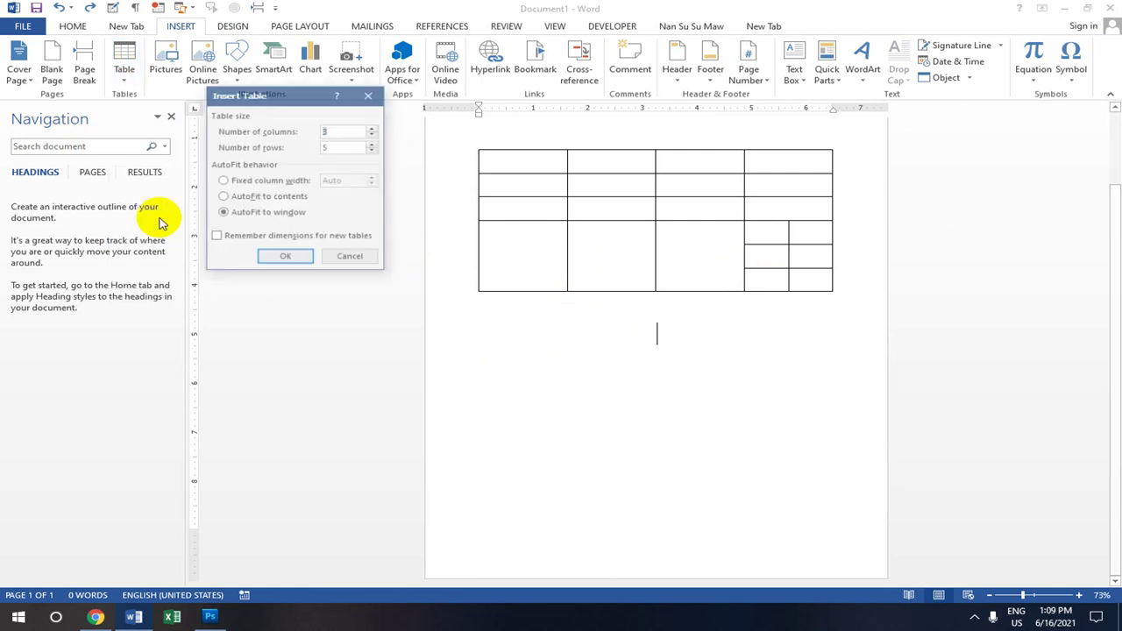
pyautogui.click(341, 147)
pyautogui.write('5')
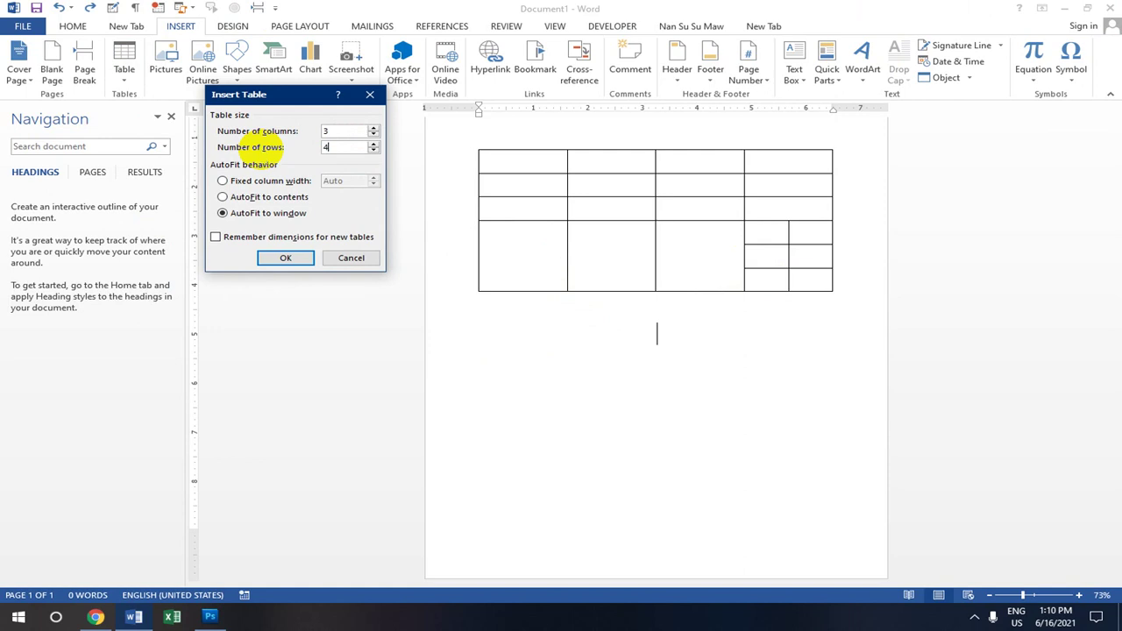
pyautogui.click(279, 258)
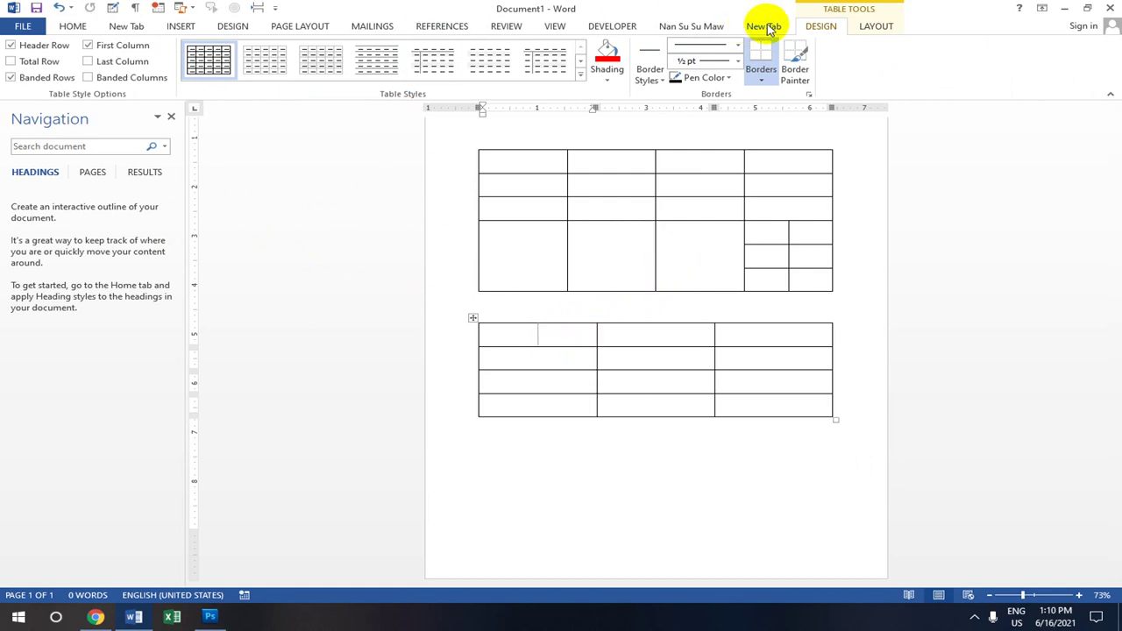
# Split the first cell of the second table into 2 columns and 2 rows
pyautogui.click(881, 27)
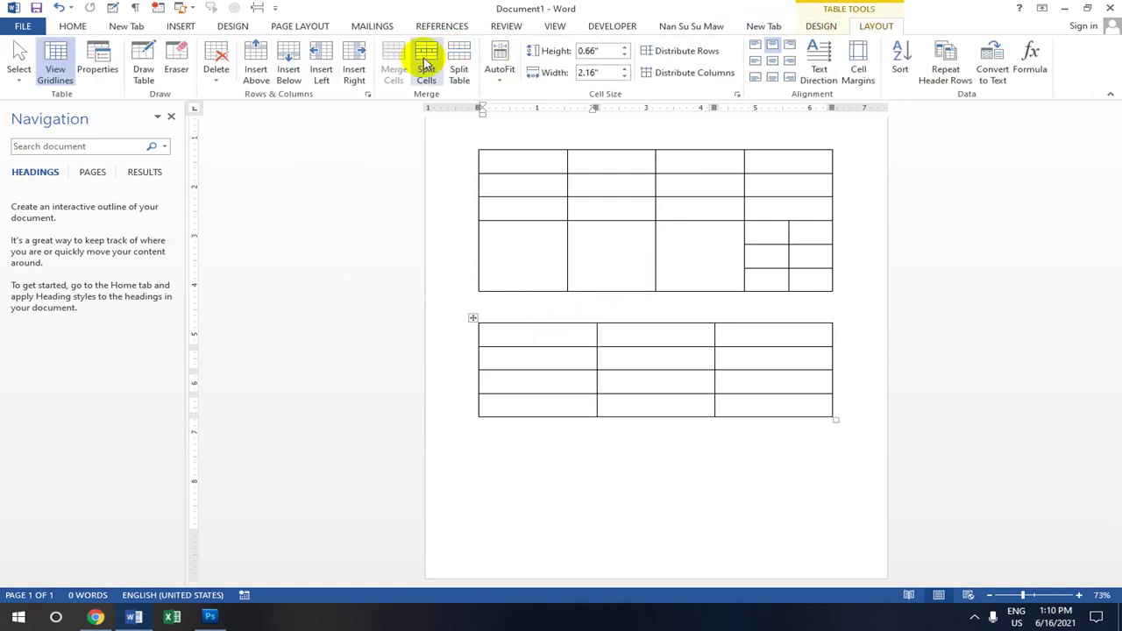
pyautogui.click(426, 70)
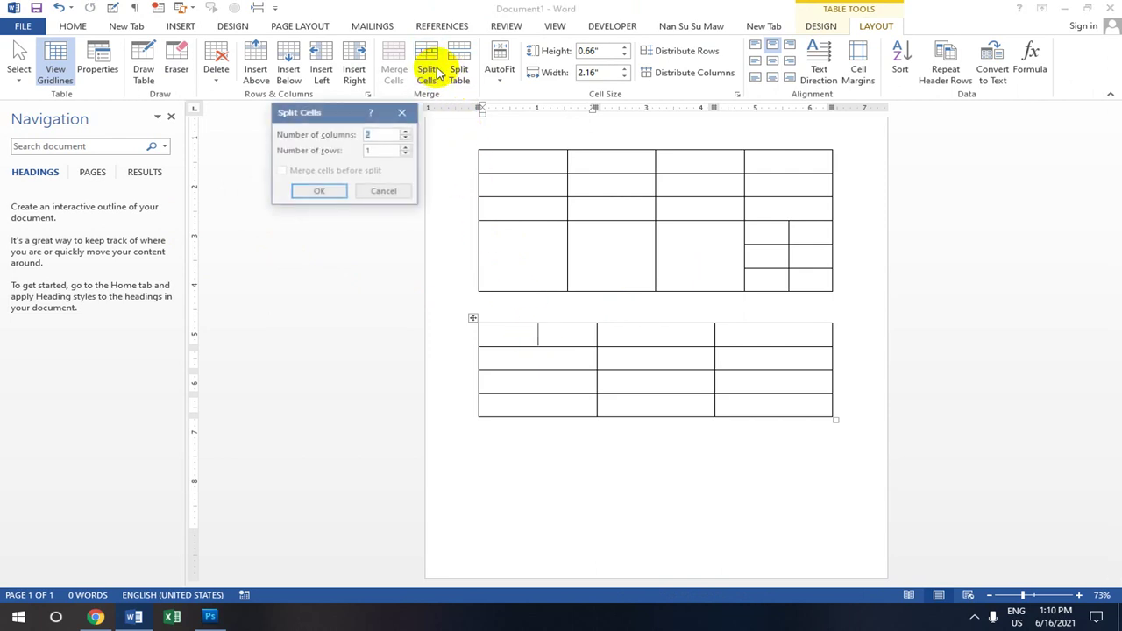
pyautogui.click(376, 151)
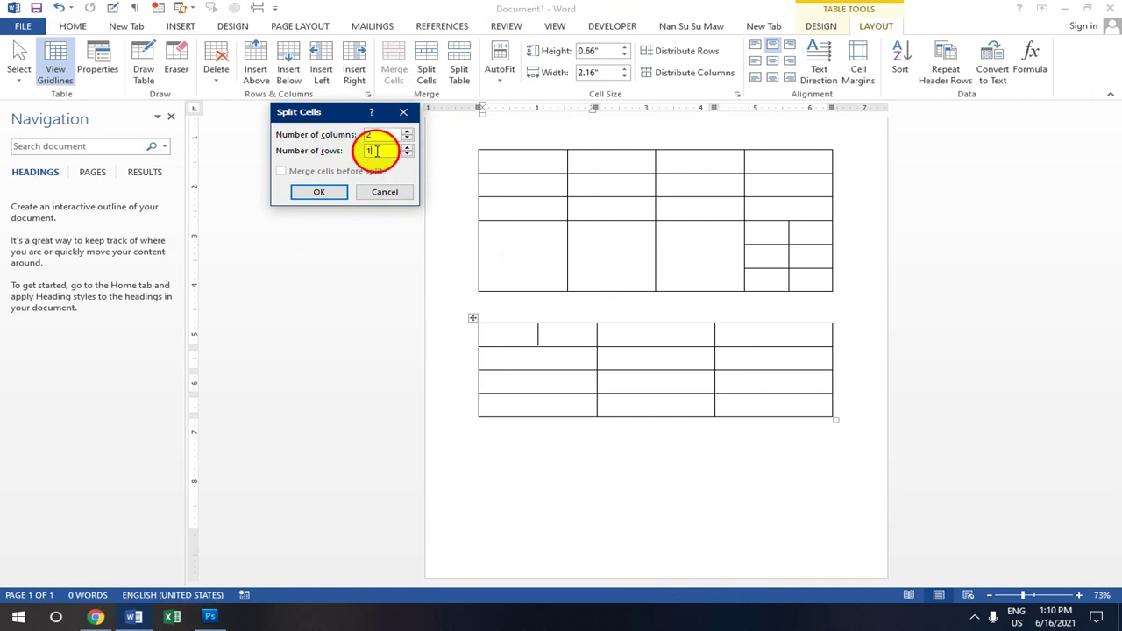
pyautogui.doubleClick(376, 151)
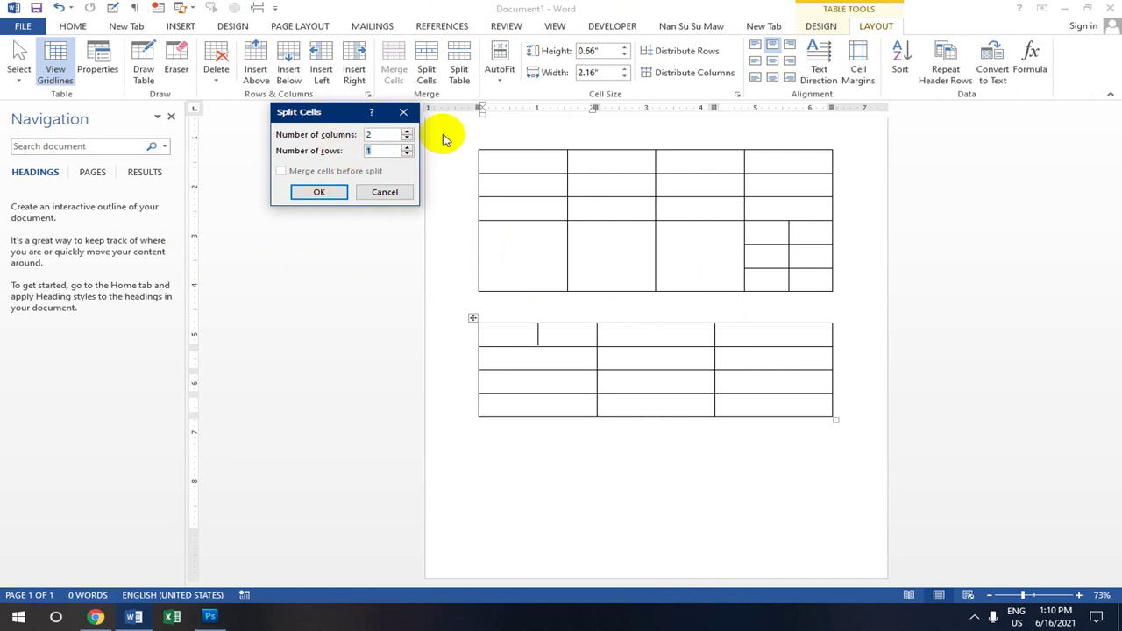
pyautogui.click(323, 191)
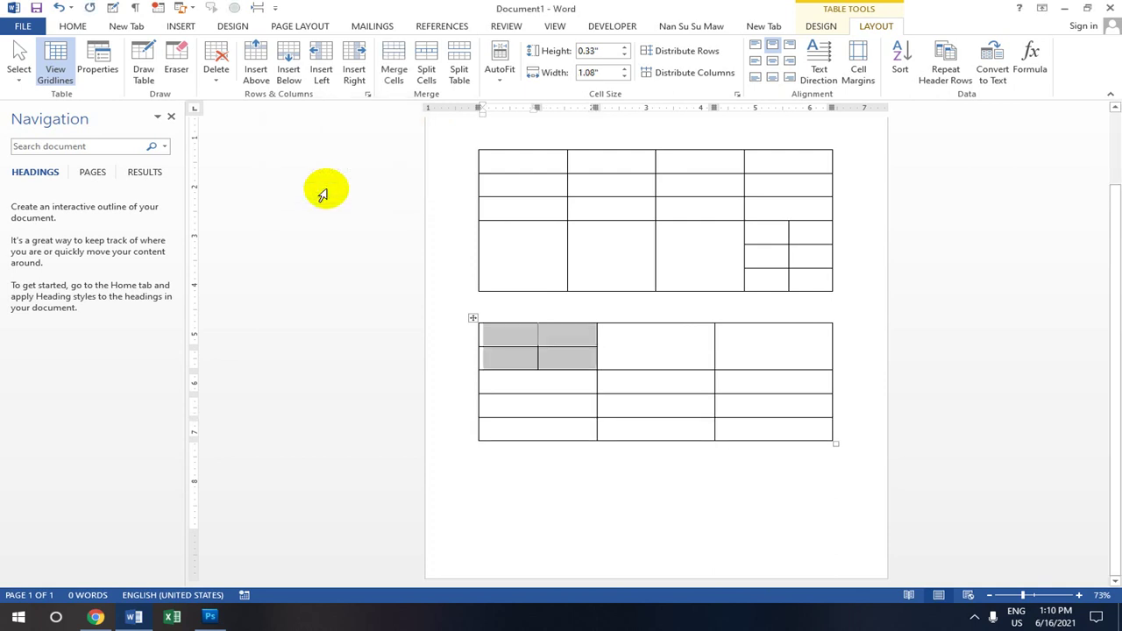
# Enter "Creating Advance Table" in the first cell and "Details" in the second cell of the first table's top row
pyautogui.click(533, 163)
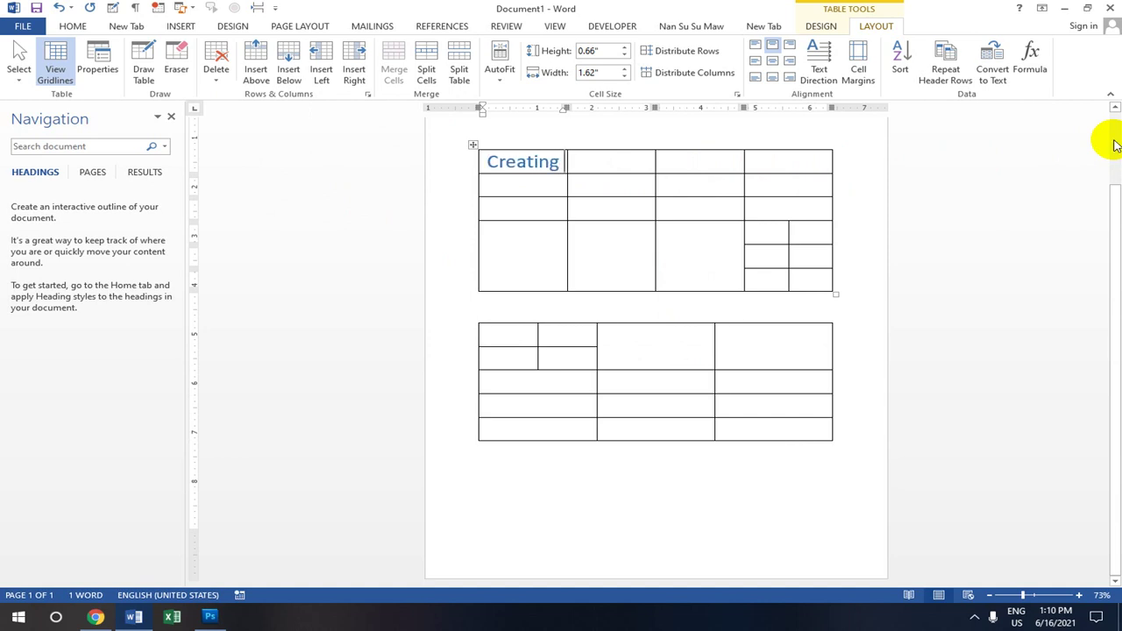
pyautogui.write('Advance')
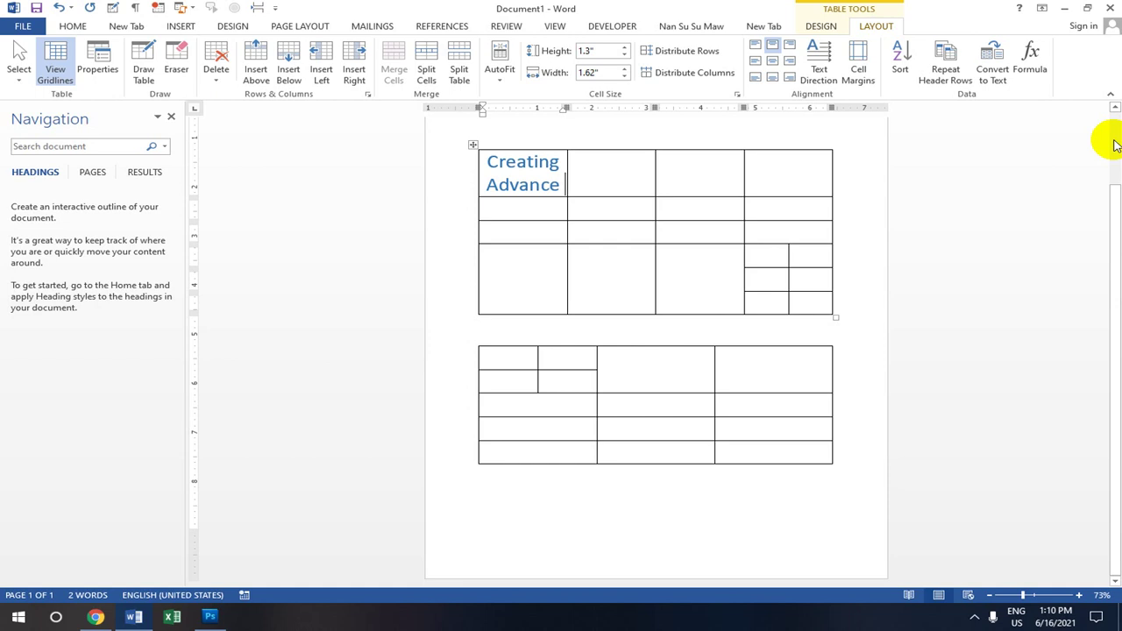
pyautogui.write('Table')
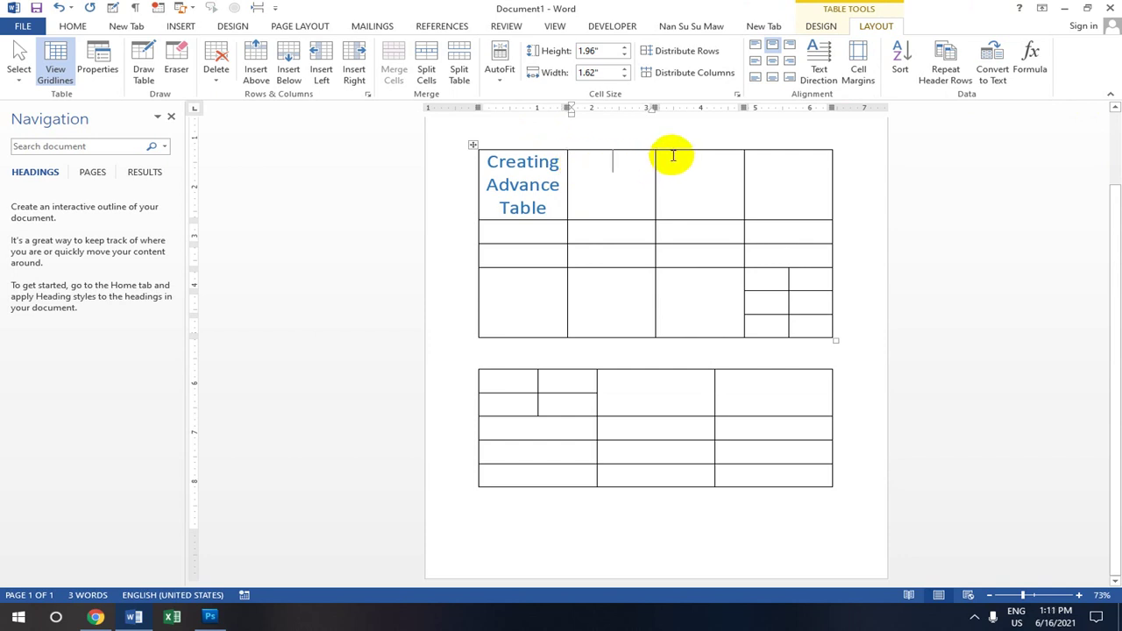
pyautogui.write('Details')
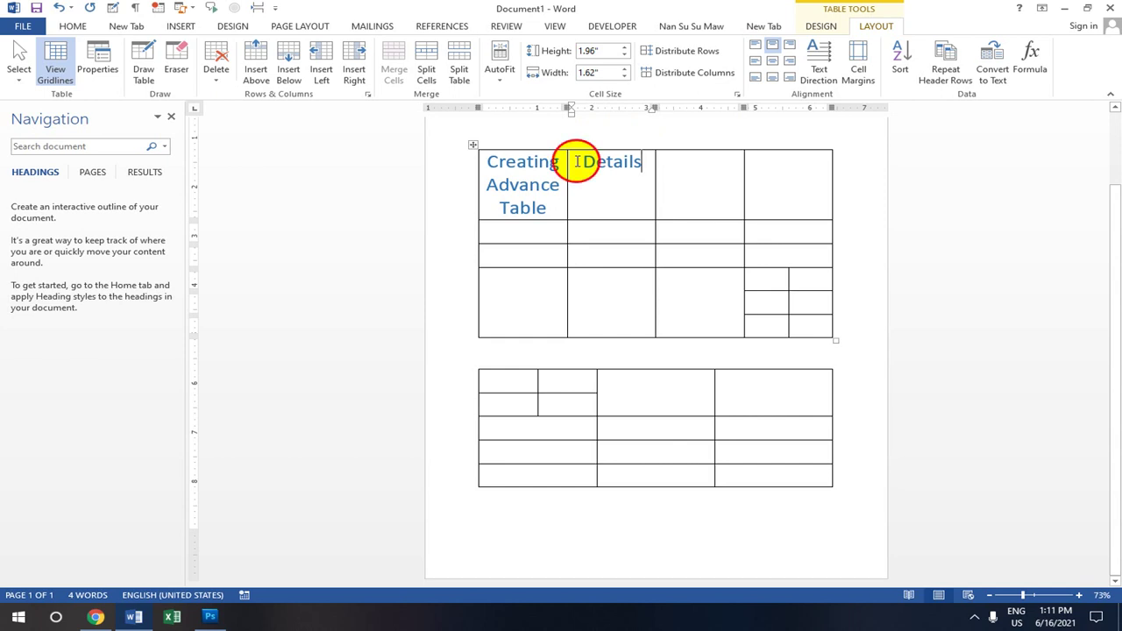
# Shade the "Creating Advance Table" and "Details" cells light blue
pyautogui.click(485, 161)
pyautogui.moveTo(485, 160)
pyautogui.mouseDown()
pyautogui.moveTo(581, 183)
pyautogui.moveTo(606, 201)
pyautogui.moveTo(608, 219)
pyautogui.mouseUp()
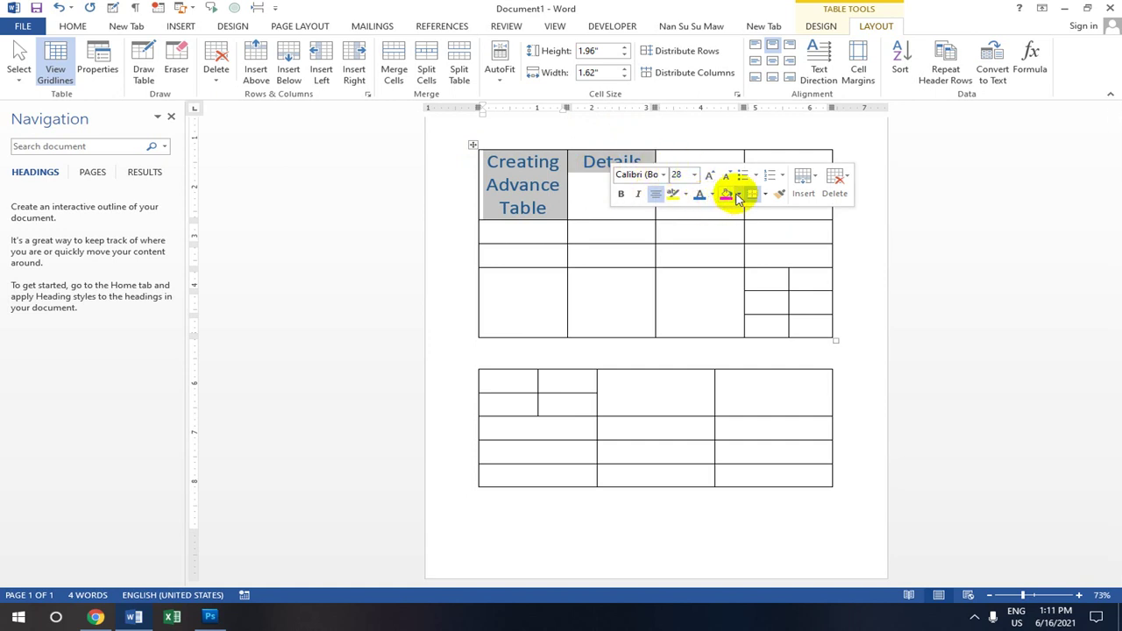
pyautogui.click(741, 194)
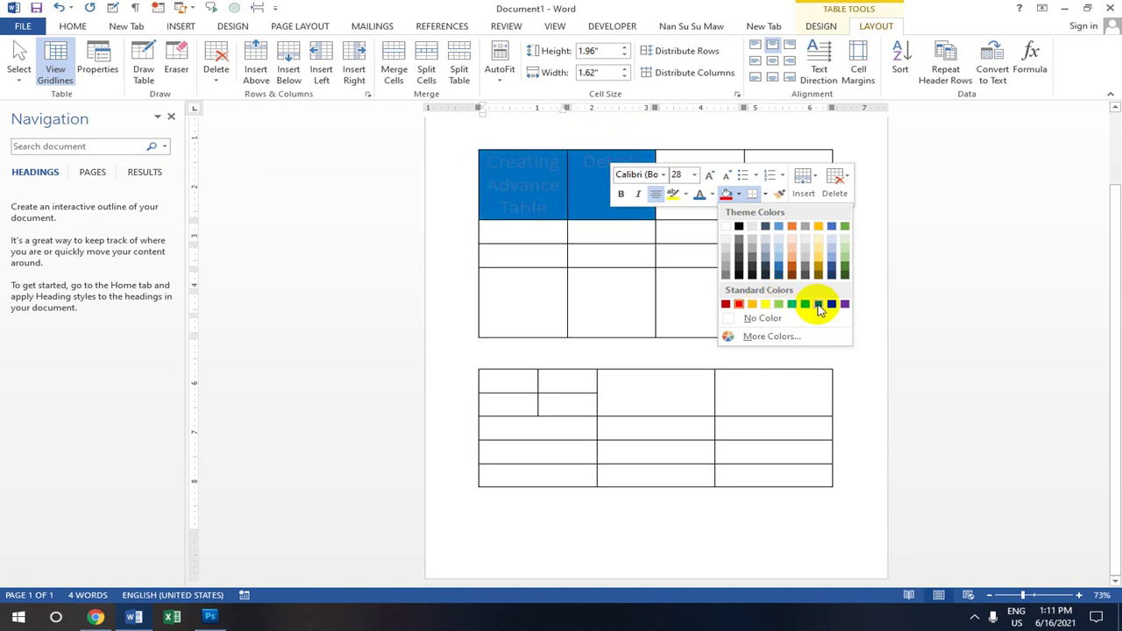
pyautogui.click(800, 307)
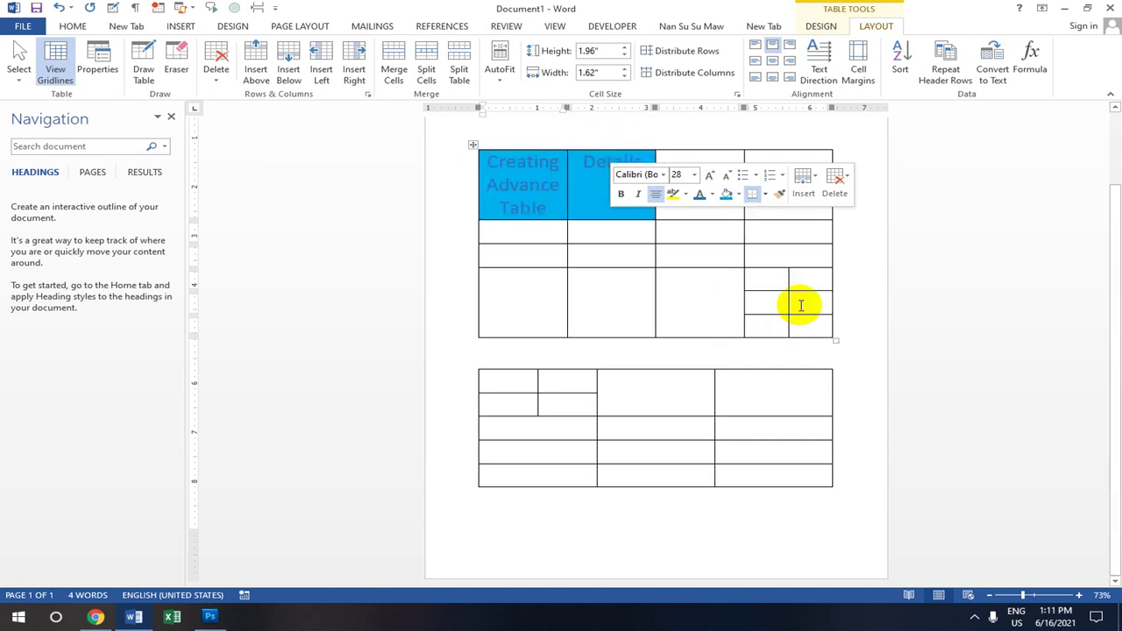
pyautogui.click(680, 136)
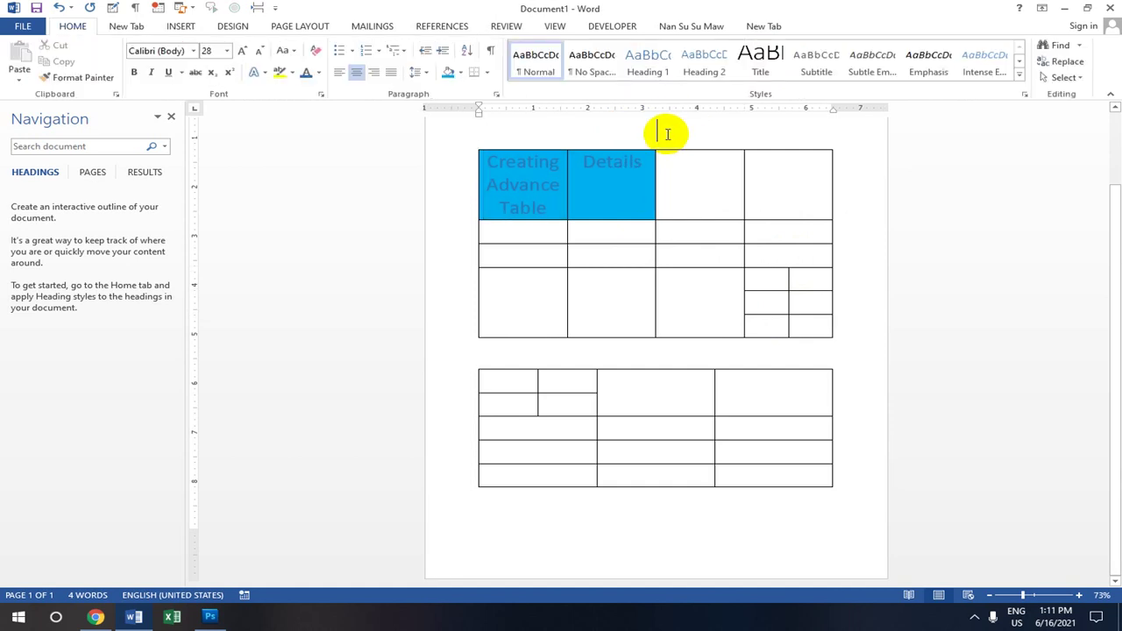
# Set the font to Pyidaungsu in the first small cell of the second table
pyautogui.click(754, 282)
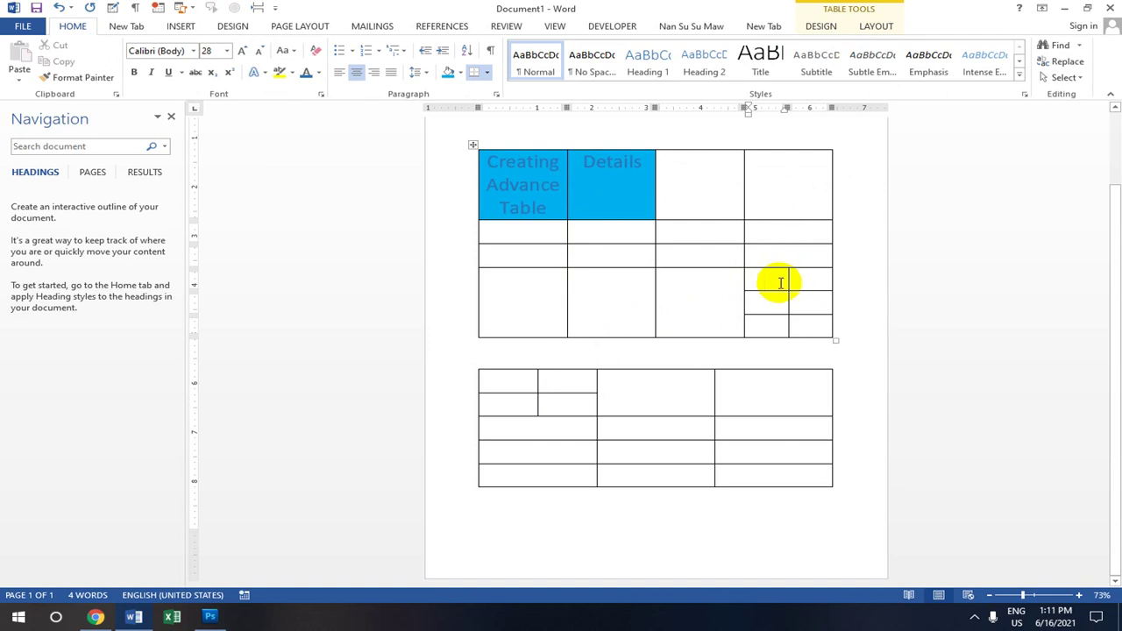
pyautogui.click(513, 382)
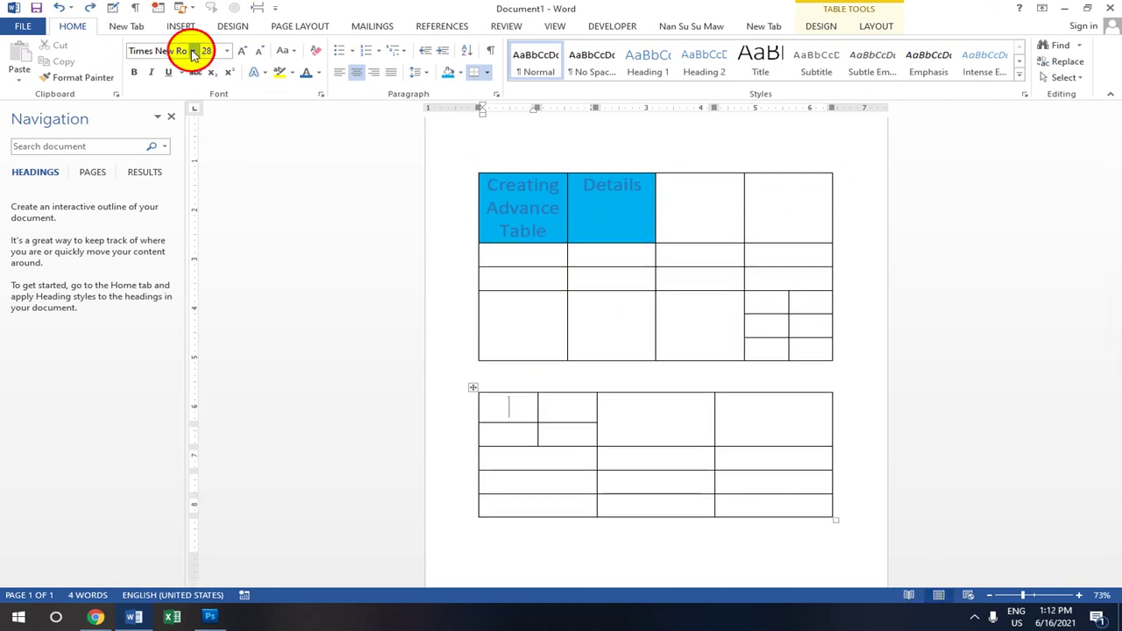
pyautogui.click(194, 51)
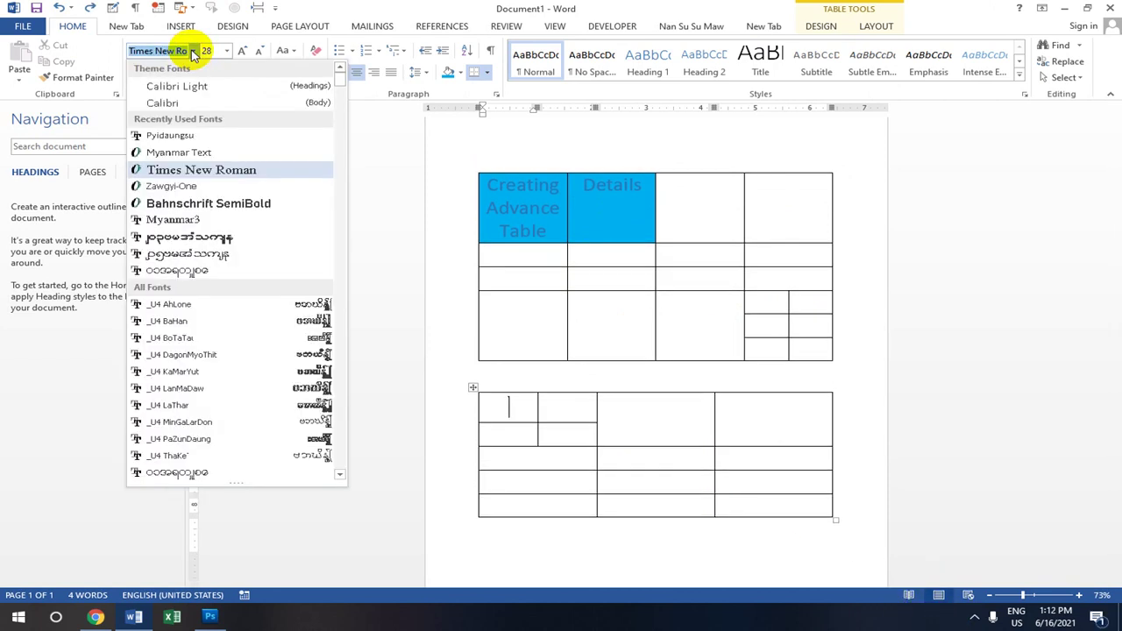
pyautogui.click(169, 136)
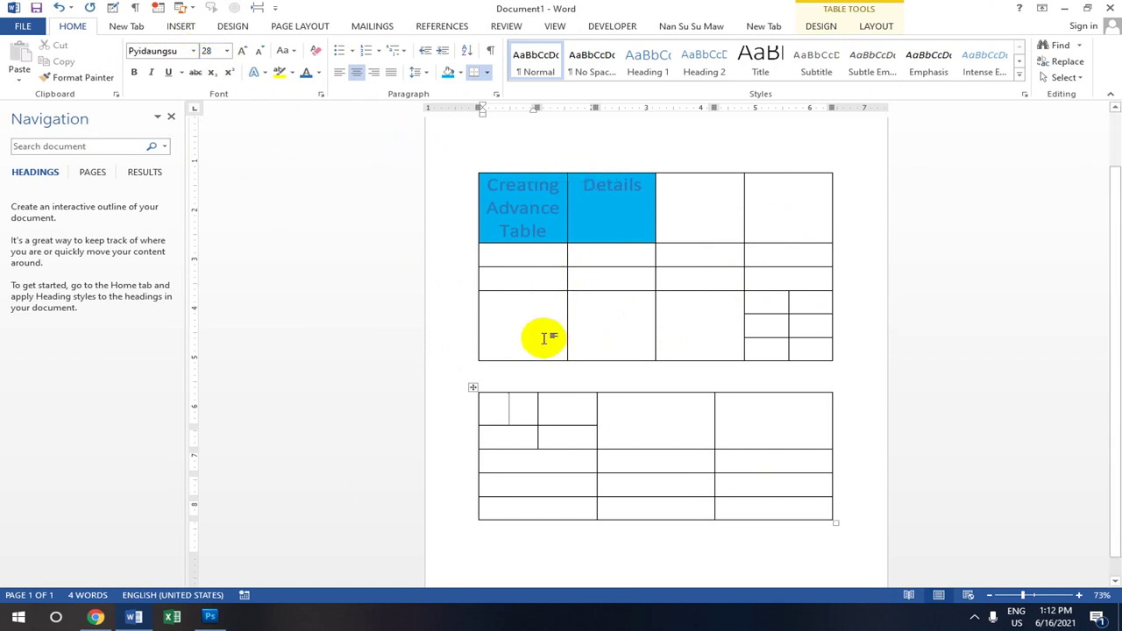
# Switch the input language to Pyidaungsu MM and enter "စုစုပေါင်း" in the second table's first cell
pyautogui.hotkey('ctrl', 'shift', 'p')
pyautogui.hotkey('ctrl', 'shift', 'p')
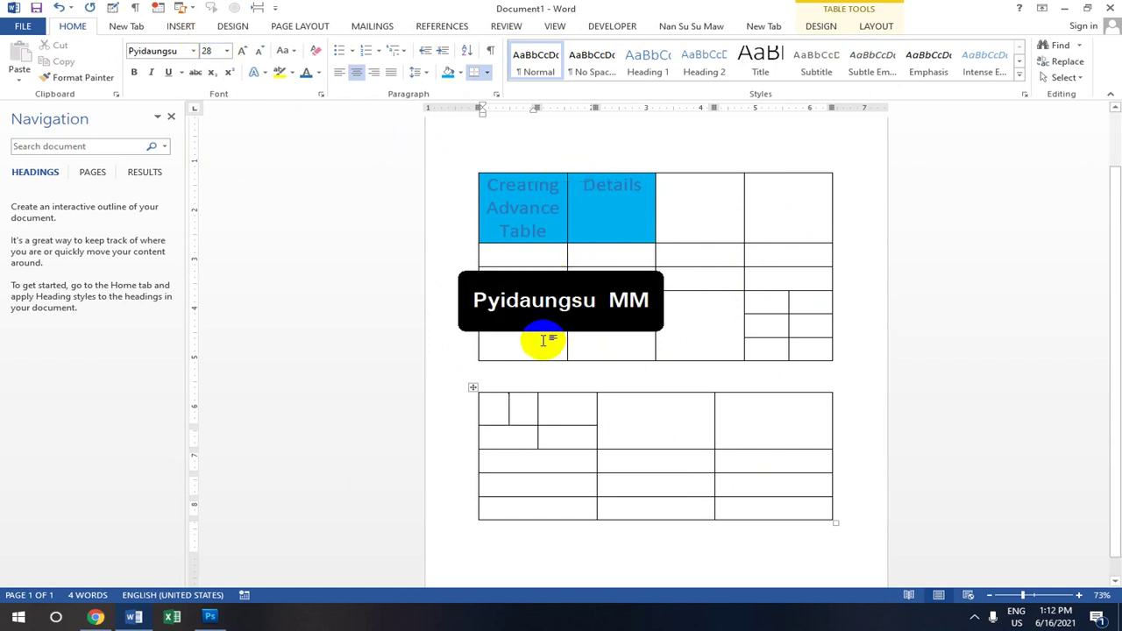
pyautogui.write('ဆ')
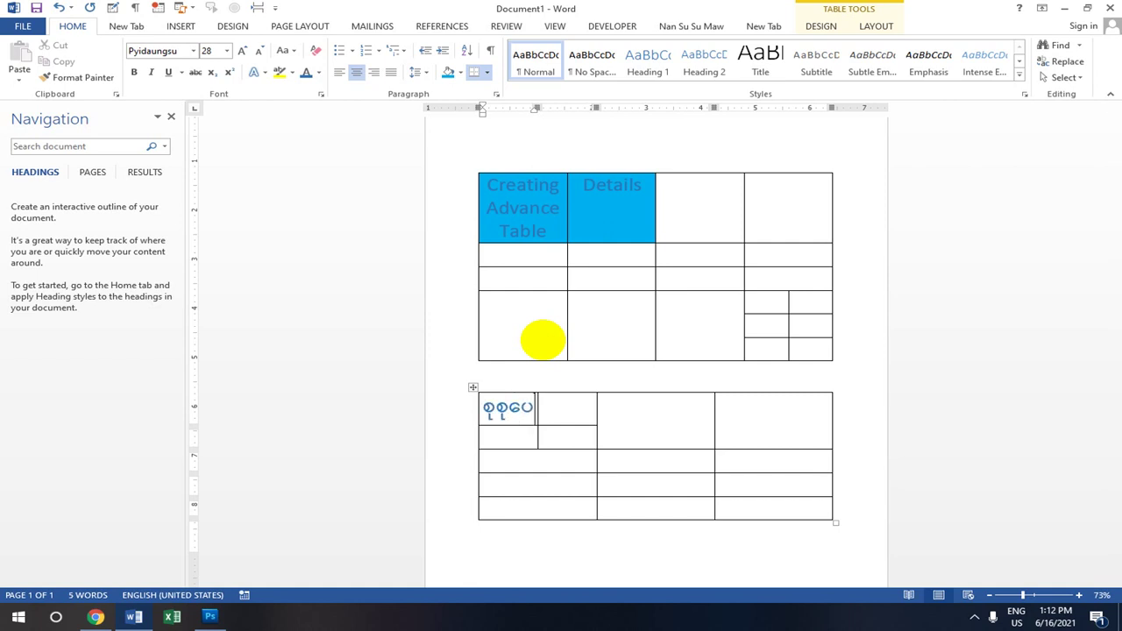
pyautogui.write('ါ်')
pyautogui.write('င')
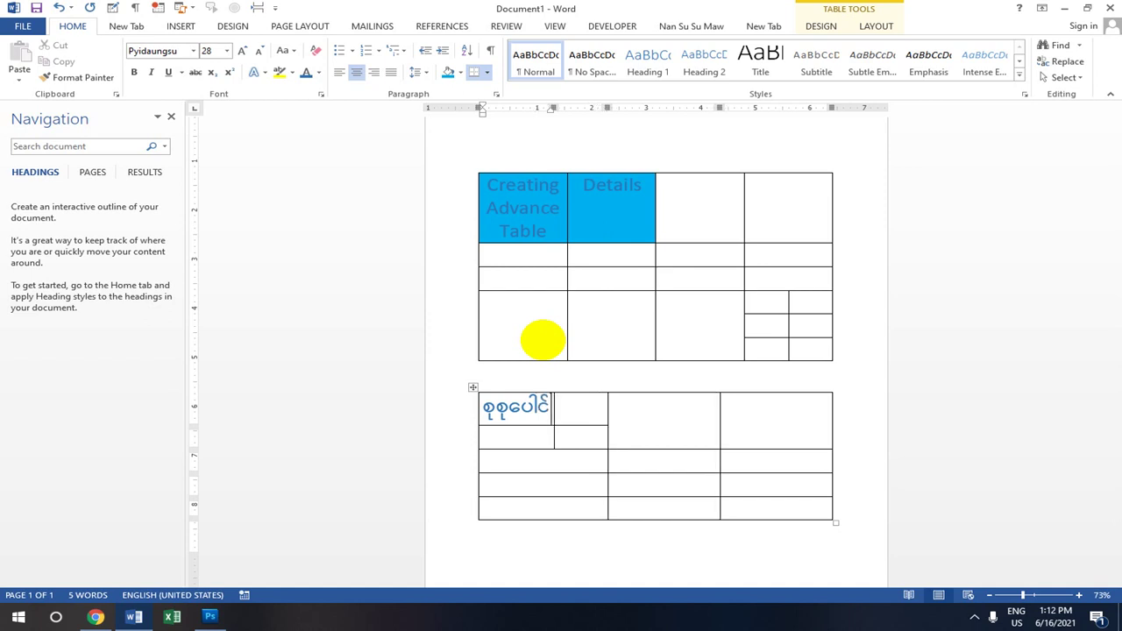
pyautogui.write('း')
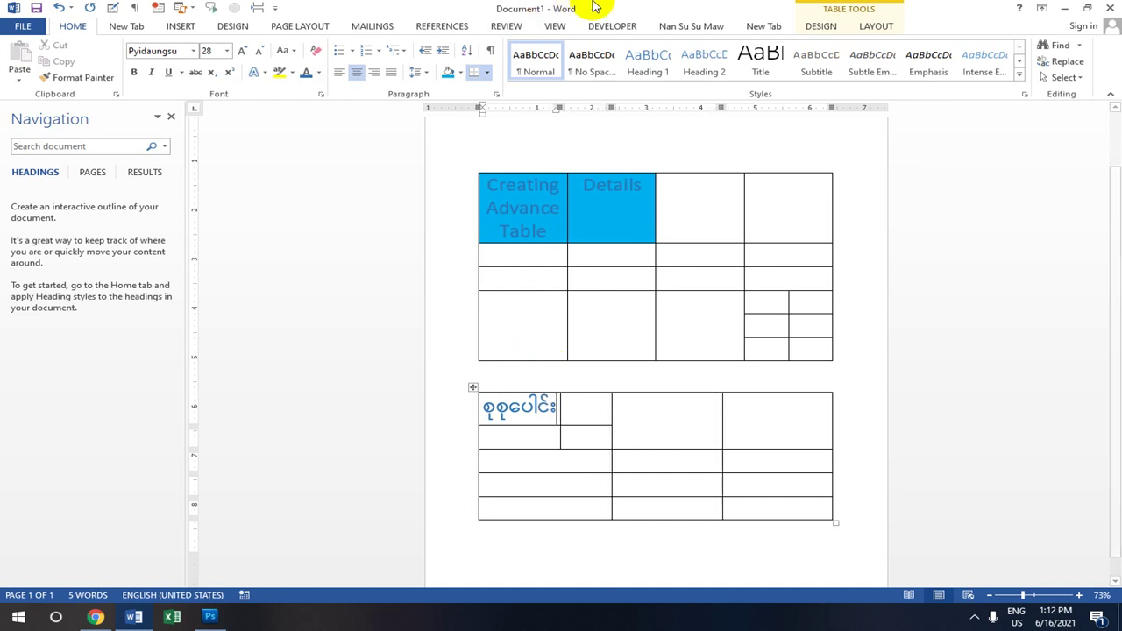
# Shade the "စုစုပေါင်း" cell of the second table green
pyautogui.scroll(-1, 546, 417)
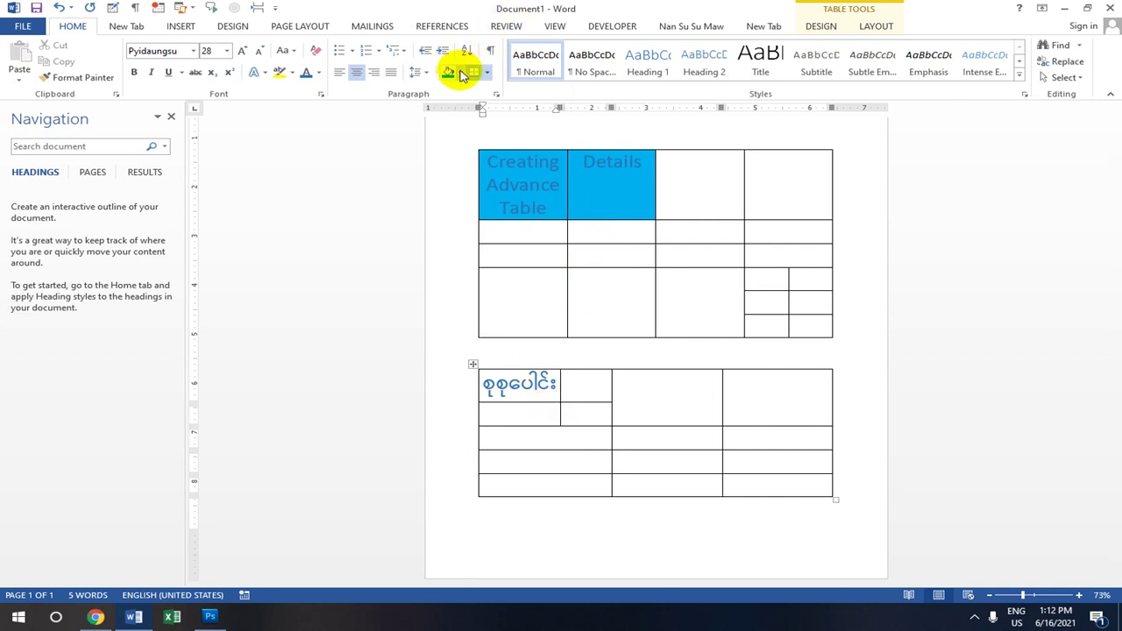
pyautogui.moveTo(561, 386); pyautogui.dragTo(482, 381)
pyautogui.click(563, 386)
pyautogui.click(542, 381)
pyautogui.click(460, 74)
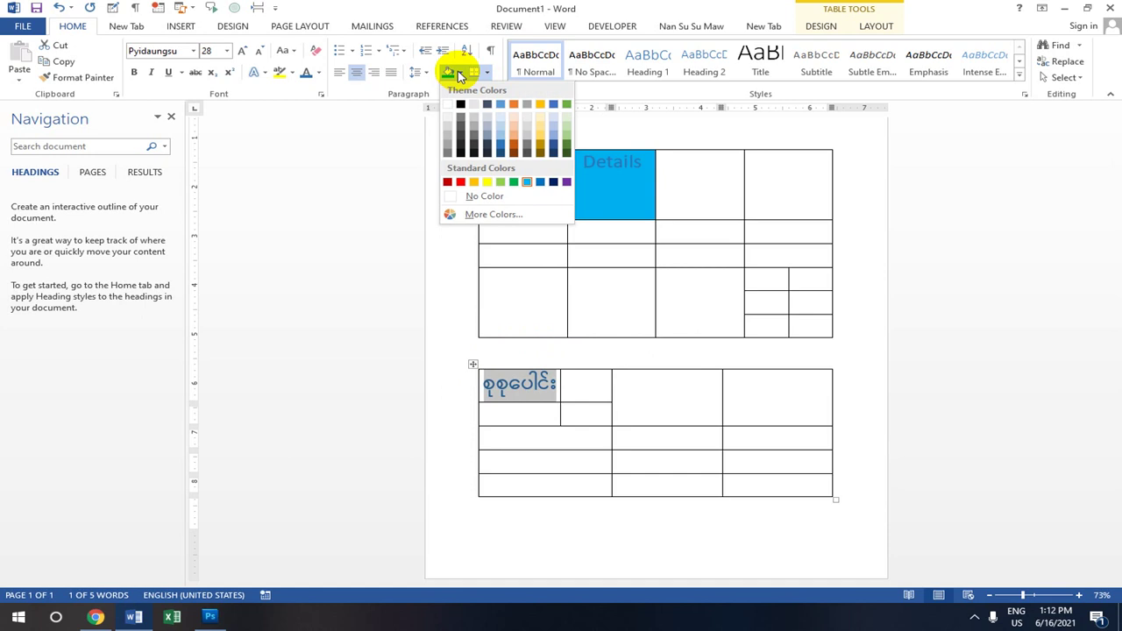
pyautogui.click(514, 182)
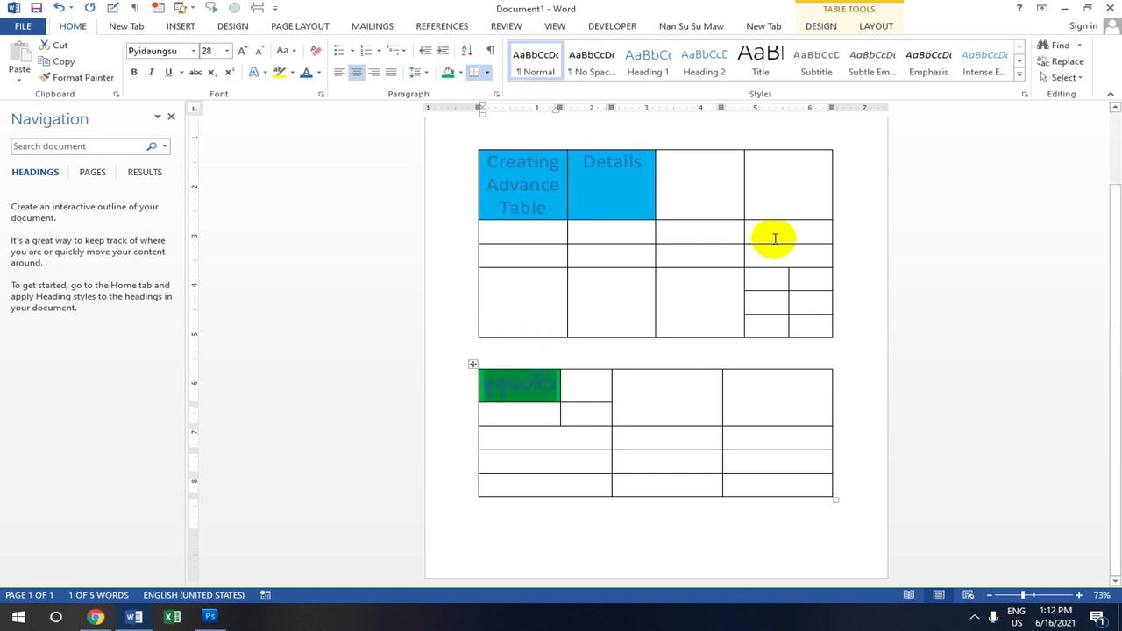
# Select both tables and choose a double-line style for all borders in the Borders and Shading settings
pyautogui.click(769, 289)
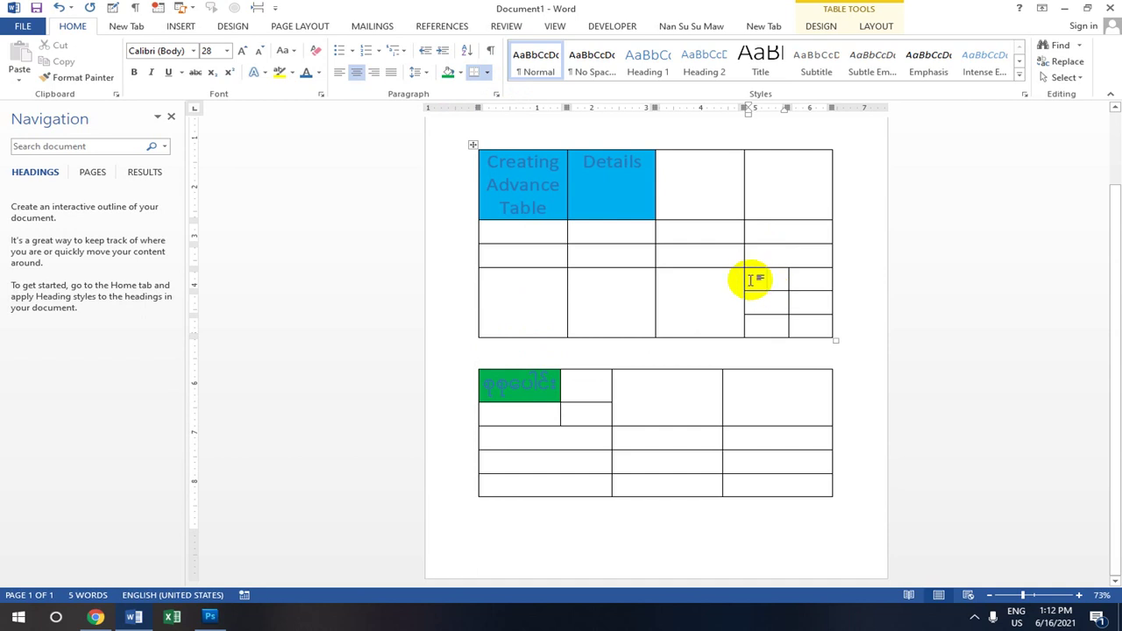
pyautogui.moveTo(485, 158); pyautogui.dragTo(795, 535)
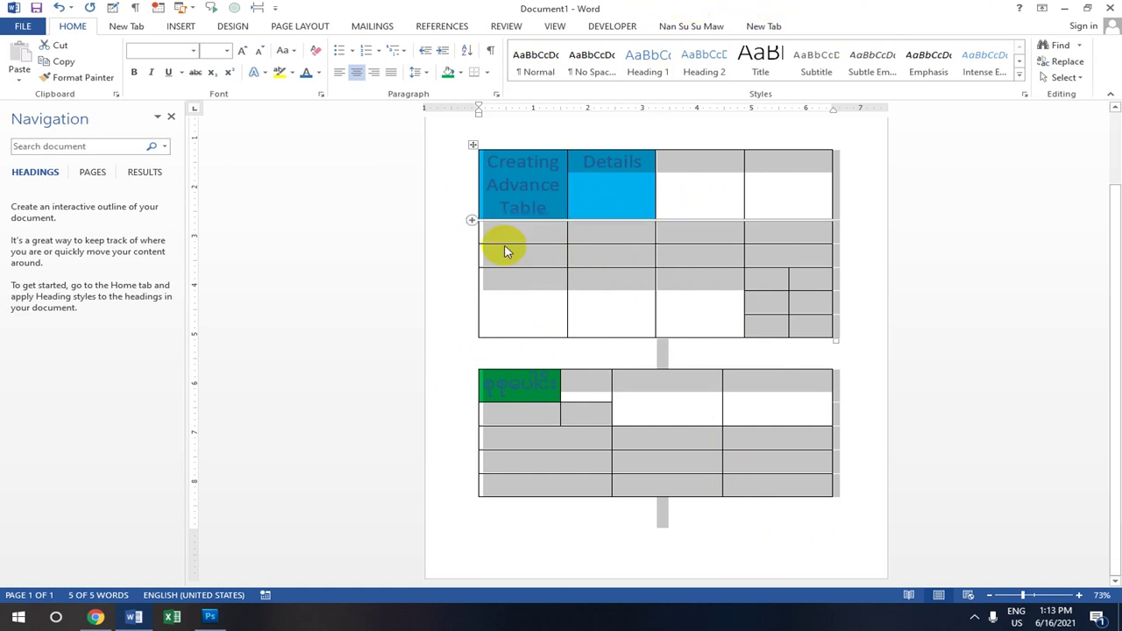
pyautogui.click(485, 73)
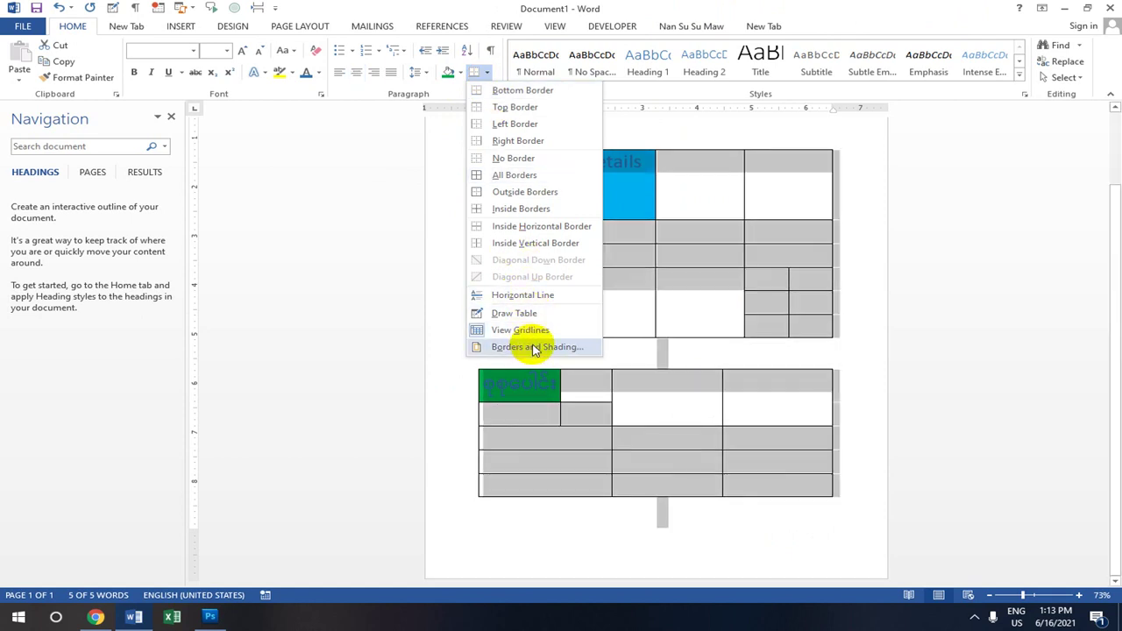
pyautogui.click(531, 346)
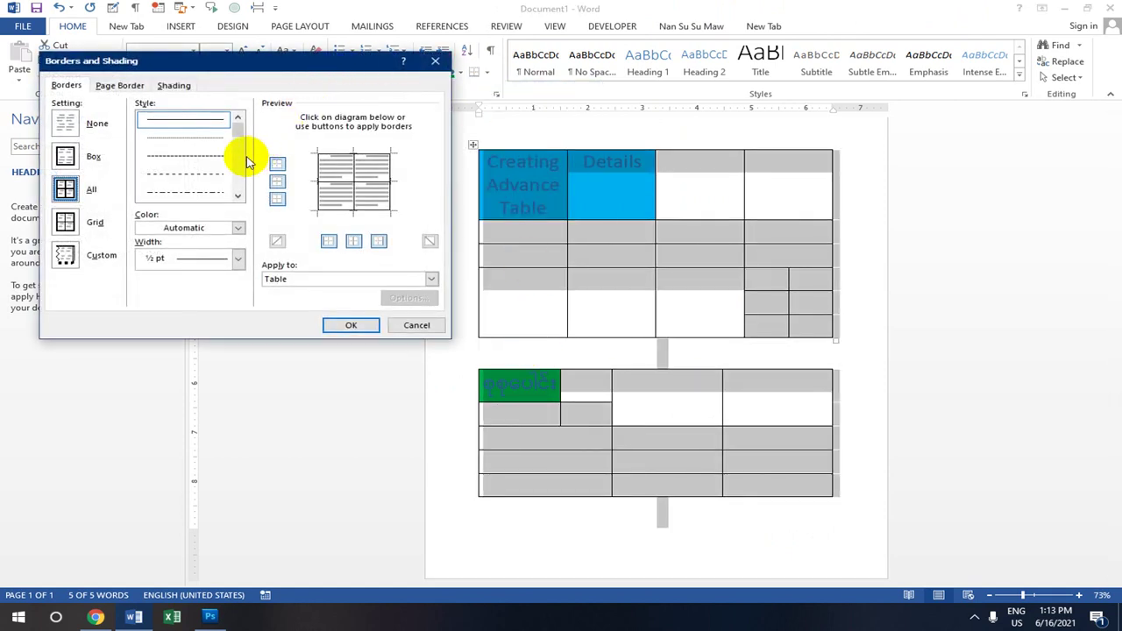
pyautogui.click(202, 140)
pyautogui.click(204, 156)
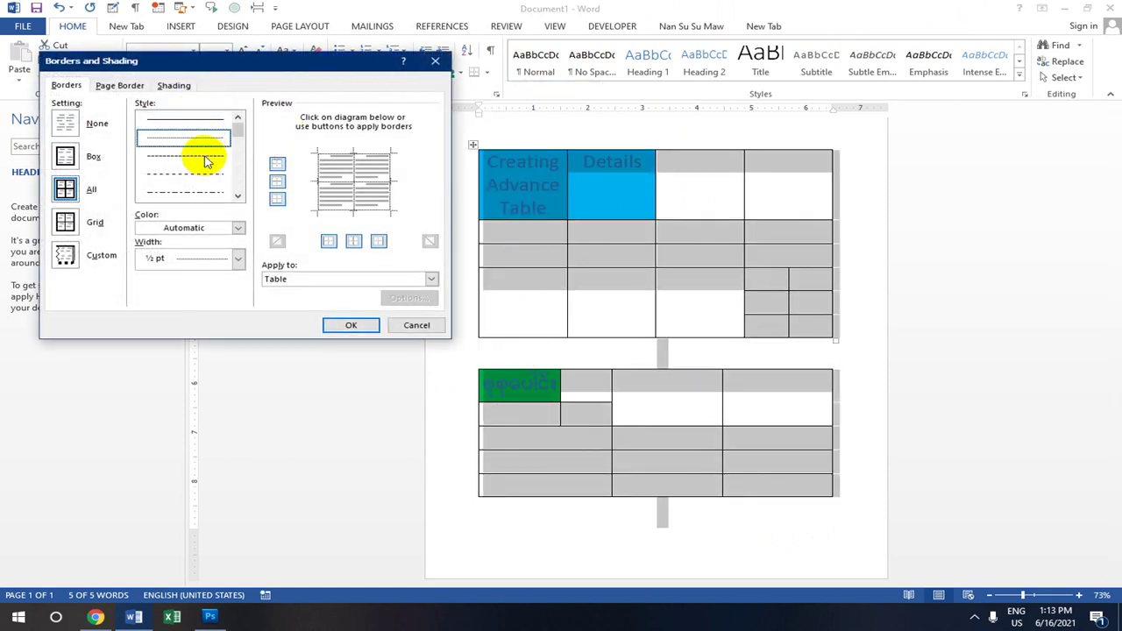
pyautogui.click(211, 174)
pyautogui.moveTo(233, 131)
pyautogui.mouseDown()
pyautogui.moveTo(238, 150)
pyautogui.moveTo(245, 127)
pyautogui.moveTo(242, 137)
pyautogui.mouseUp()
pyautogui.click(209, 158)
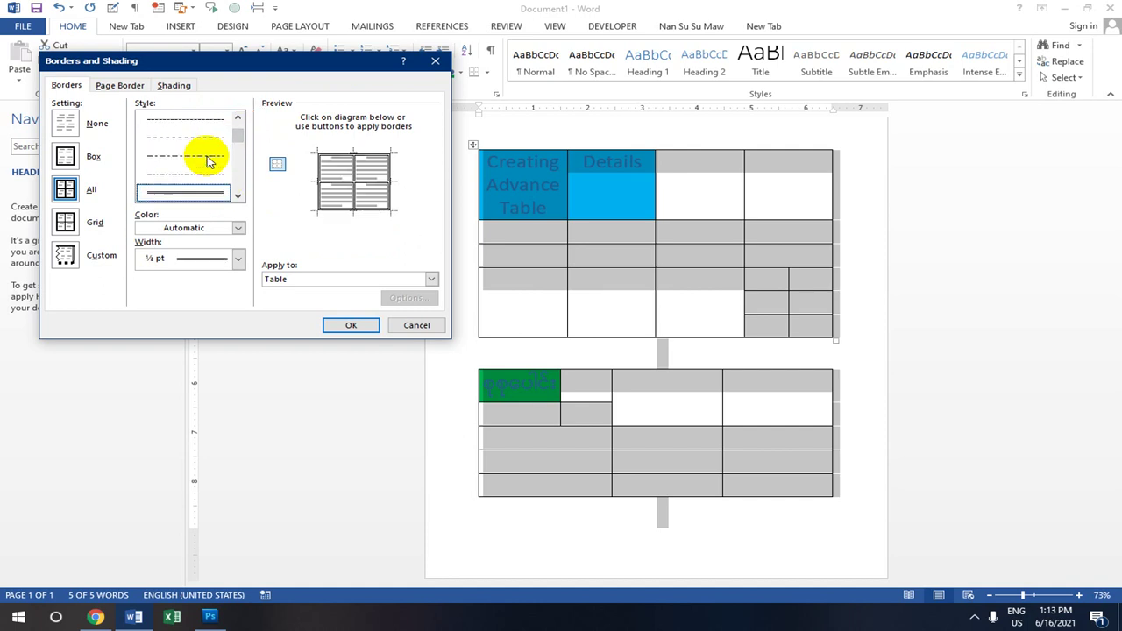
# Set the border color to the theme gold and apply the double-line borders to the first table
pyautogui.click(235, 228)
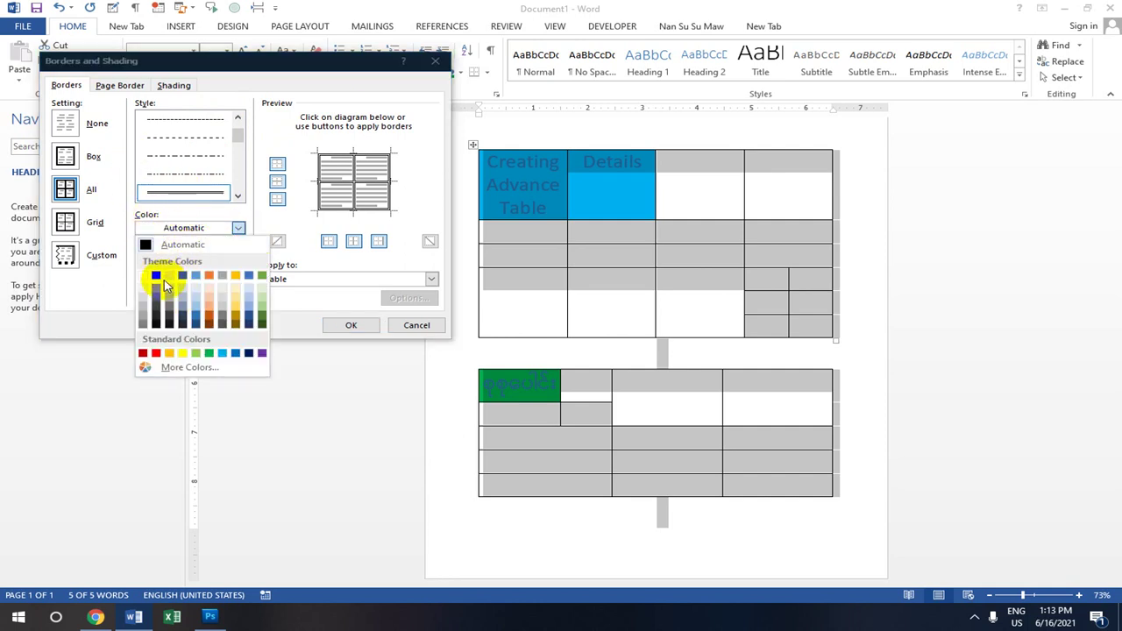
pyautogui.click(237, 282)
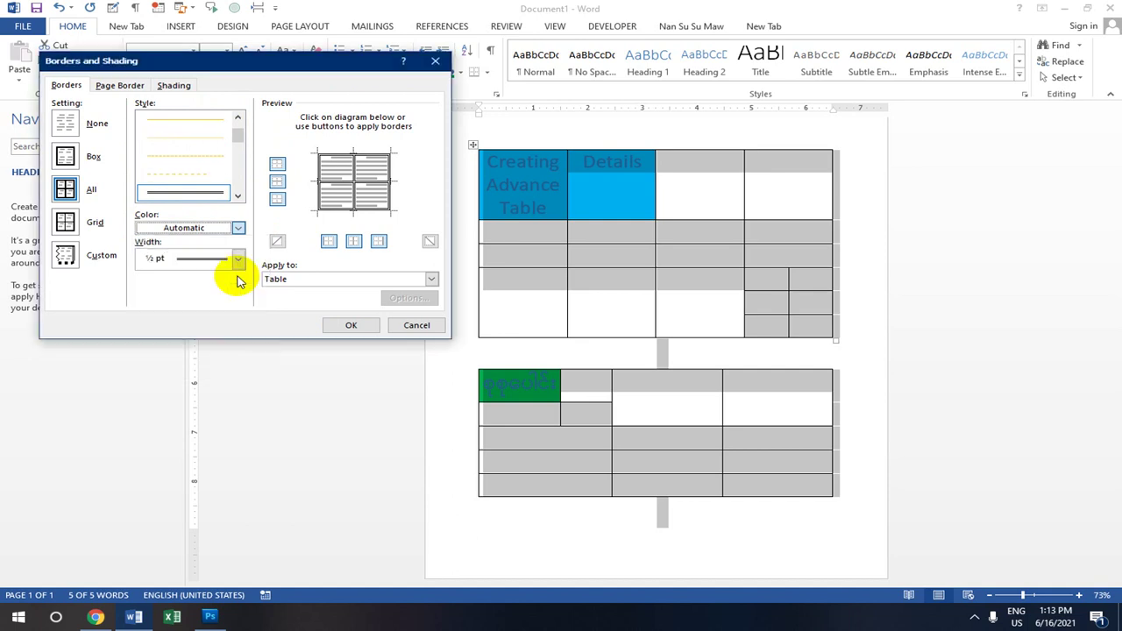
pyautogui.click(238, 230)
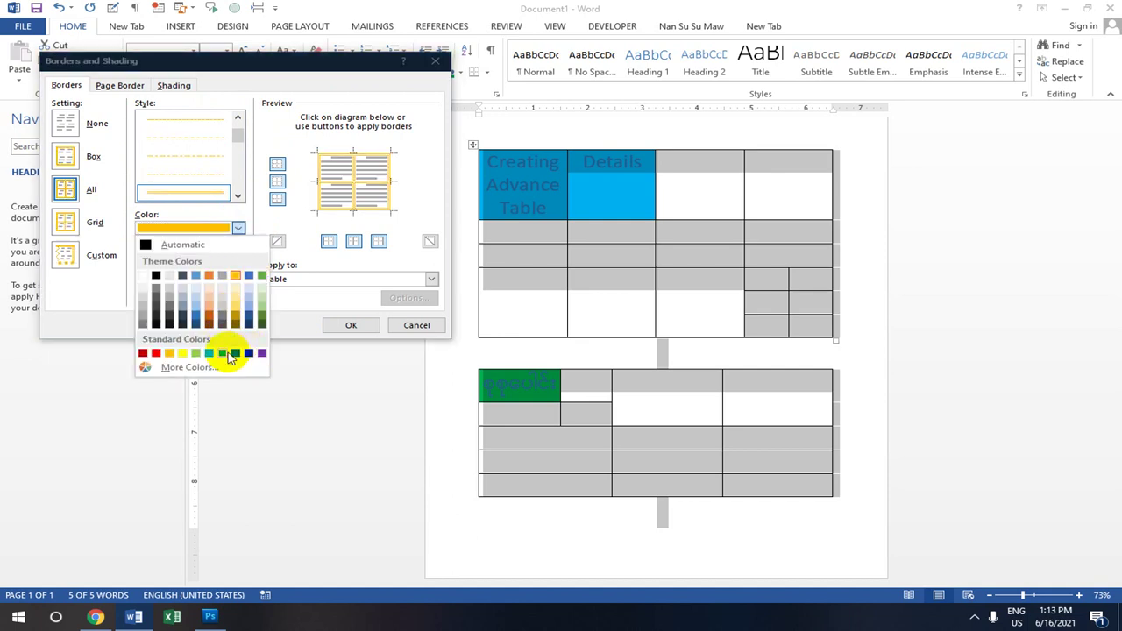
pyautogui.click(235, 302)
pyautogui.click(239, 230)
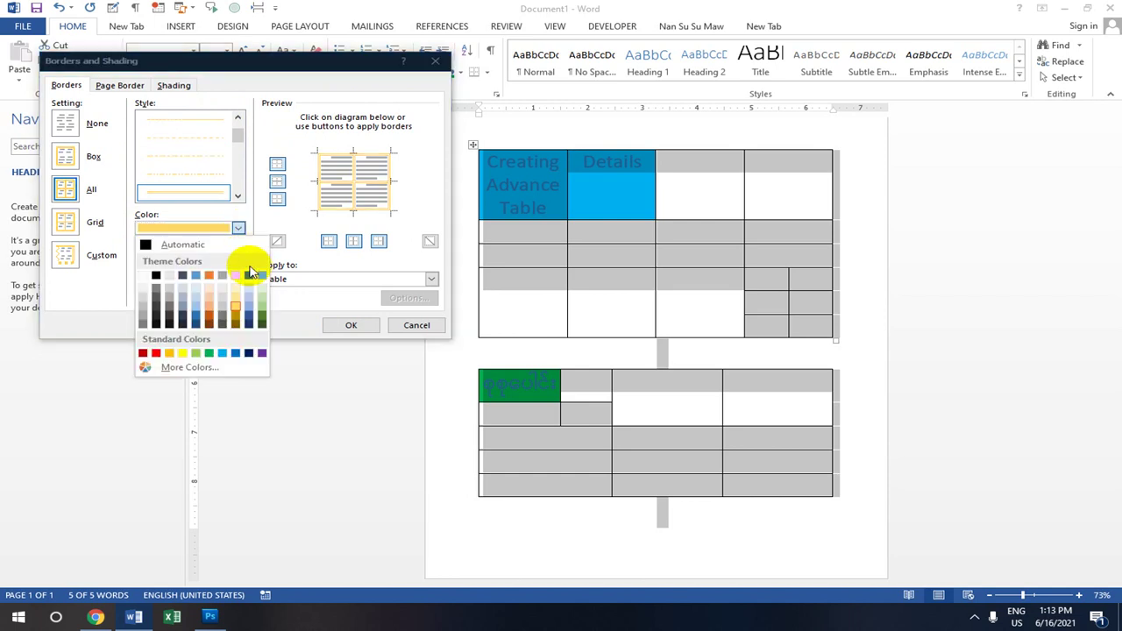
pyautogui.click(234, 274)
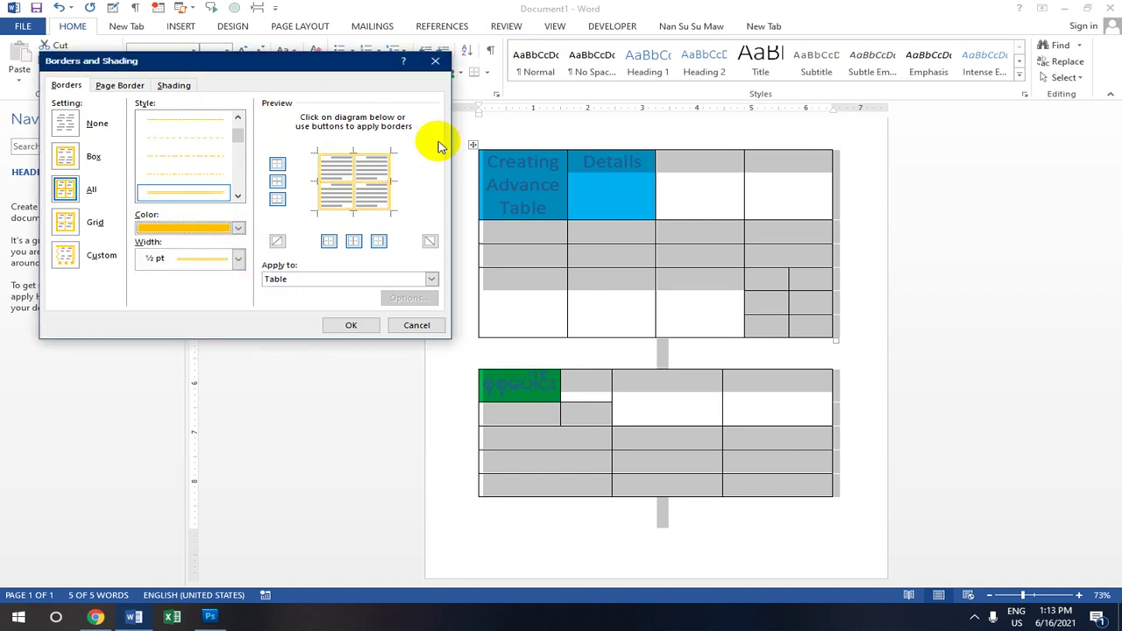
pyautogui.click(351, 325)
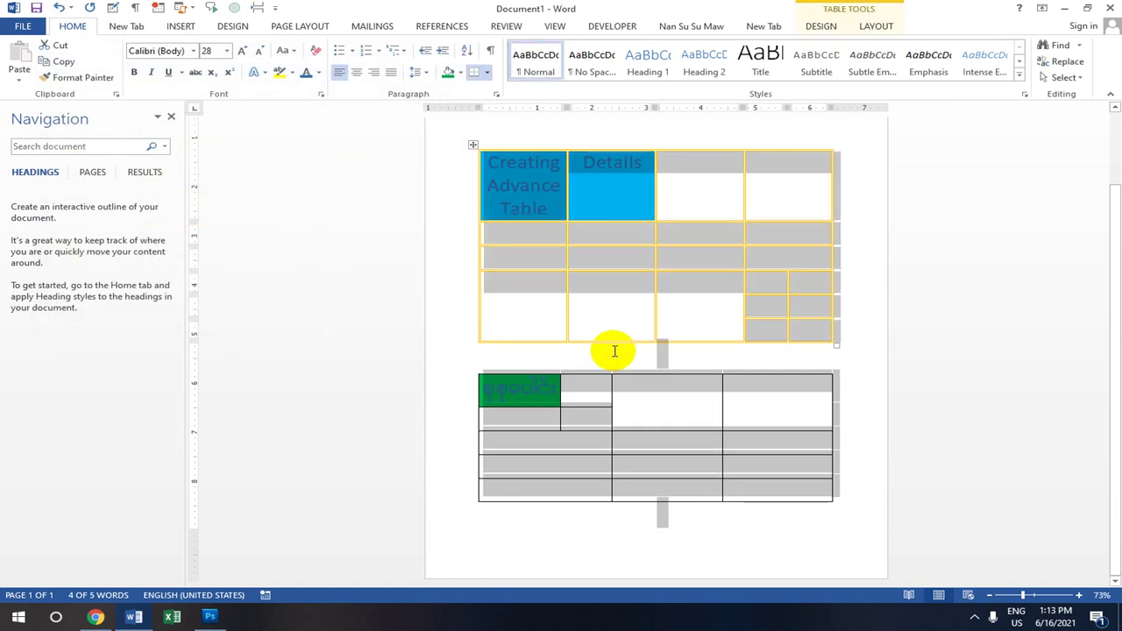
pyautogui.click(865, 293)
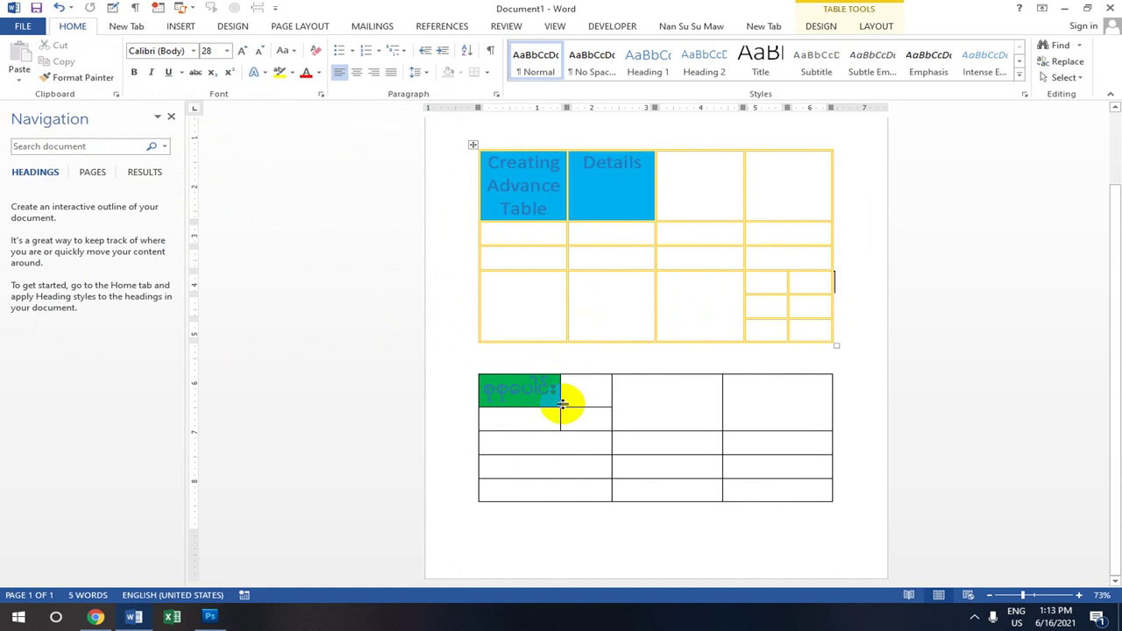
# Select the whole second table and choose a dashed line style for all its borders in Borders and Shading
pyautogui.click(483, 386)
pyautogui.moveTo(485, 382); pyautogui.dragTo(849, 526)
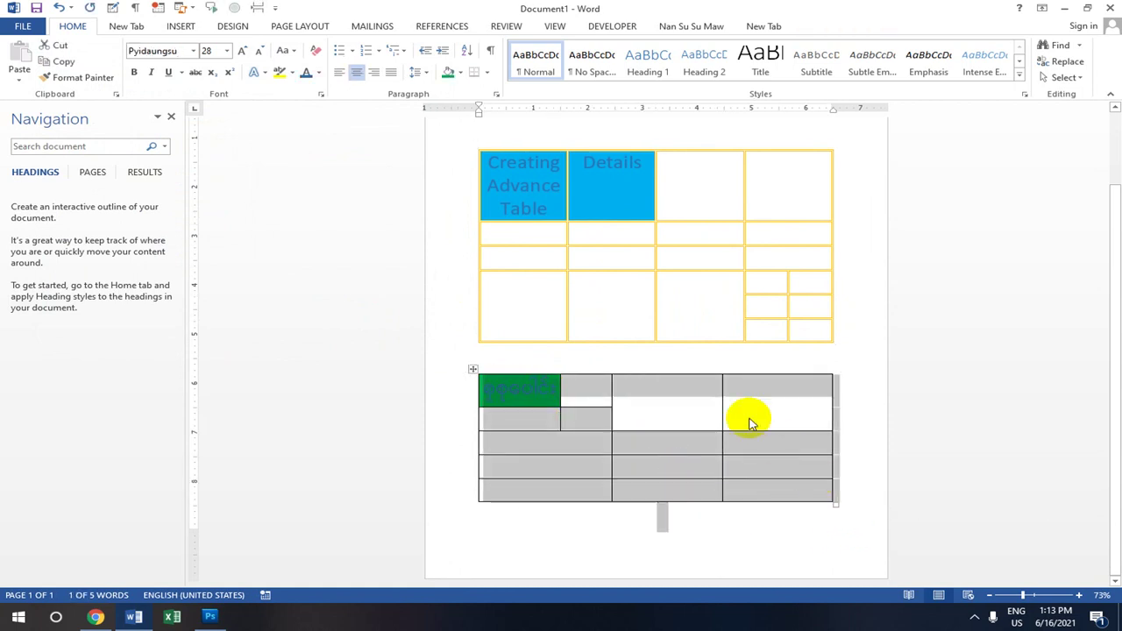
pyautogui.click(489, 73)
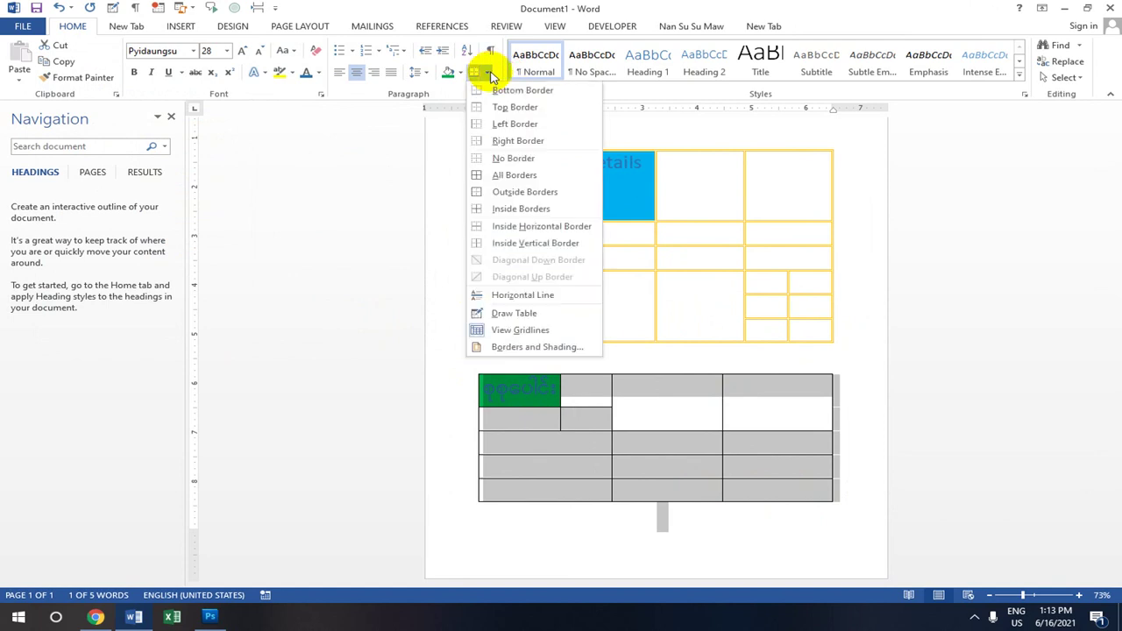
pyautogui.click(537, 347)
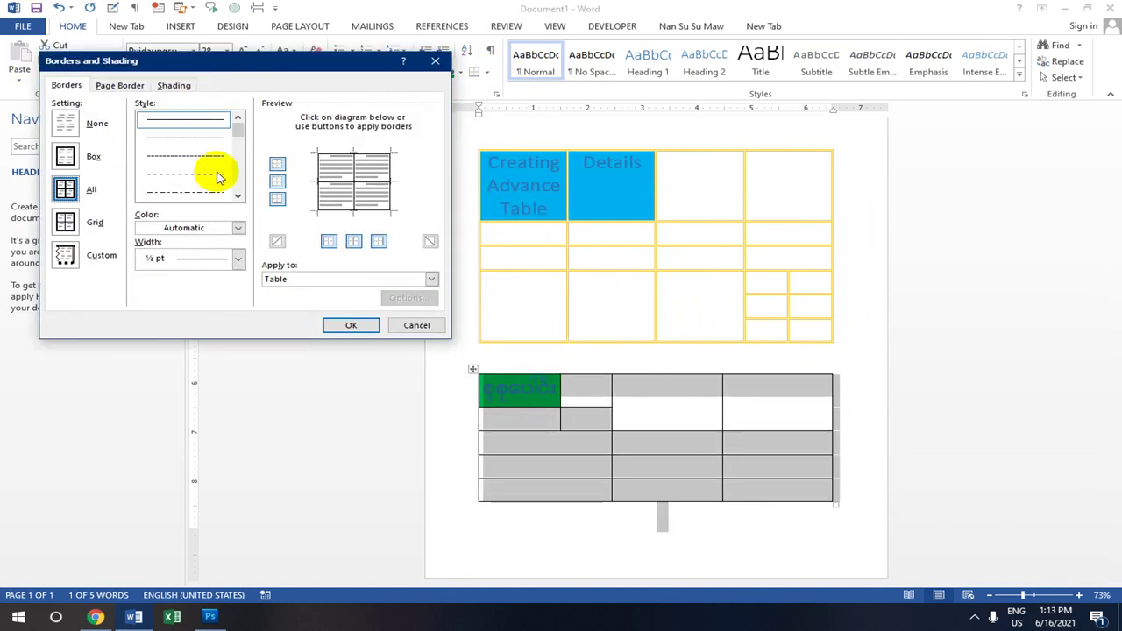
pyautogui.scroll(-3, 200, 176)
pyautogui.scroll(4, 203, 179)
pyautogui.scroll(-2, 202, 172)
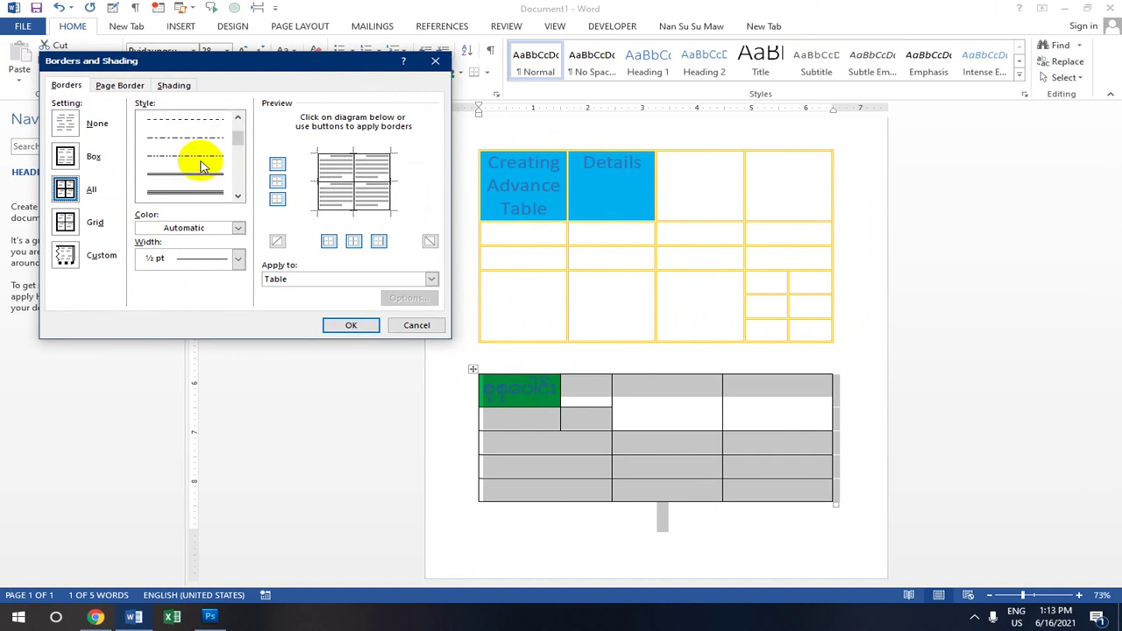
pyautogui.scroll(2, 201, 163)
pyautogui.click(215, 174)
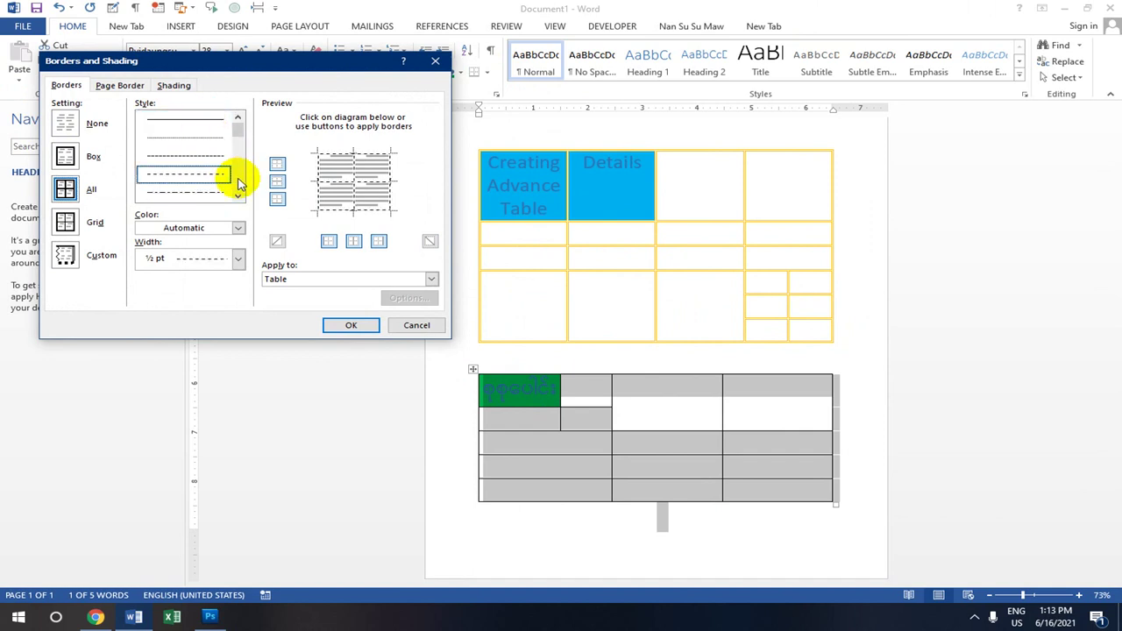
# Set the second table's dashed border color to red and apply the borders
pyautogui.click(239, 228)
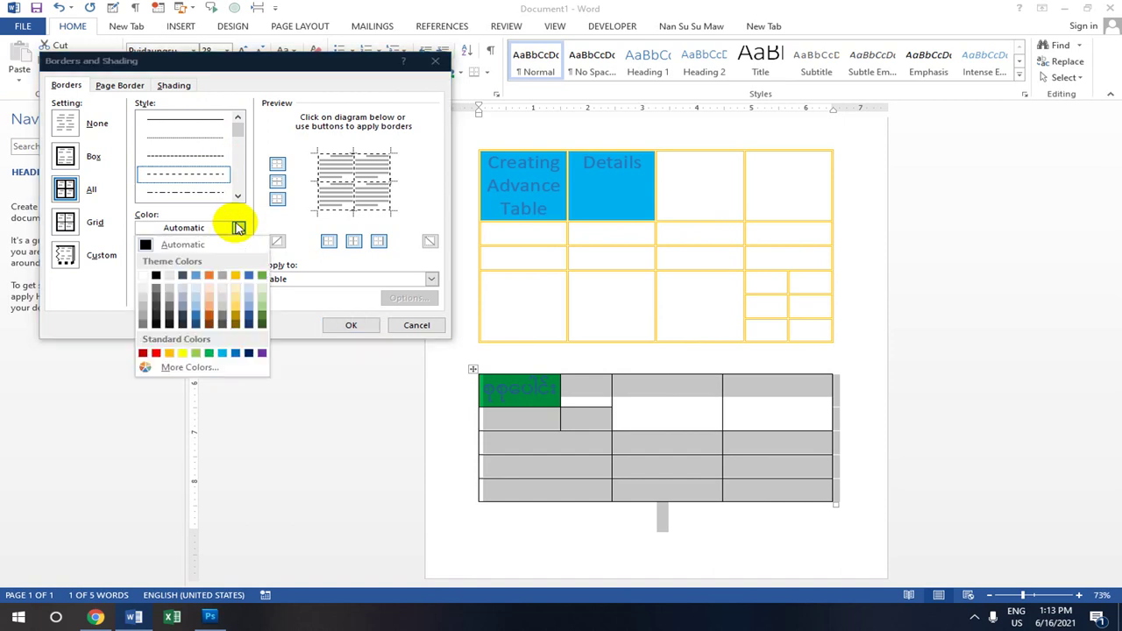
pyautogui.click(156, 353)
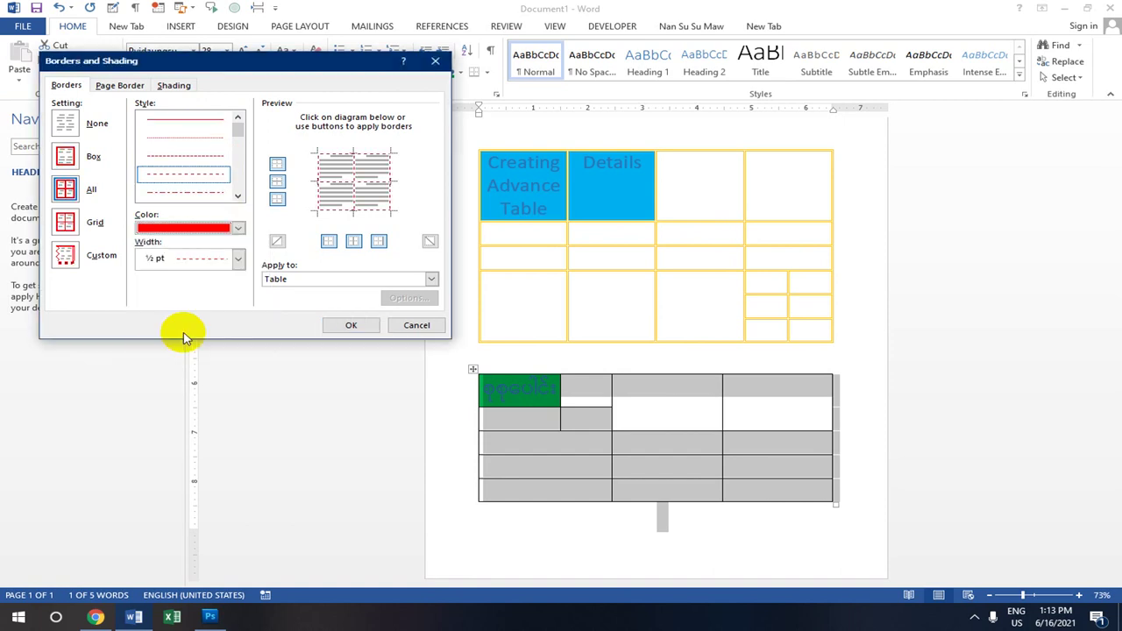
pyautogui.click(368, 327)
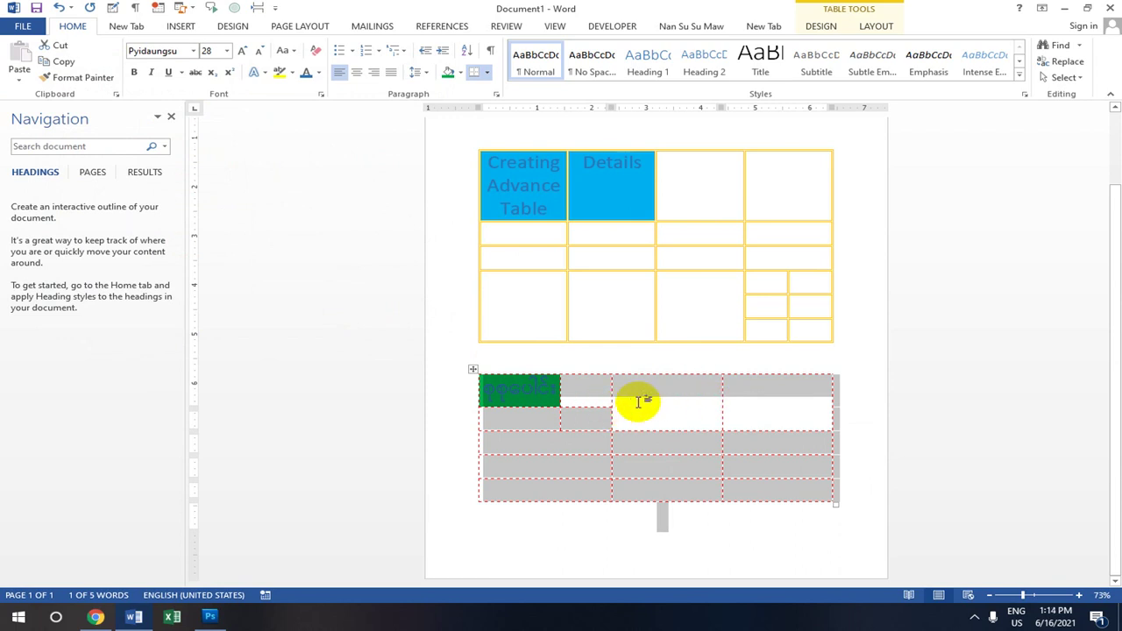
pyautogui.click(667, 390)
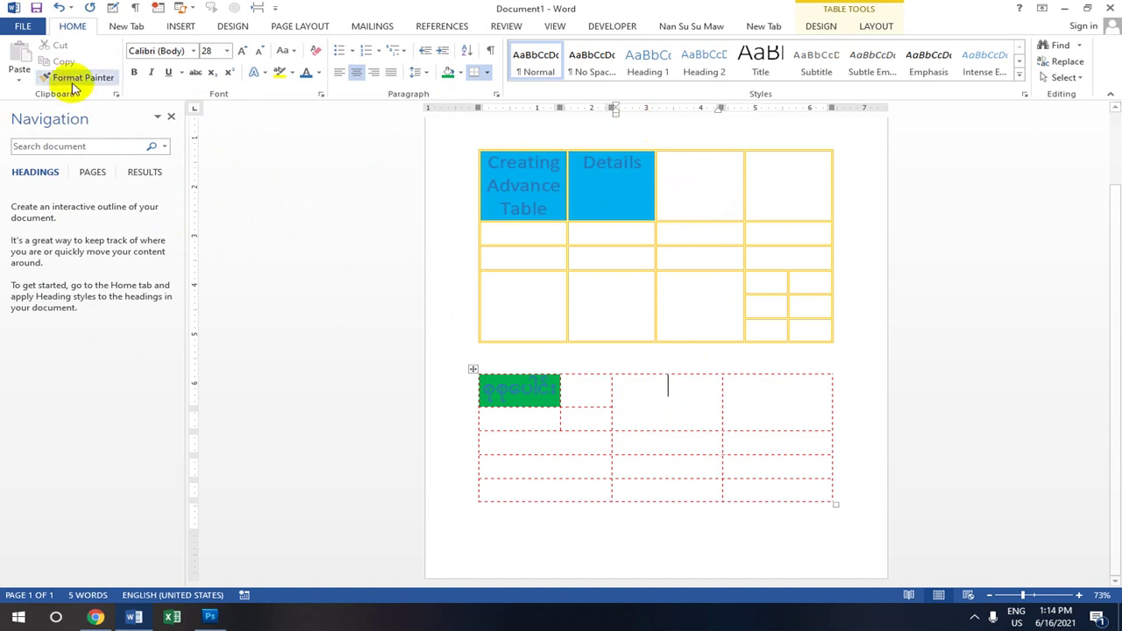
# Insert a page break before the second table and place the cursor below that table on page 2
pyautogui.click(178, 26)
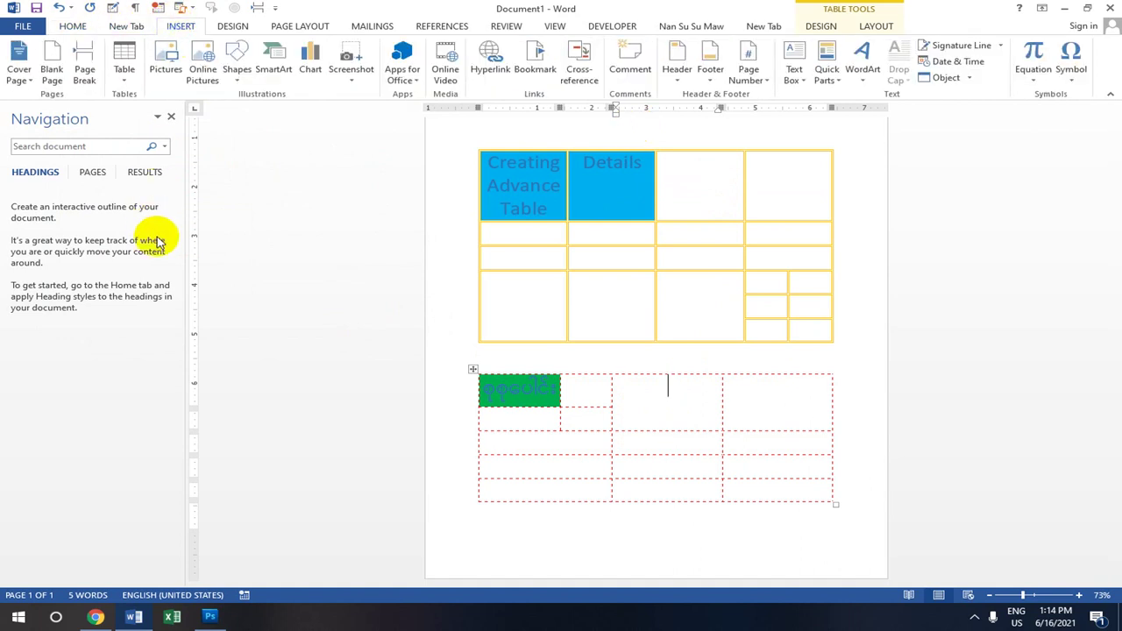
pyautogui.hotkey('ctrl', 'Return')
pyautogui.scroll(-5, 617, 331)
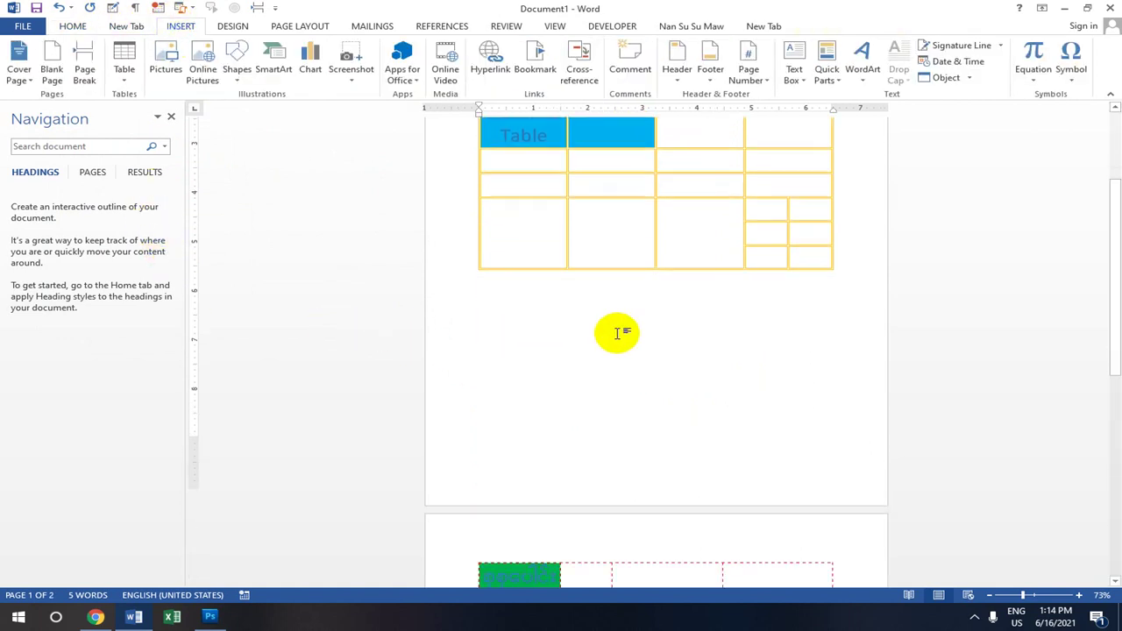
pyautogui.scroll(-3, 610, 358)
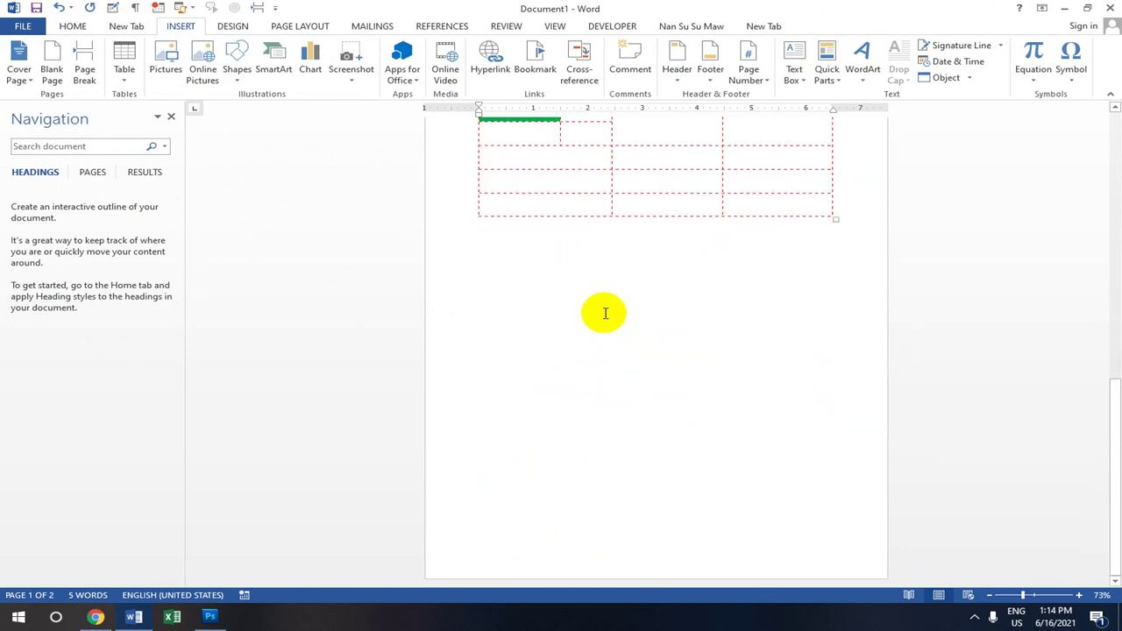
pyautogui.scroll(3, 581, 287)
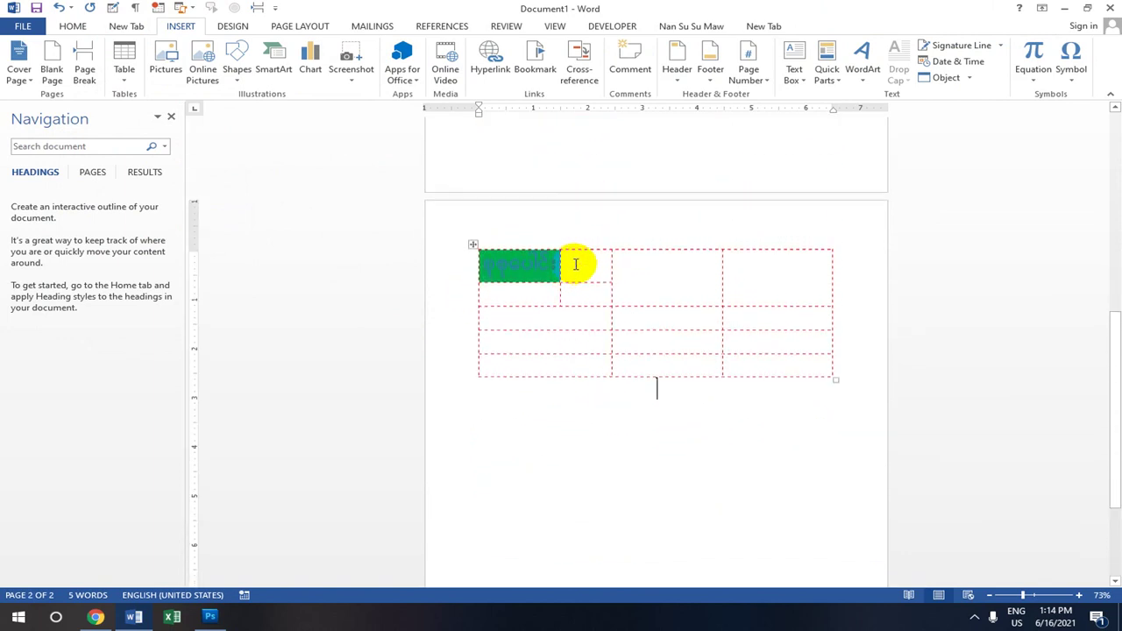
pyautogui.scroll(-3, 576, 289)
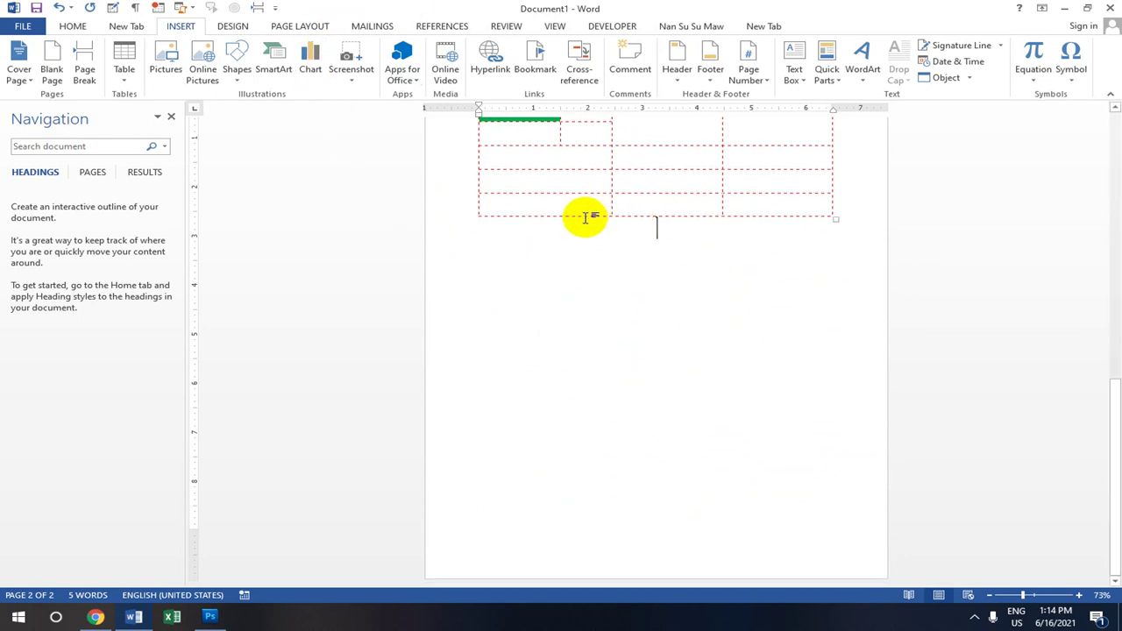
pyautogui.scroll(1, 587, 221)
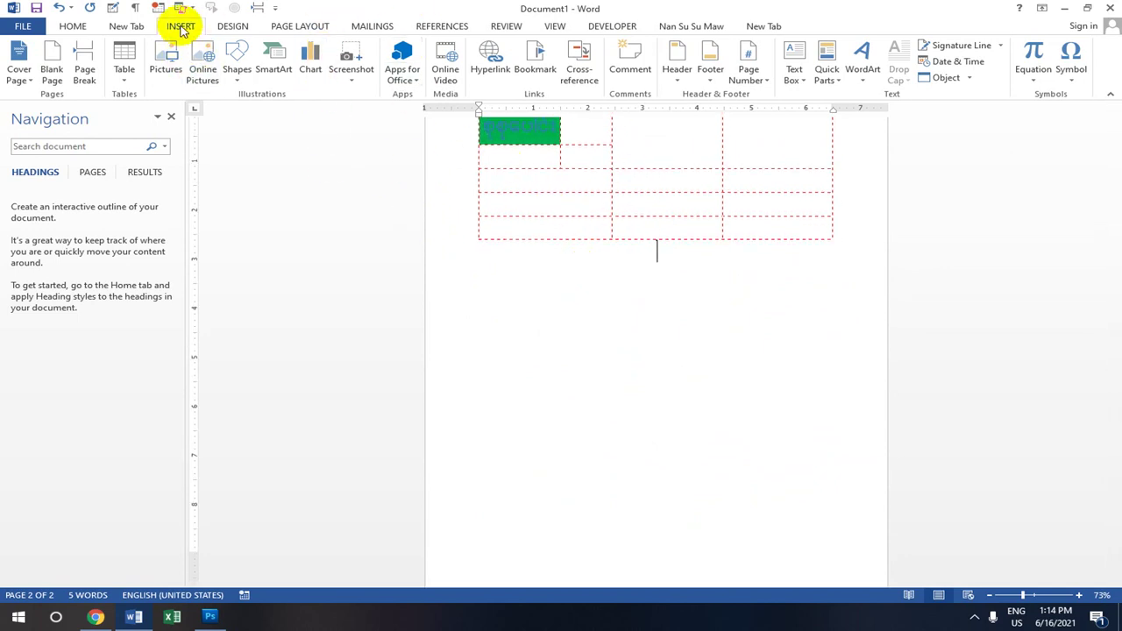
# Use Draw Table to add a full-width row beneath the second table and divide it in line with the three existing columns
pyautogui.click(126, 79)
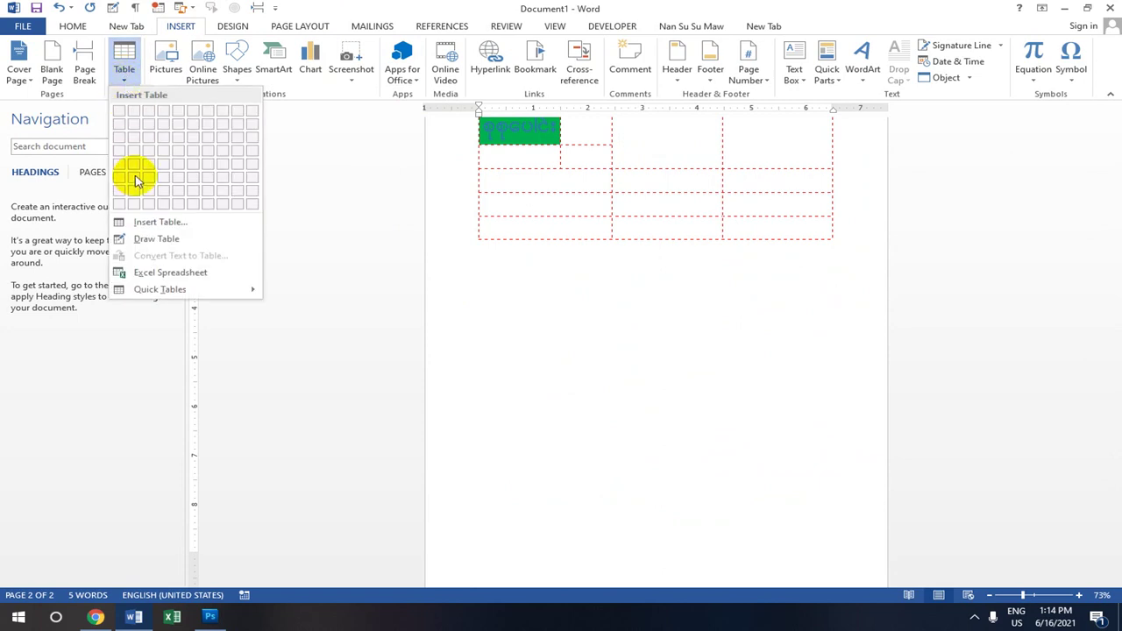
pyautogui.click(156, 240)
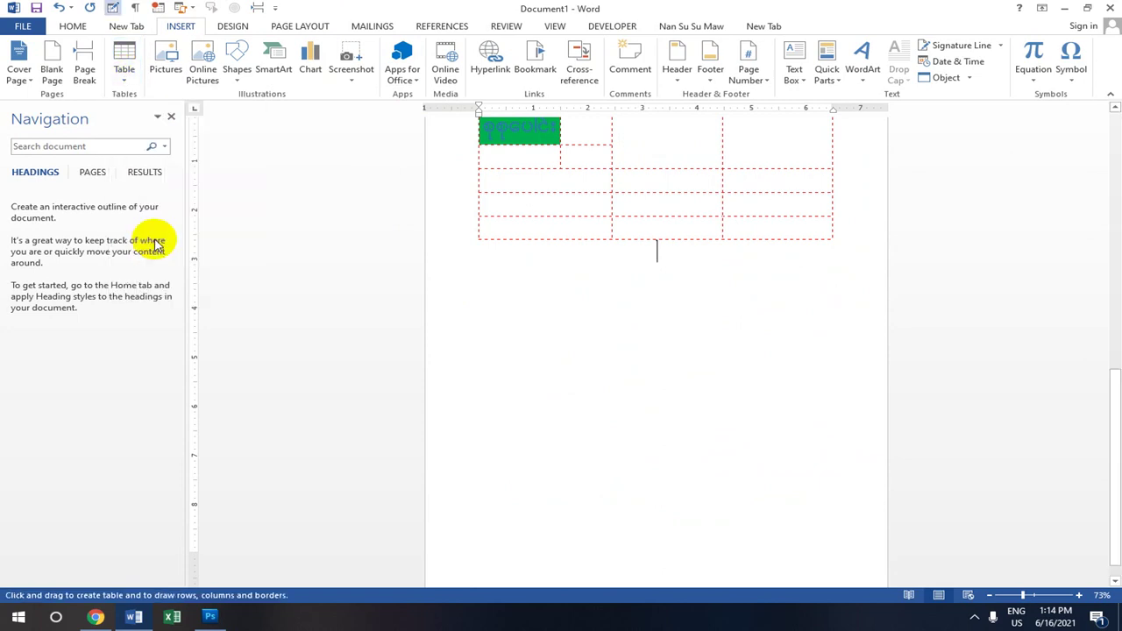
pyautogui.click(478, 239)
pyautogui.moveTo(479, 238)
pyautogui.mouseDown()
pyautogui.moveTo(479, 263)
pyautogui.moveTo(834, 259)
pyautogui.mouseUp()
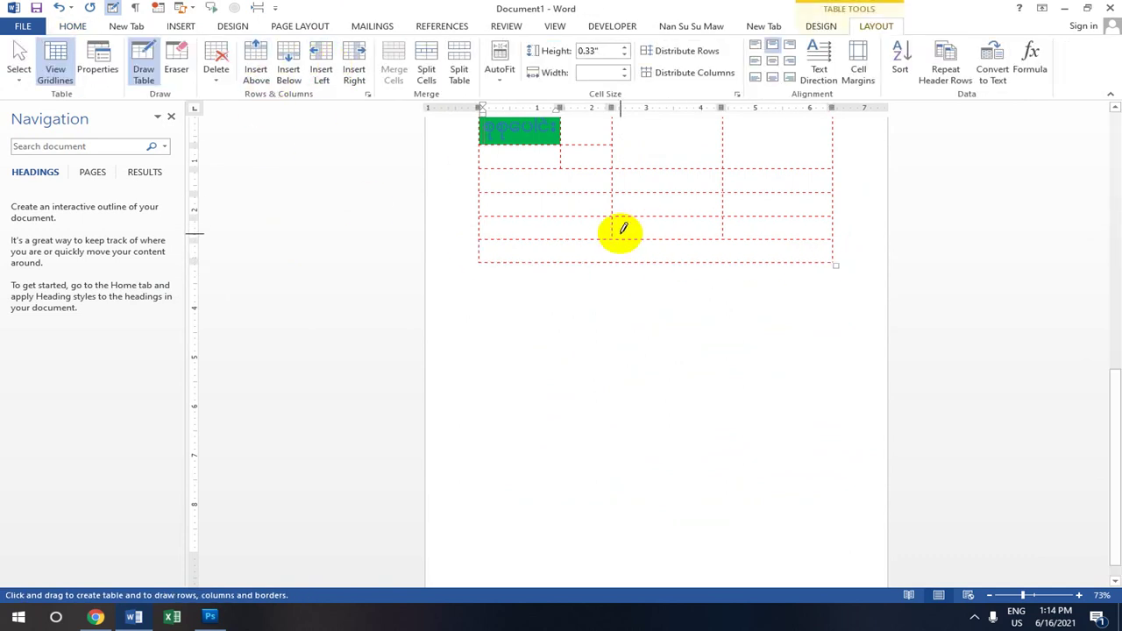
pyautogui.moveTo(612, 241); pyautogui.dragTo(612, 261)
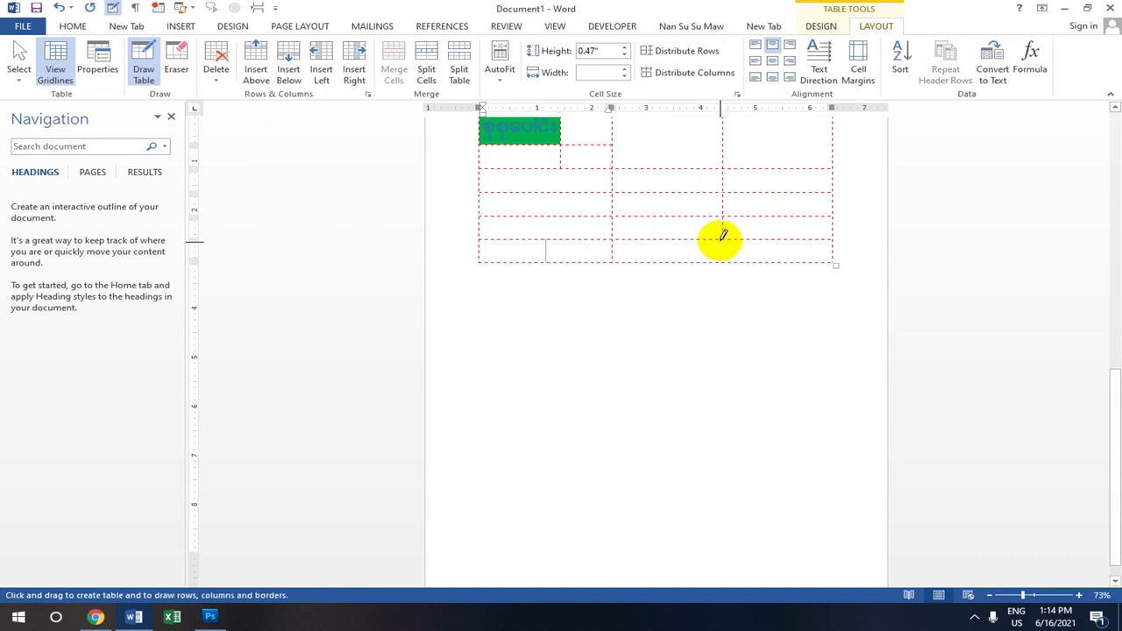
pyautogui.moveTo(726, 236); pyautogui.dragTo(722, 262)
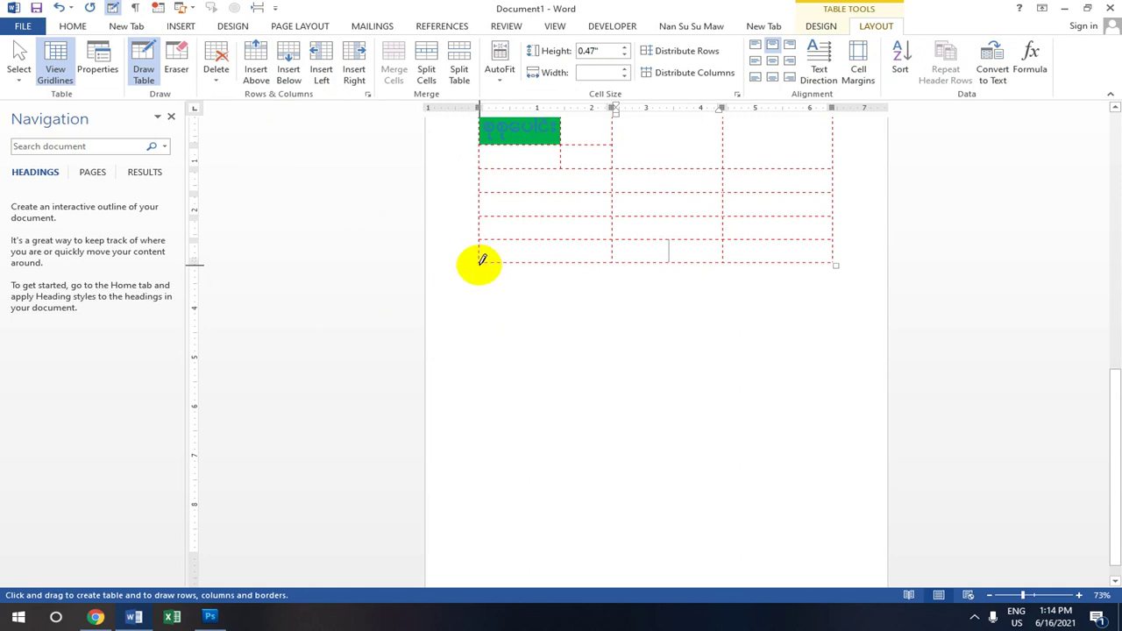
# Draw another full-width row under the table with matching column dividers, plus a shorter row beneath the second and third columns
pyautogui.moveTo(481, 257)
pyautogui.mouseDown()
pyautogui.moveTo(483, 281)
pyautogui.moveTo(771, 289)
pyautogui.moveTo(751, 292)
pyautogui.moveTo(749, 281)
pyautogui.moveTo(837, 271)
pyautogui.moveTo(830, 282)
pyautogui.mouseUp()
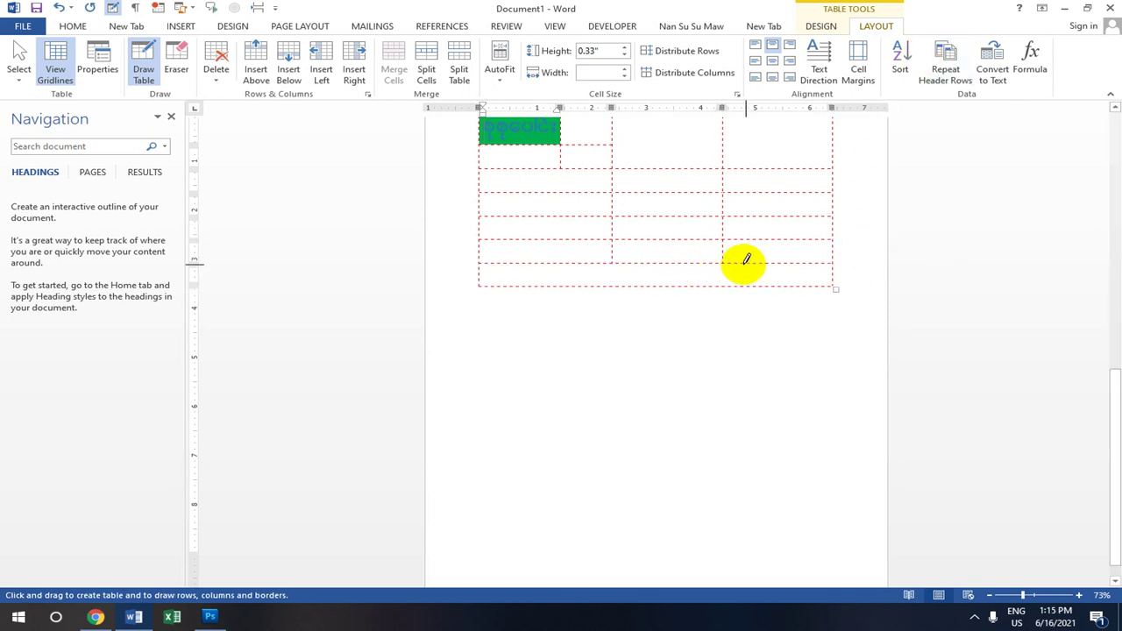
pyautogui.moveTo(726, 259); pyautogui.dragTo(725, 288)
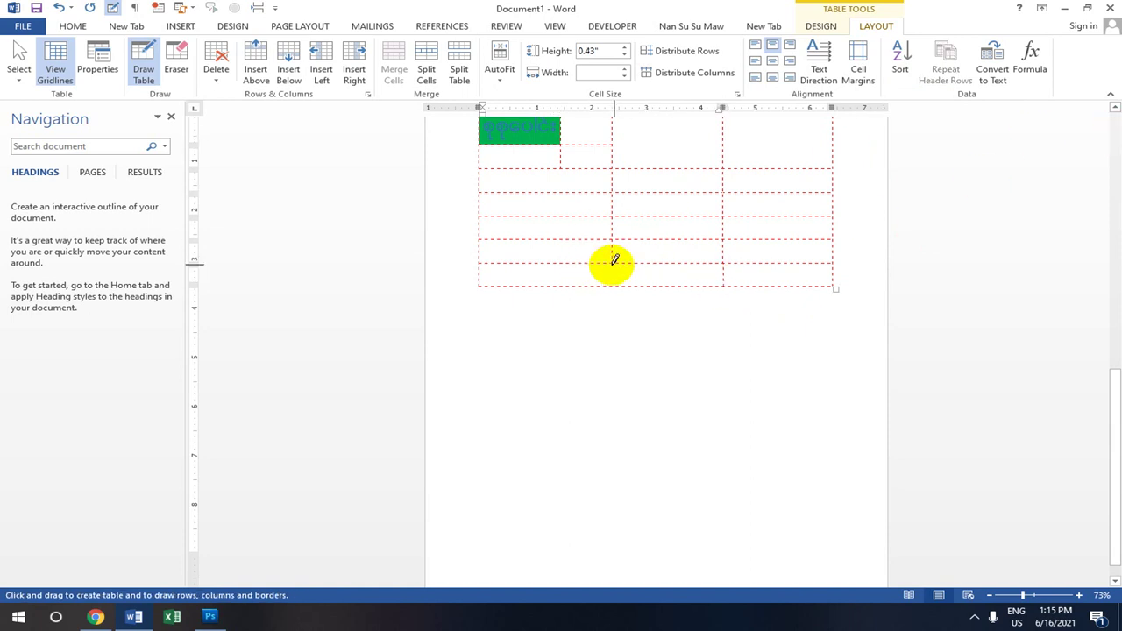
pyautogui.moveTo(615, 259)
pyautogui.mouseDown()
pyautogui.moveTo(615, 286)
pyautogui.moveTo(637, 306)
pyautogui.moveTo(834, 305)
pyautogui.mouseUp()
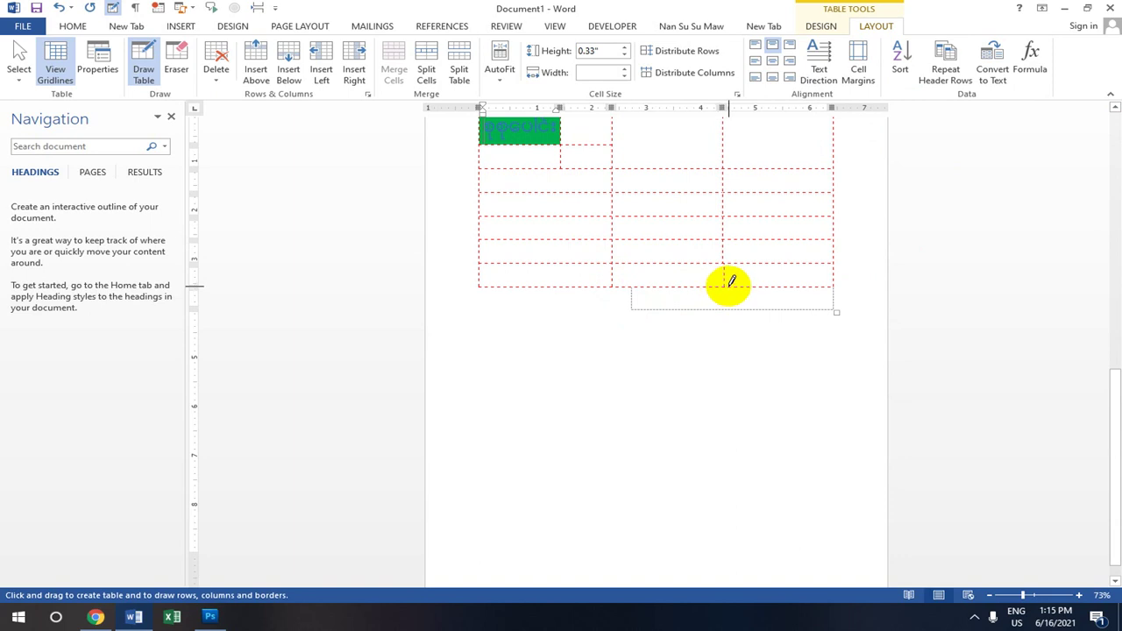
# Divide the short bottom row at the last column line and redraw its left, bottom and right edges with the red dashed border
pyautogui.moveTo(727, 281); pyautogui.dragTo(727, 314)
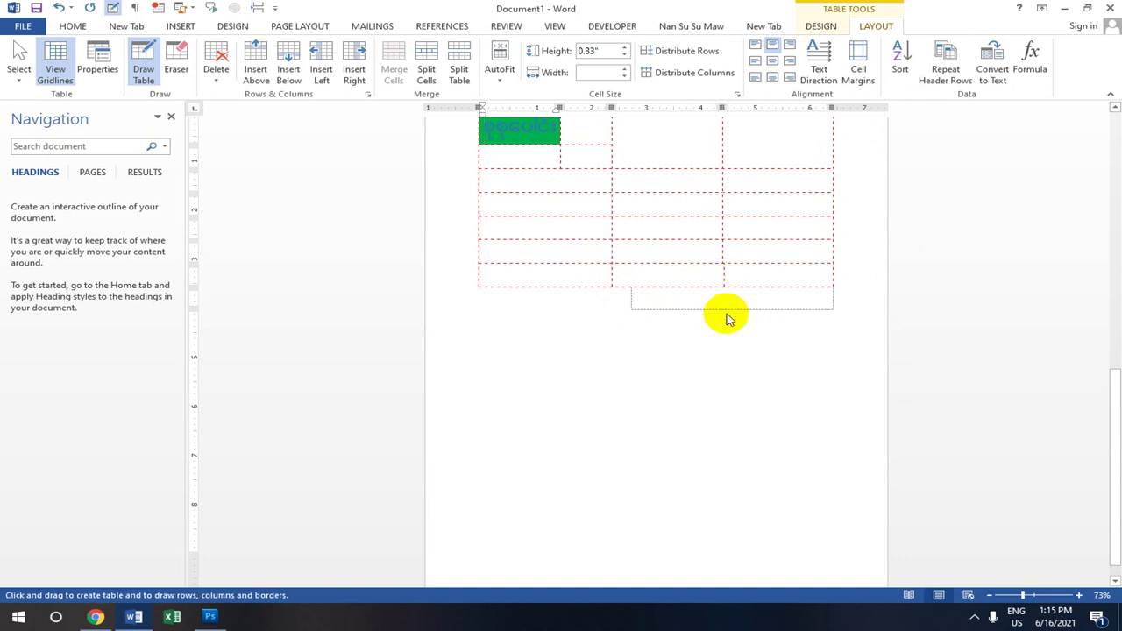
pyautogui.scroll(-1, 720, 305)
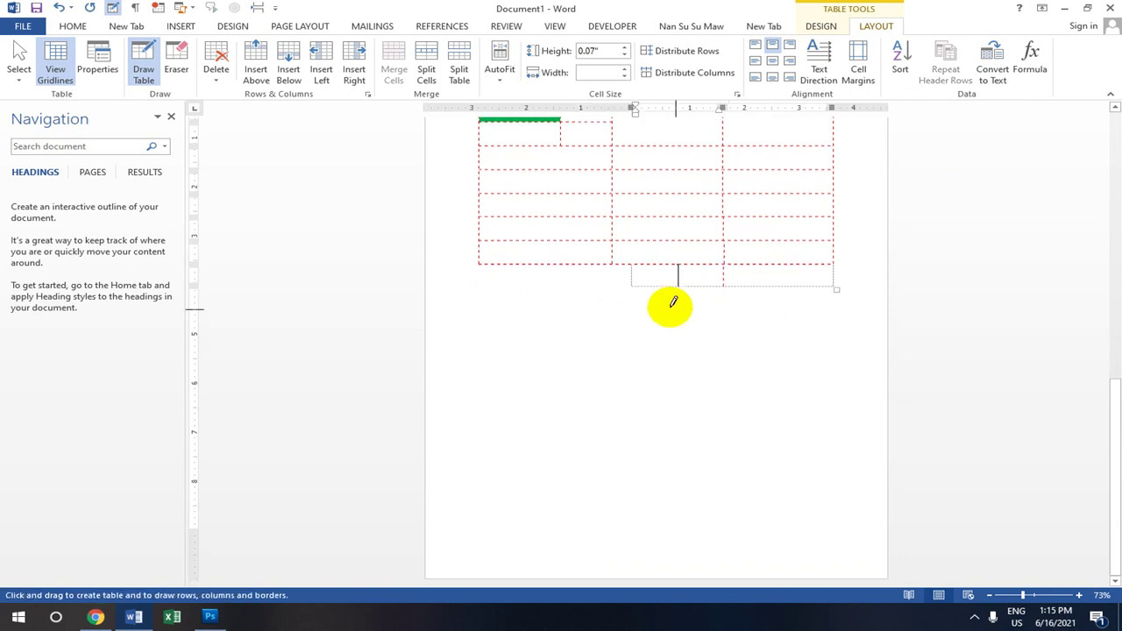
pyautogui.click(632, 275)
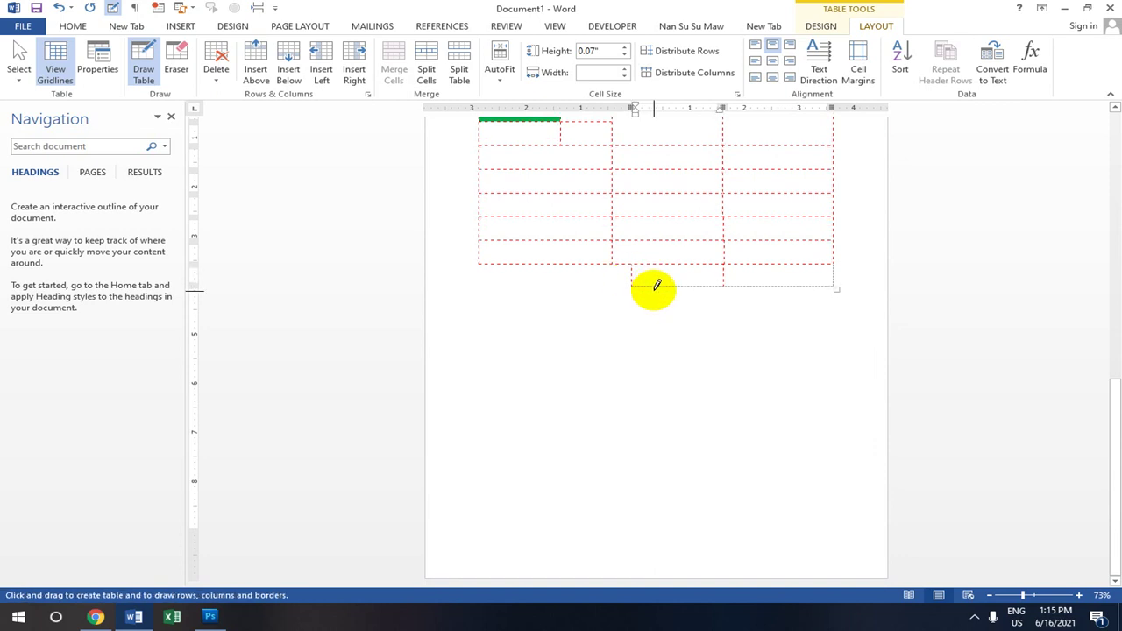
pyautogui.click(702, 285)
pyautogui.click(753, 284)
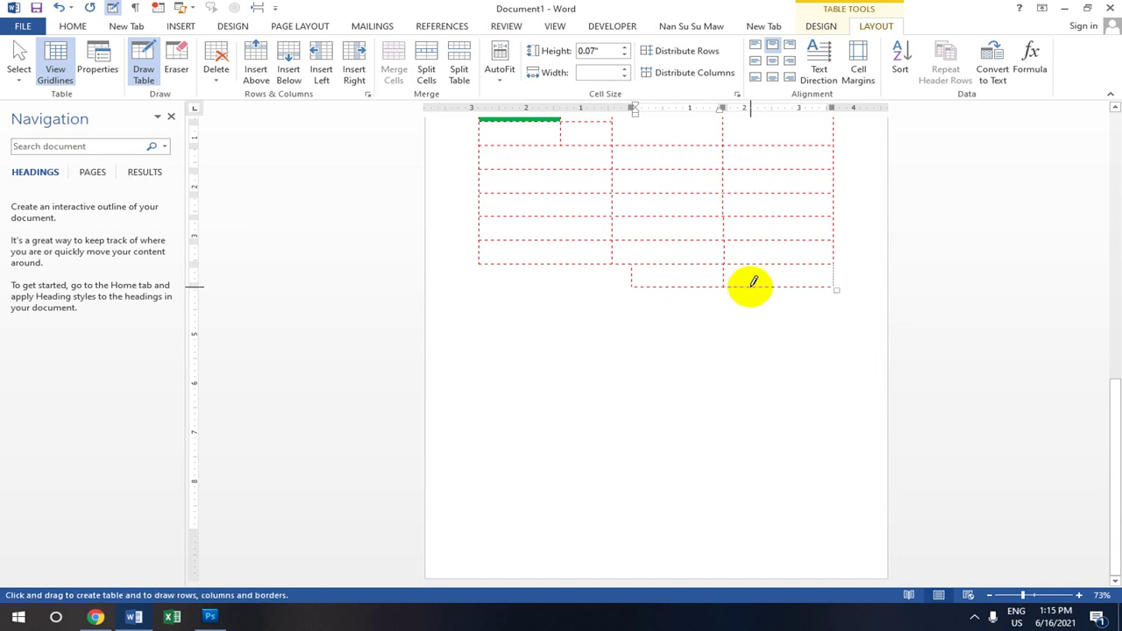
pyautogui.scroll(4, 750, 283)
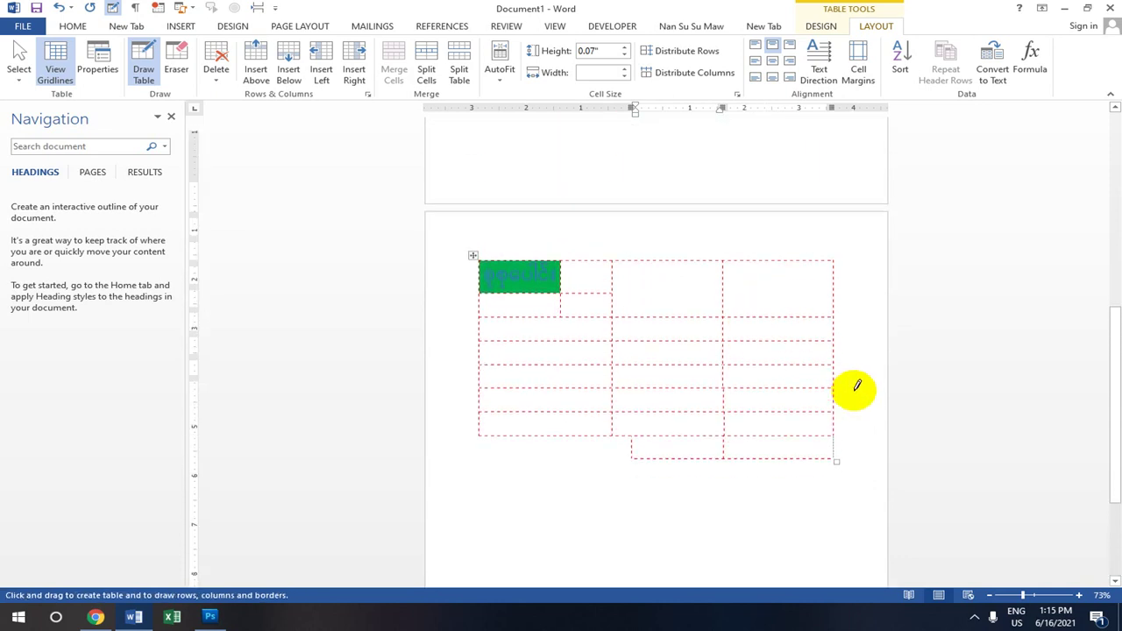
pyautogui.scroll(-2, 829, 339)
pyautogui.click(833, 367)
pyautogui.scroll(-1, 693, 328)
pyautogui.scroll(-2, 690, 328)
pyautogui.scroll(3, 685, 315)
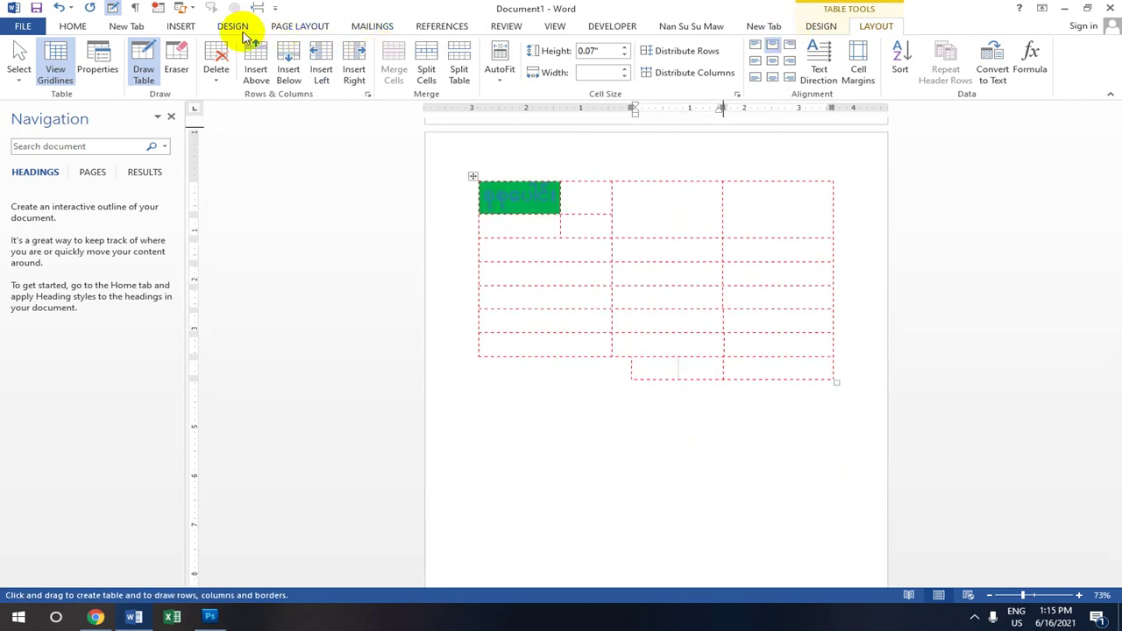
# Remove the short bottom row beneath the second table with the Eraser
pyautogui.click(175, 58)
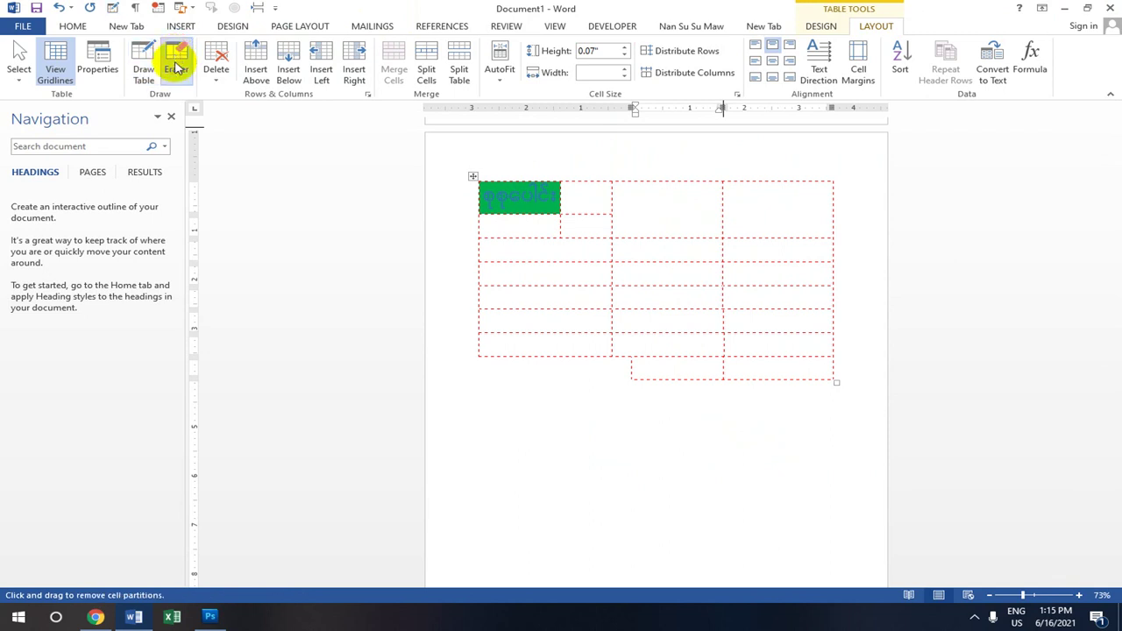
pyautogui.scroll(2, 647, 351)
pyautogui.scroll(-3, 648, 350)
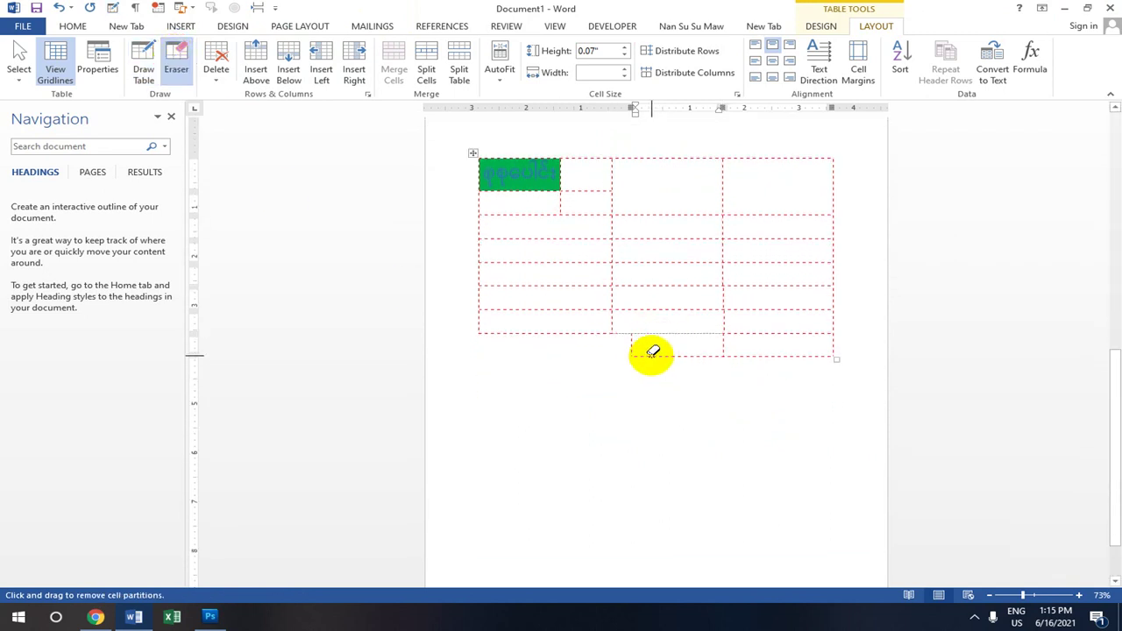
pyautogui.moveTo(652, 354)
pyautogui.mouseDown()
pyautogui.moveTo(636, 342)
pyautogui.moveTo(746, 329)
pyautogui.moveTo(756, 341)
pyautogui.mouseUp()
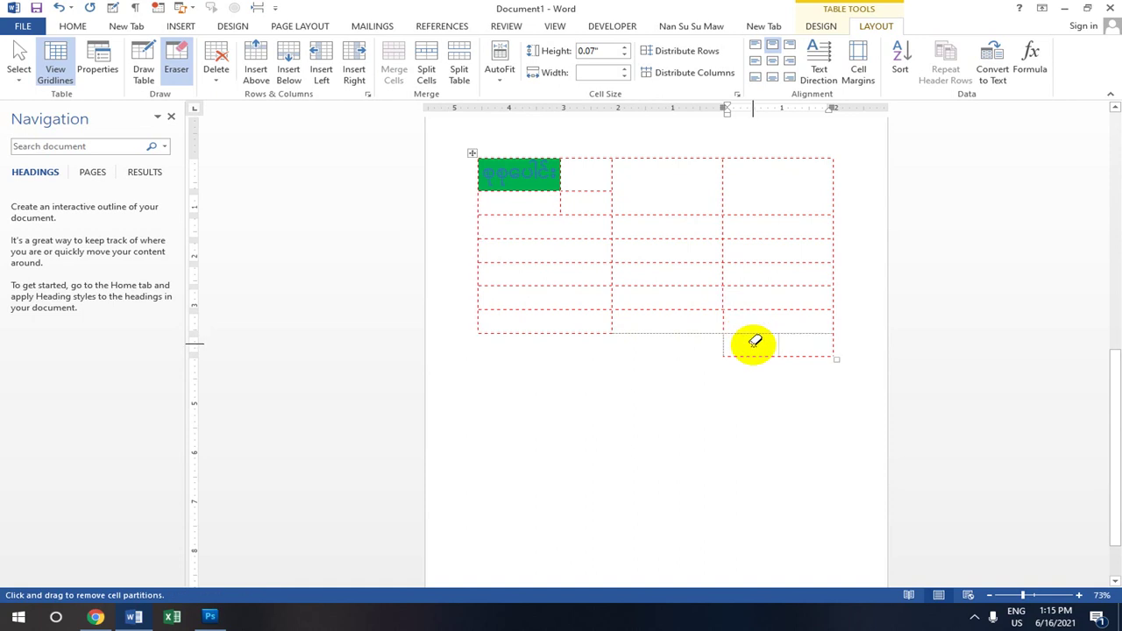
pyautogui.click(756, 352)
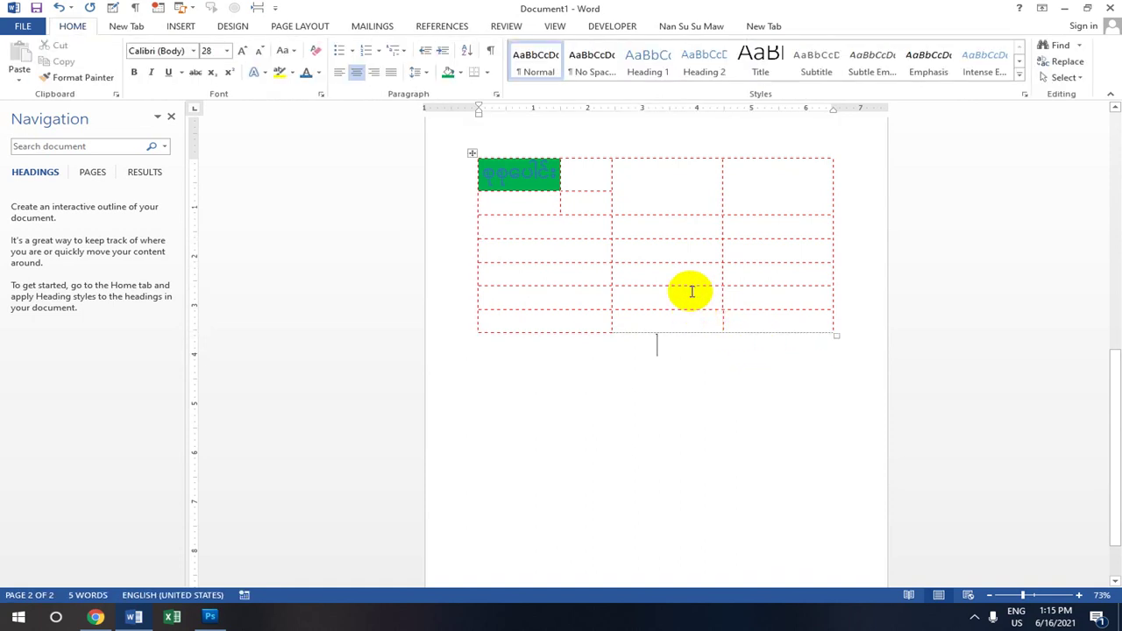
pyautogui.scroll(-1, 692, 291)
pyautogui.scroll(1, 687, 275)
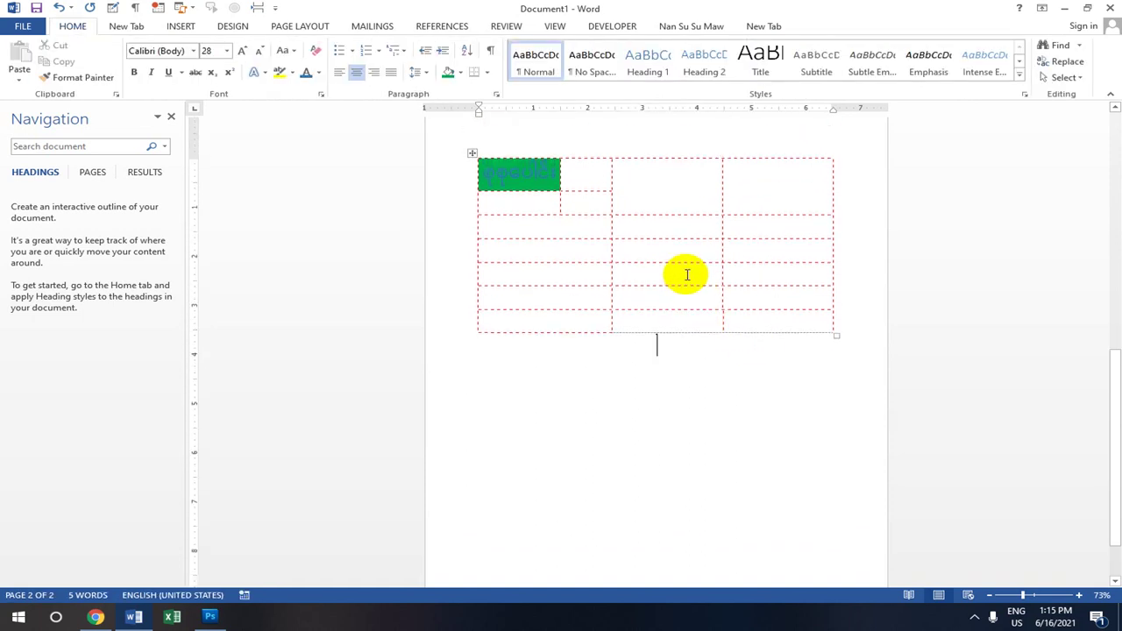
pyautogui.scroll(-2, 685, 216)
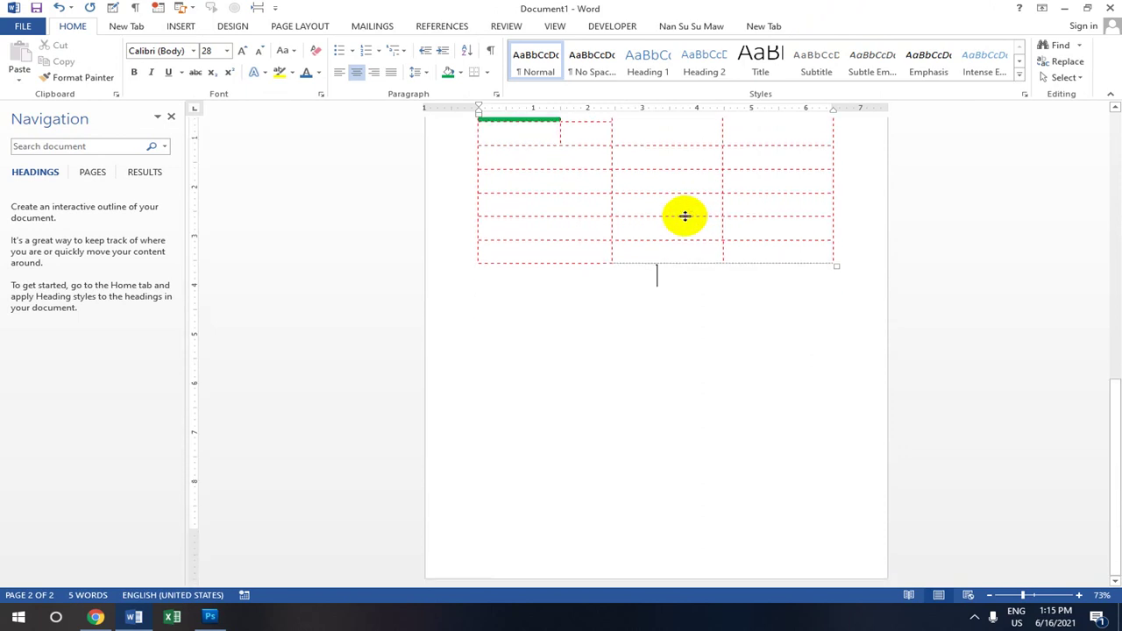
pyautogui.scroll(2, 681, 208)
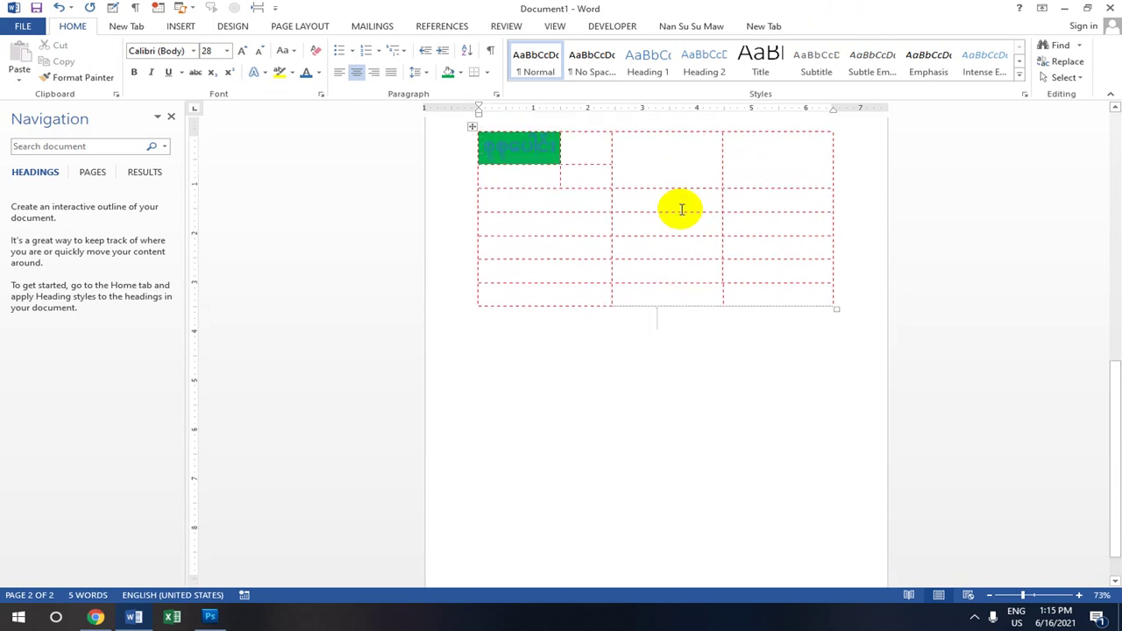
pyautogui.scroll(-2, 681, 208)
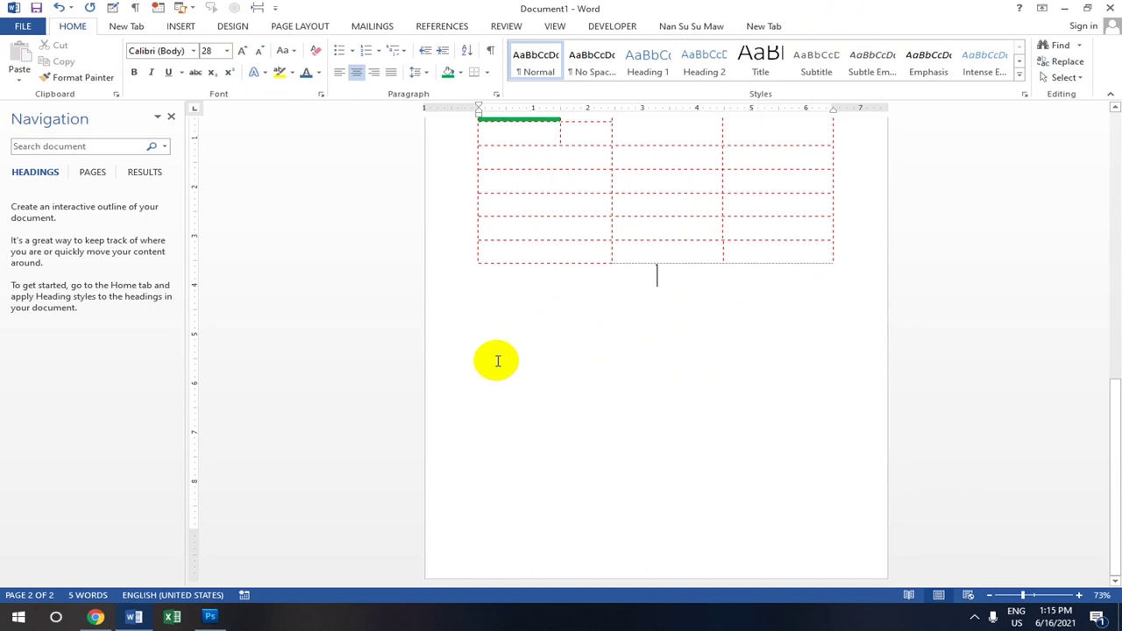
# Browse the built-in Quick Tables and insert the Matrix table directly below the red dashed table
pyautogui.click(175, 26)
pyautogui.click(126, 86)
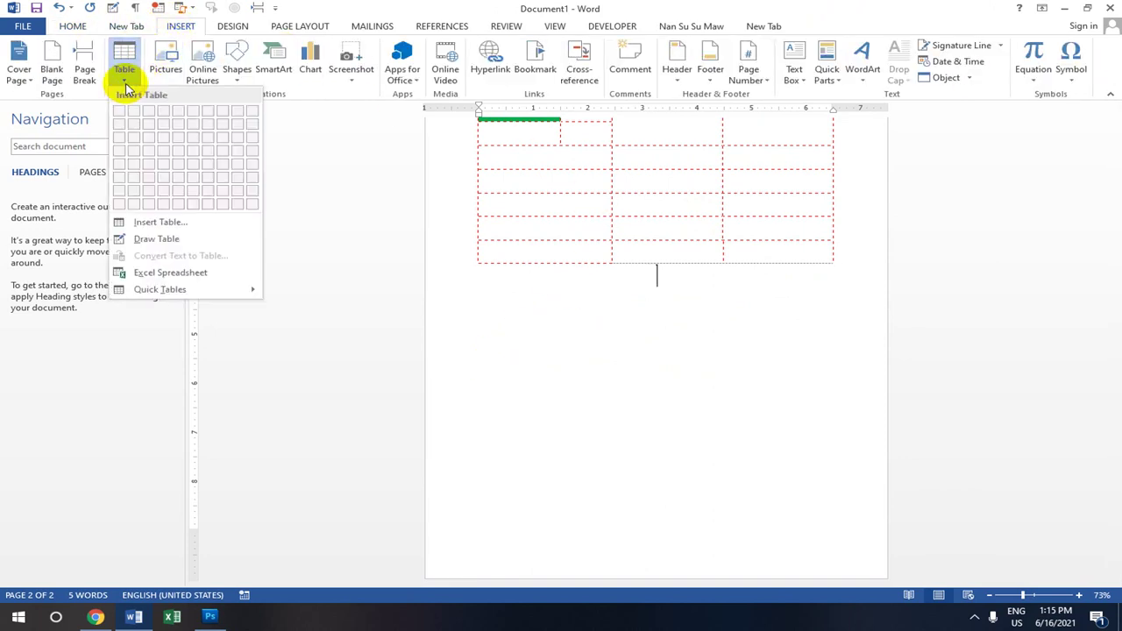
pyautogui.moveTo(170, 290)
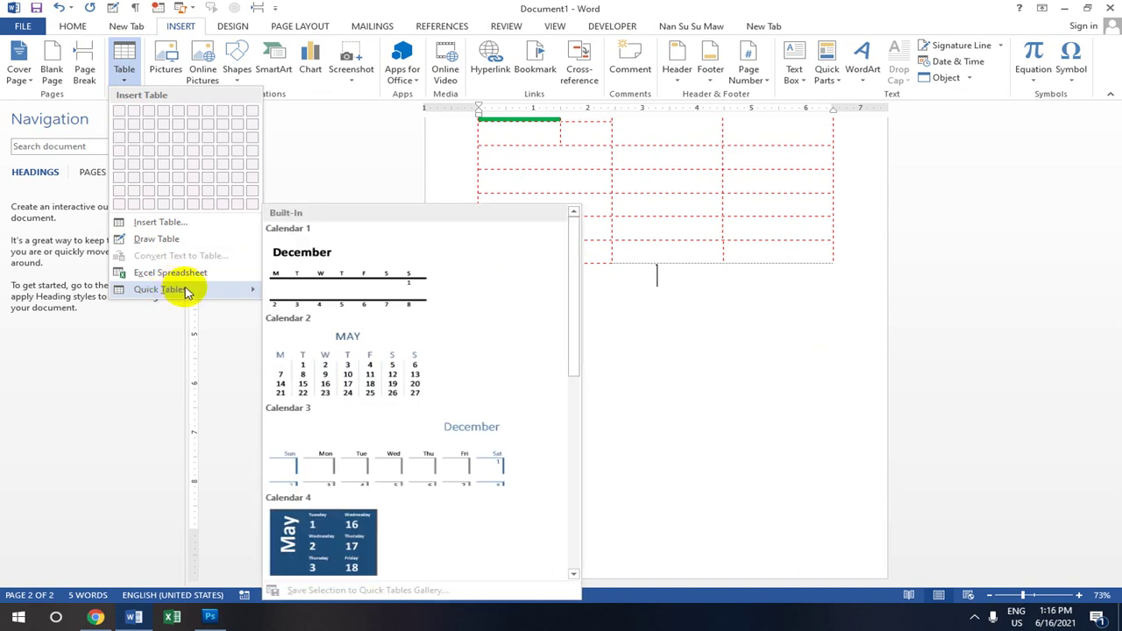
pyautogui.moveTo(213, 290)
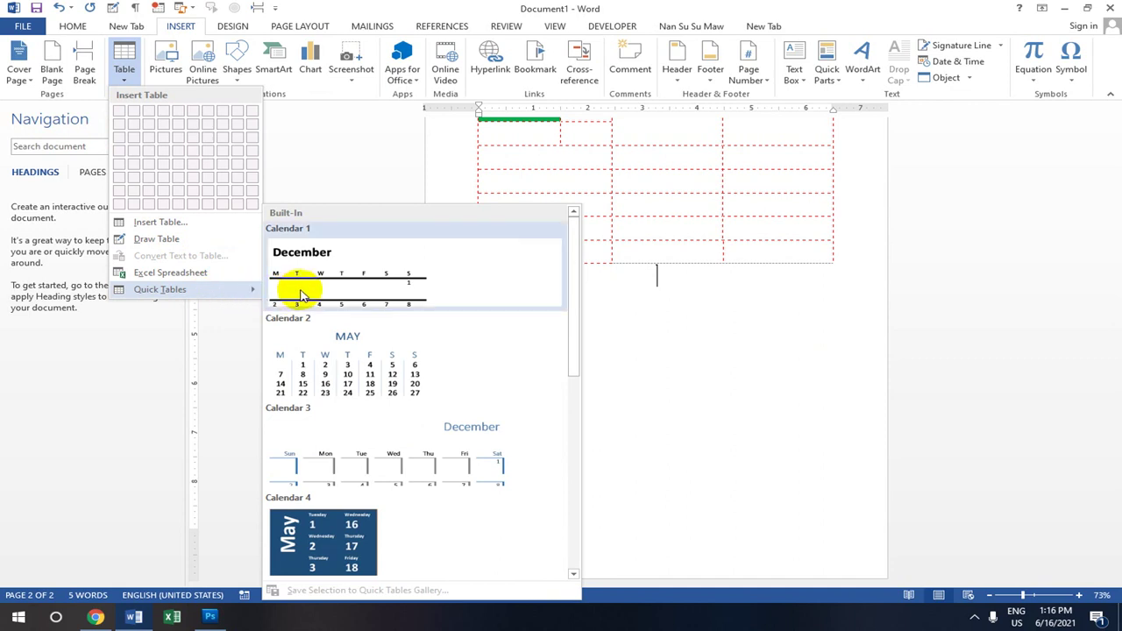
pyautogui.scroll(-5, 311, 275)
pyautogui.scroll(5, 321, 296)
pyautogui.scroll(-5, 324, 298)
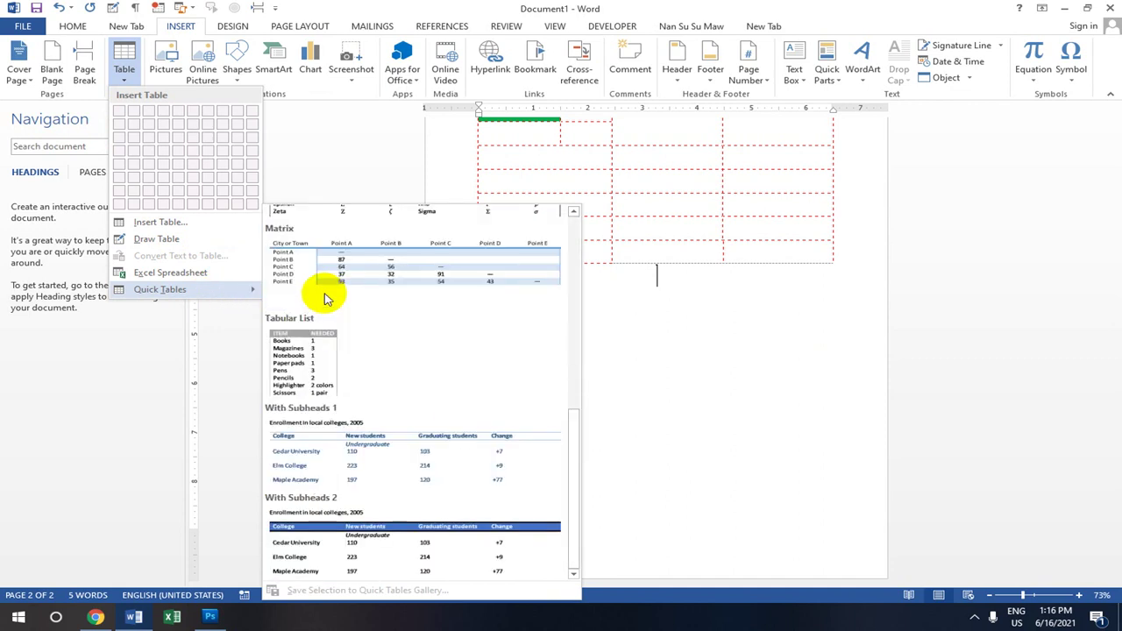
pyautogui.scroll(5, 323, 296)
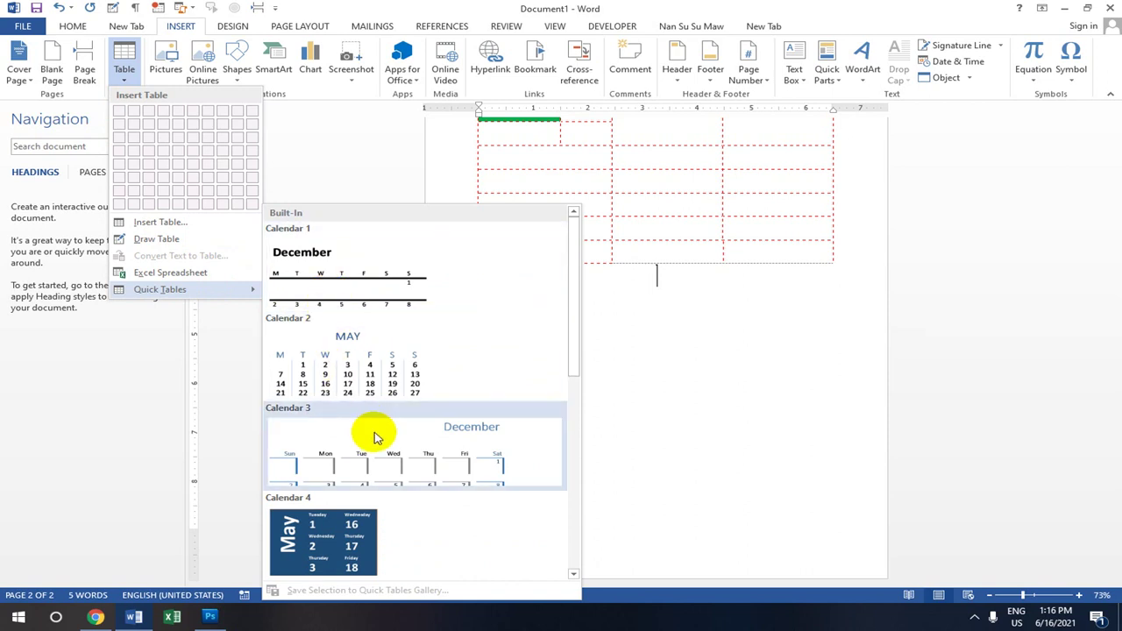
pyautogui.scroll(-5, 376, 439)
pyautogui.scroll(3, 377, 439)
pyautogui.scroll(3, 381, 355)
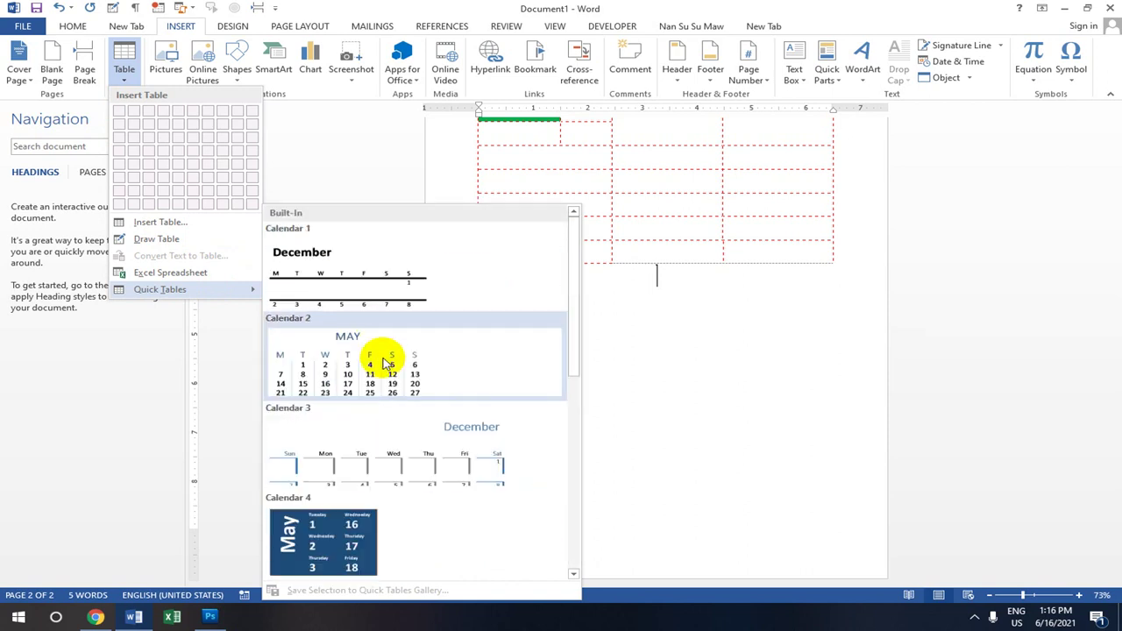
pyautogui.scroll(-4, 392, 364)
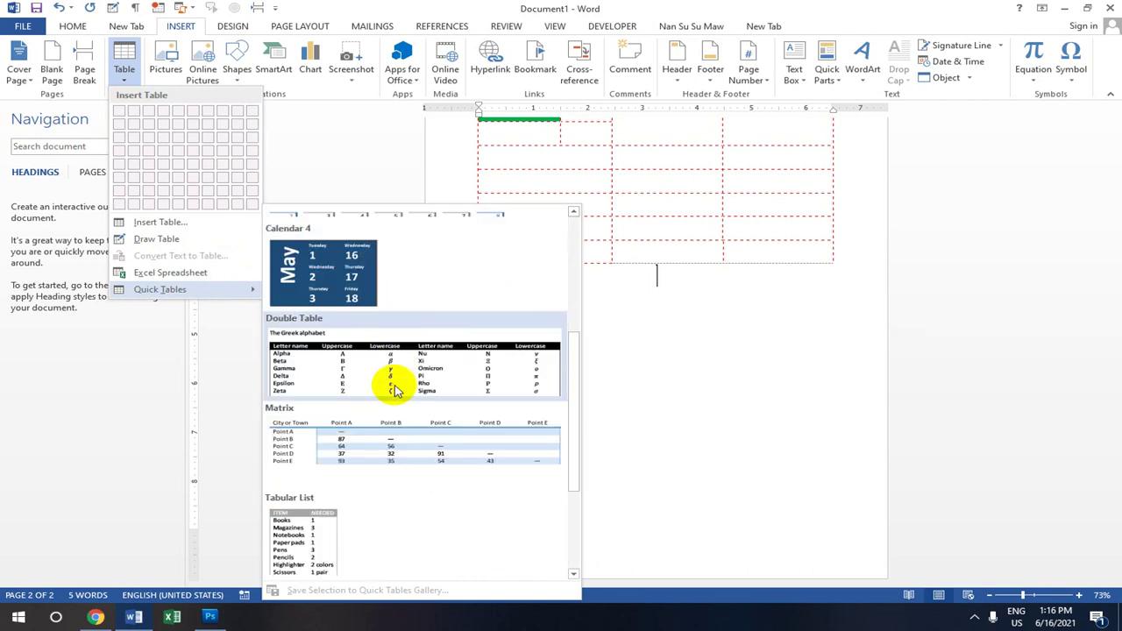
pyautogui.click(392, 450)
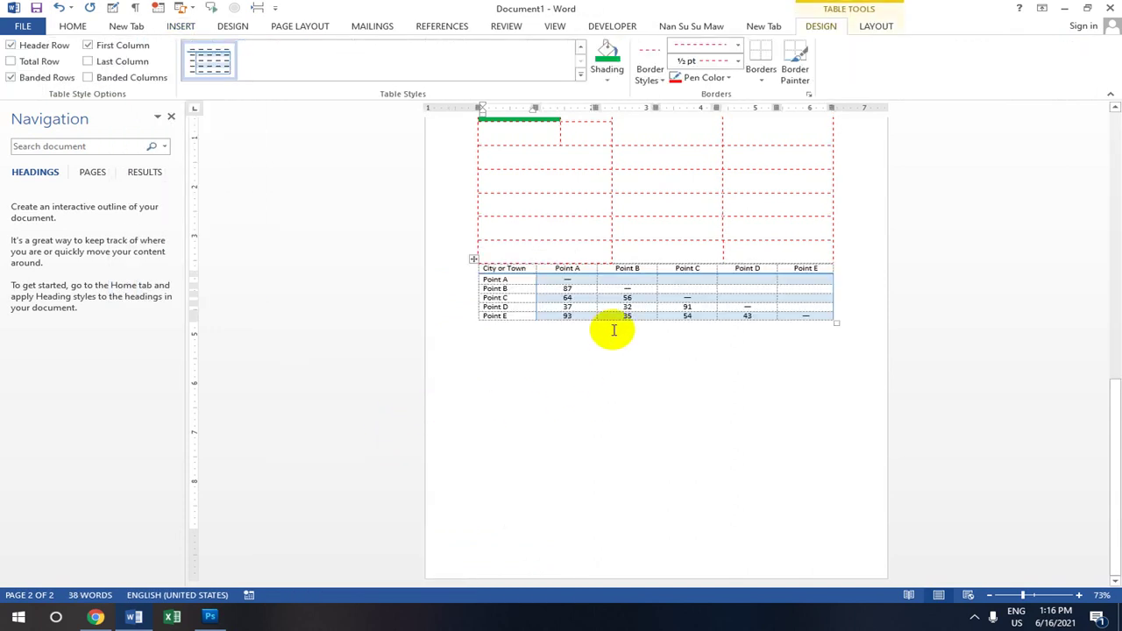
# Select the whole Matrix table with the paragraph below it and shade it with the standard purple
pyautogui.scroll(2, 573, 291)
pyautogui.scroll(-1, 558, 399)
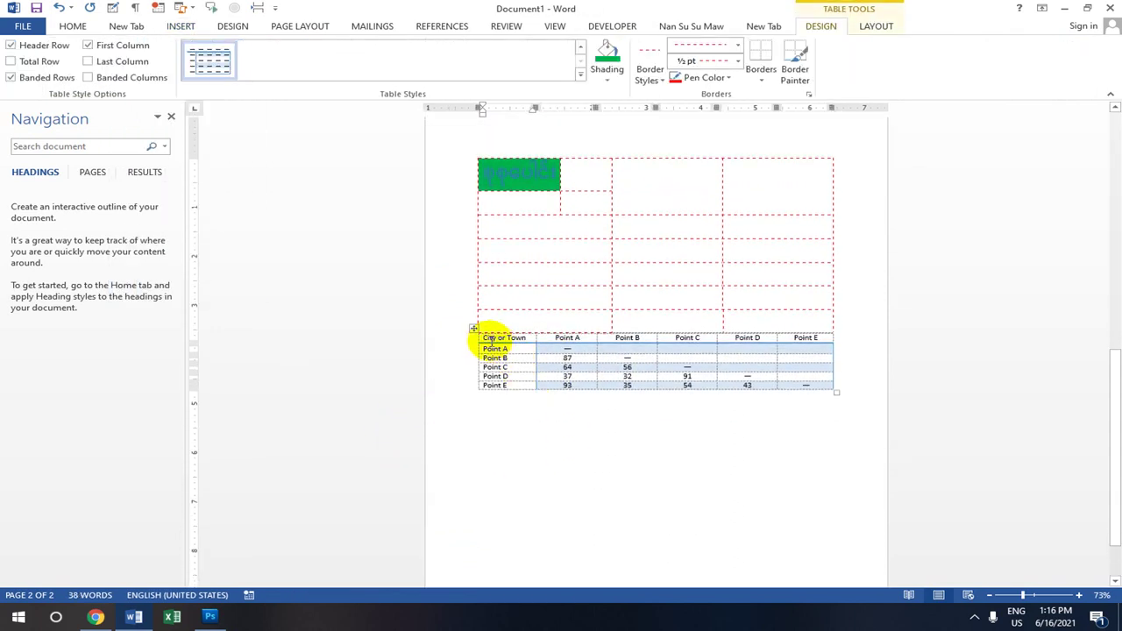
pyautogui.moveTo(487, 339); pyautogui.dragTo(742, 409)
pyautogui.click(73, 25)
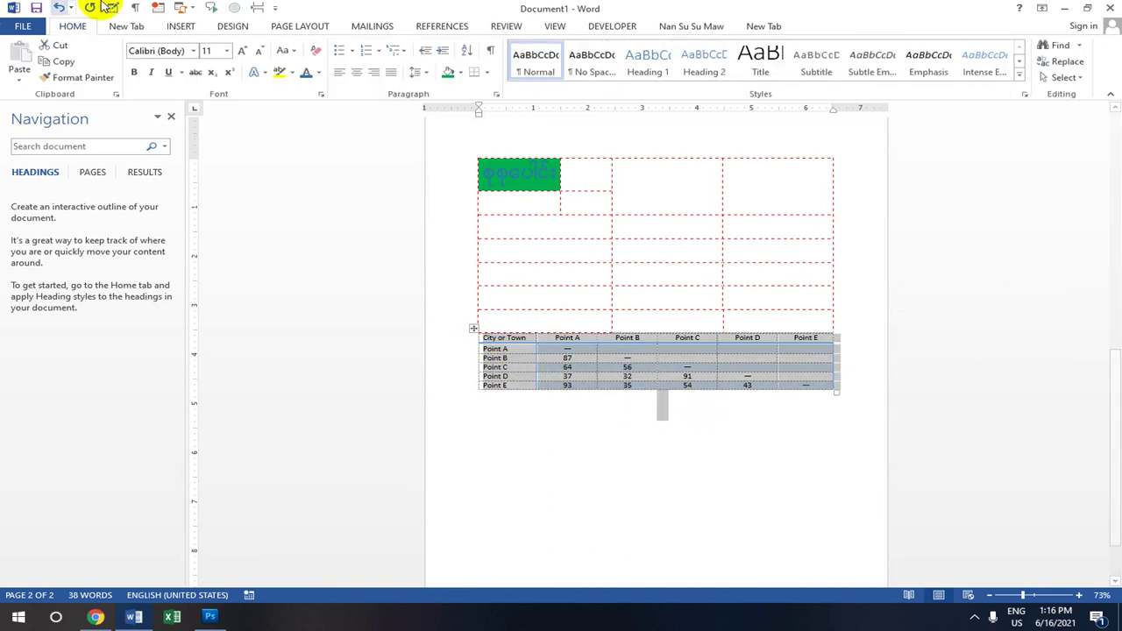
pyautogui.click(462, 73)
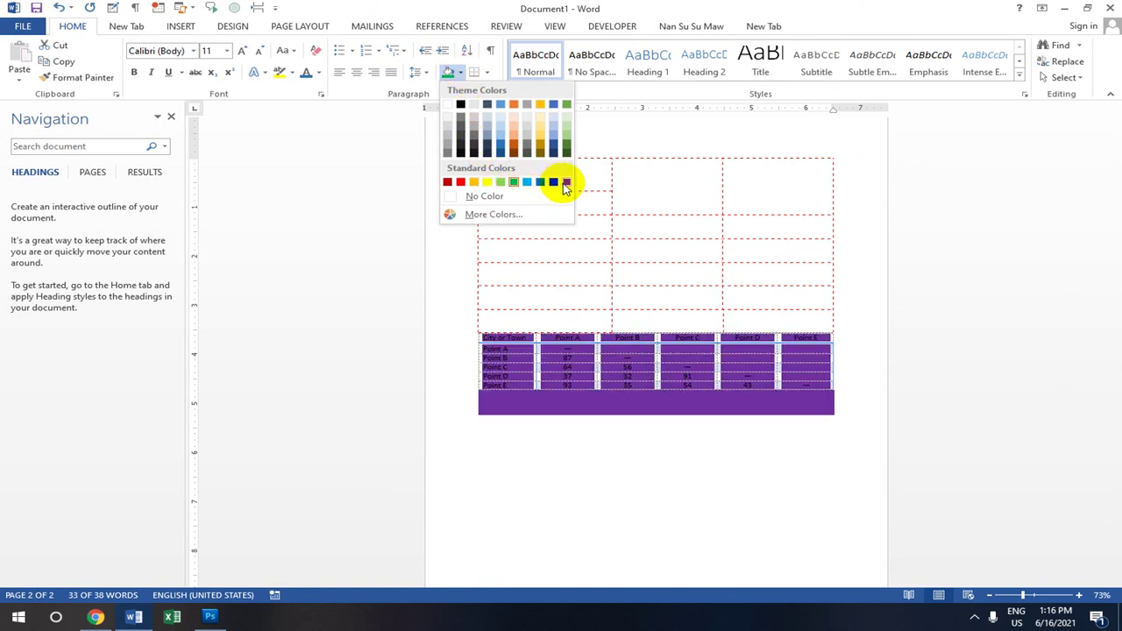
pyautogui.click(567, 183)
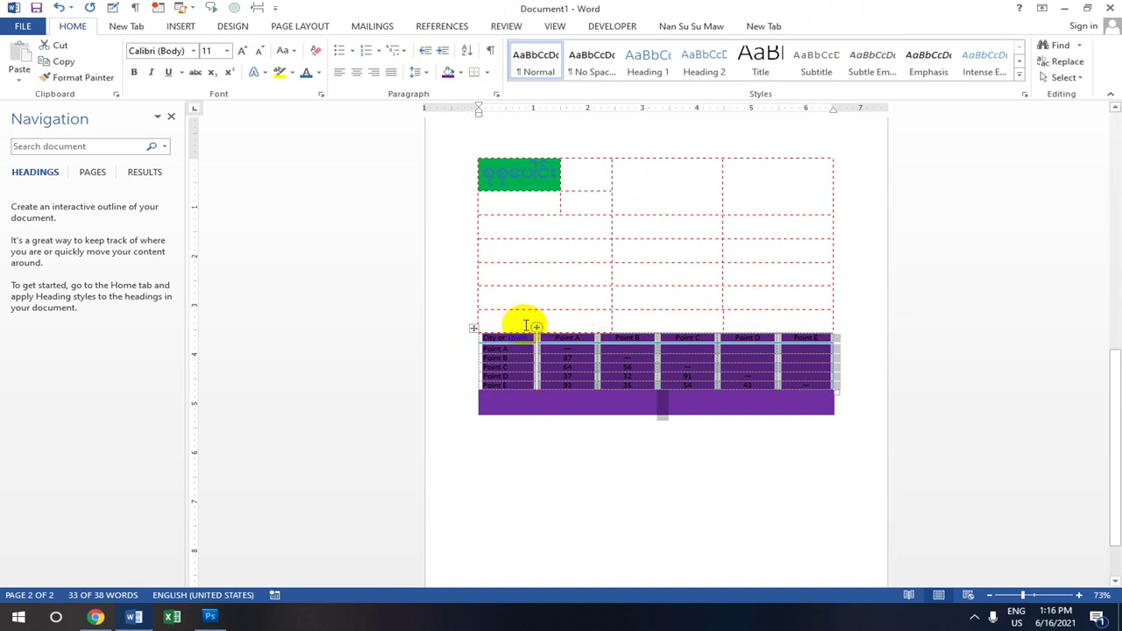
pyautogui.scroll(10, 517, 254)
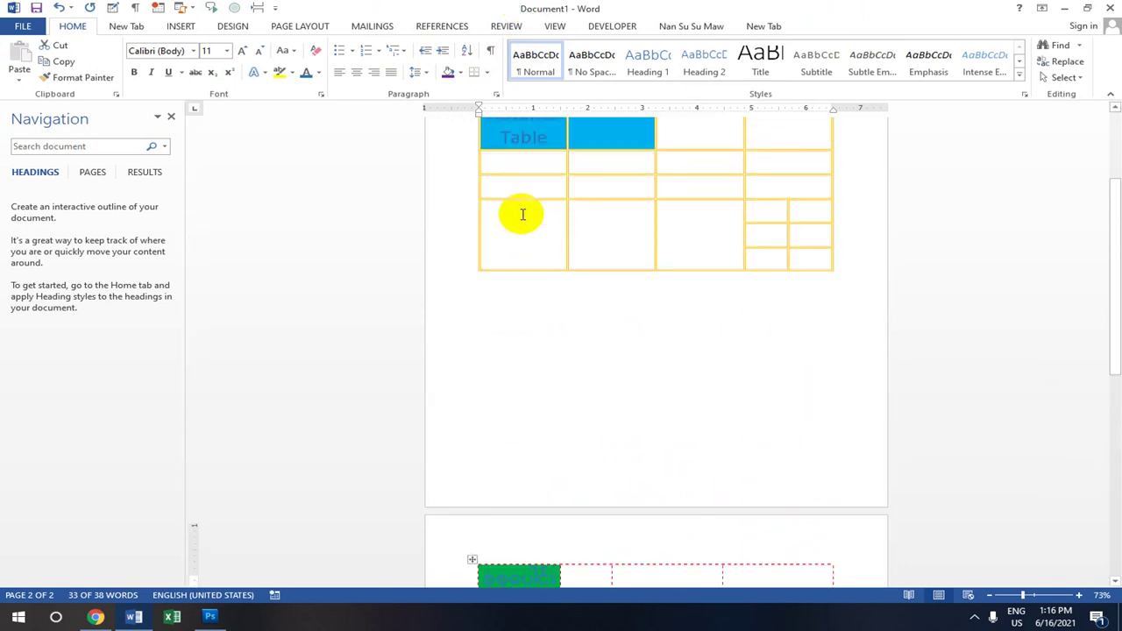
# Shade the large third cell in the first table's bottom row with the standard green
pyautogui.scroll(4, 523, 215)
pyautogui.scroll(-3, 552, 295)
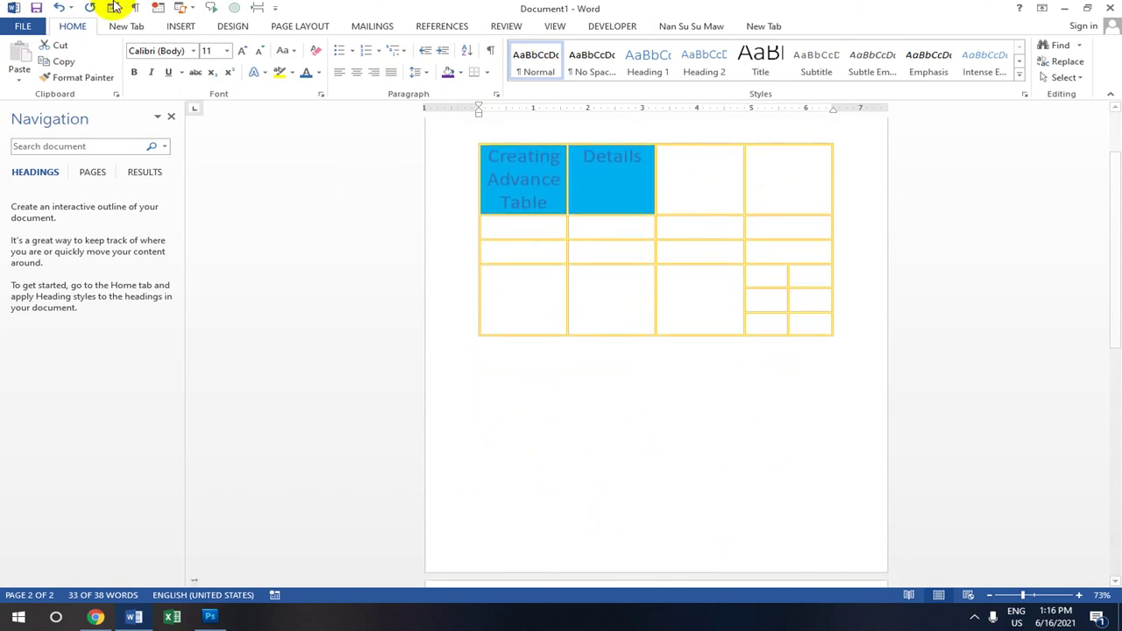
pyautogui.click(591, 289)
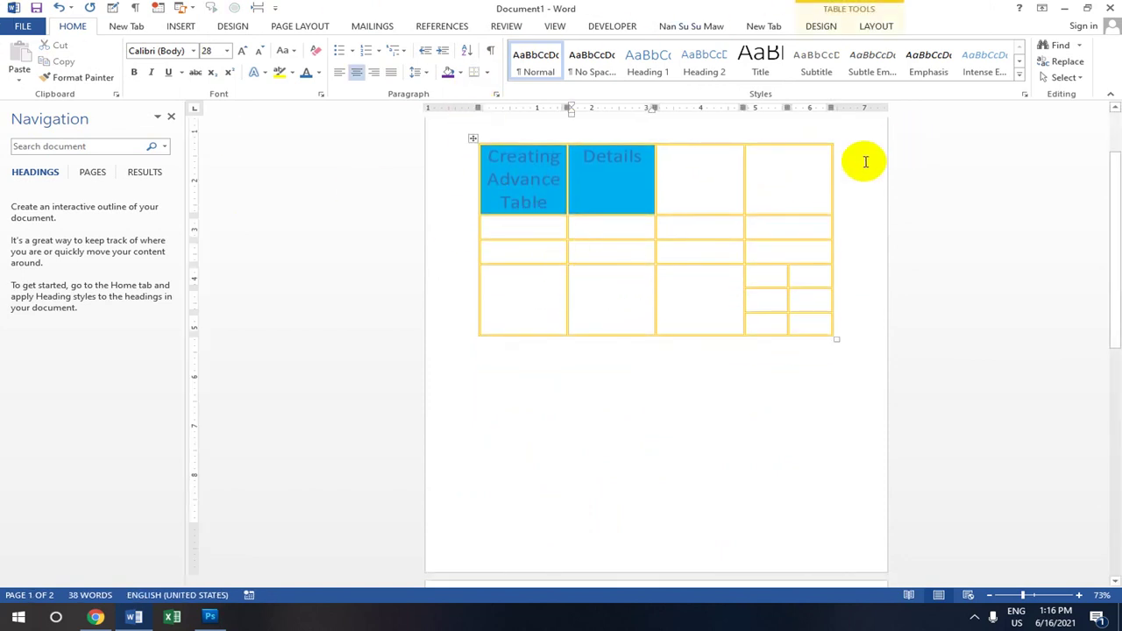
pyautogui.click(704, 299)
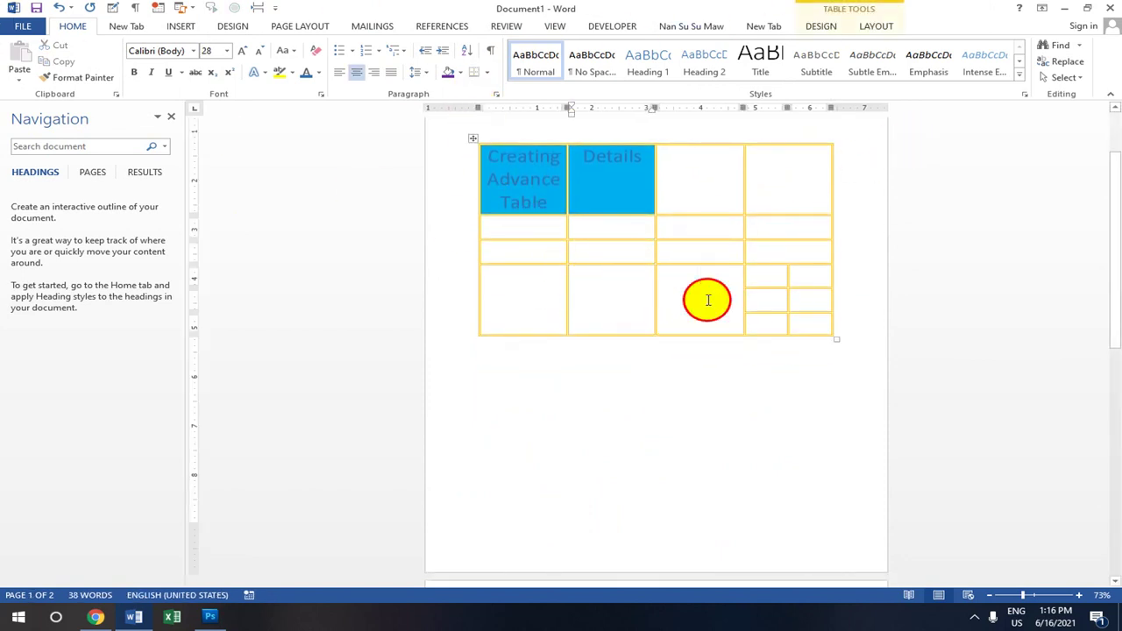
pyautogui.click(877, 27)
pyautogui.click(821, 26)
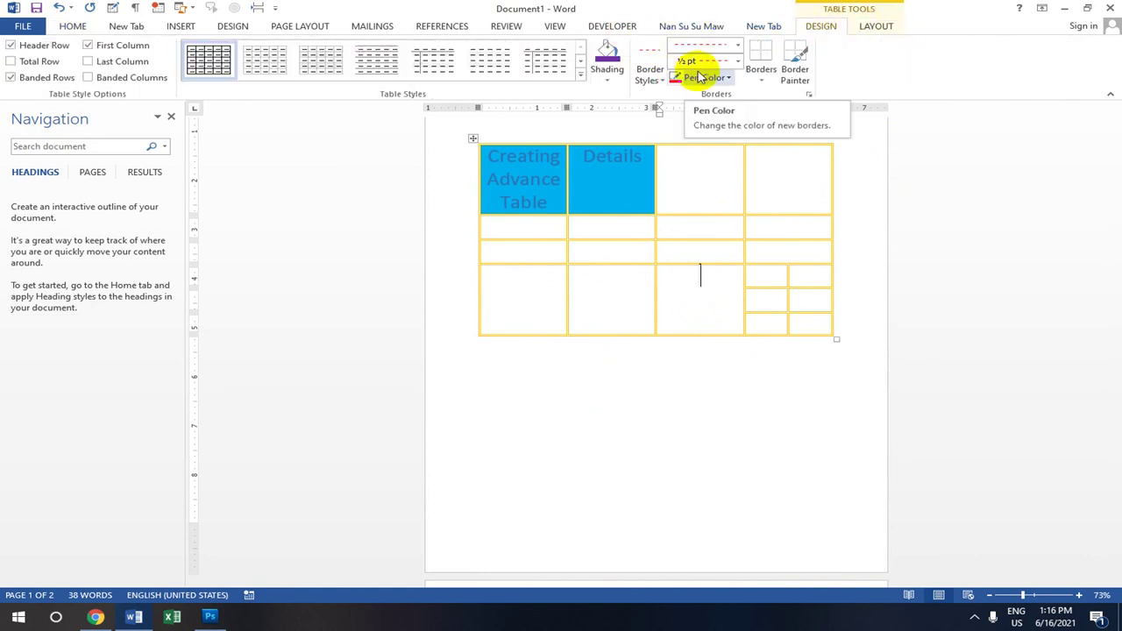
pyautogui.click(605, 75)
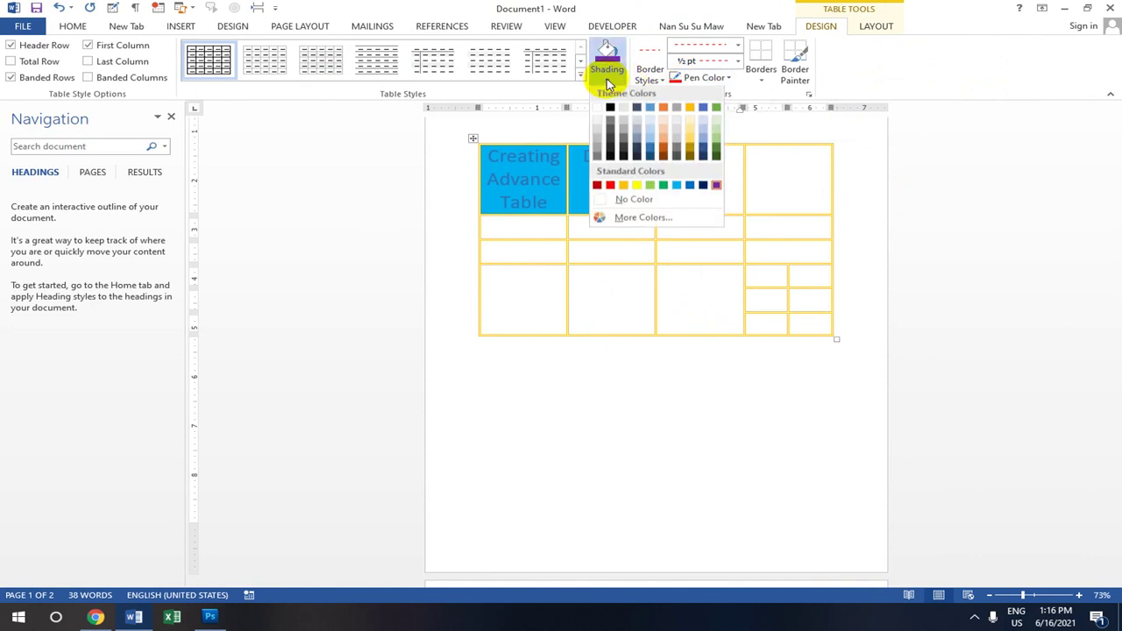
pyautogui.click(664, 187)
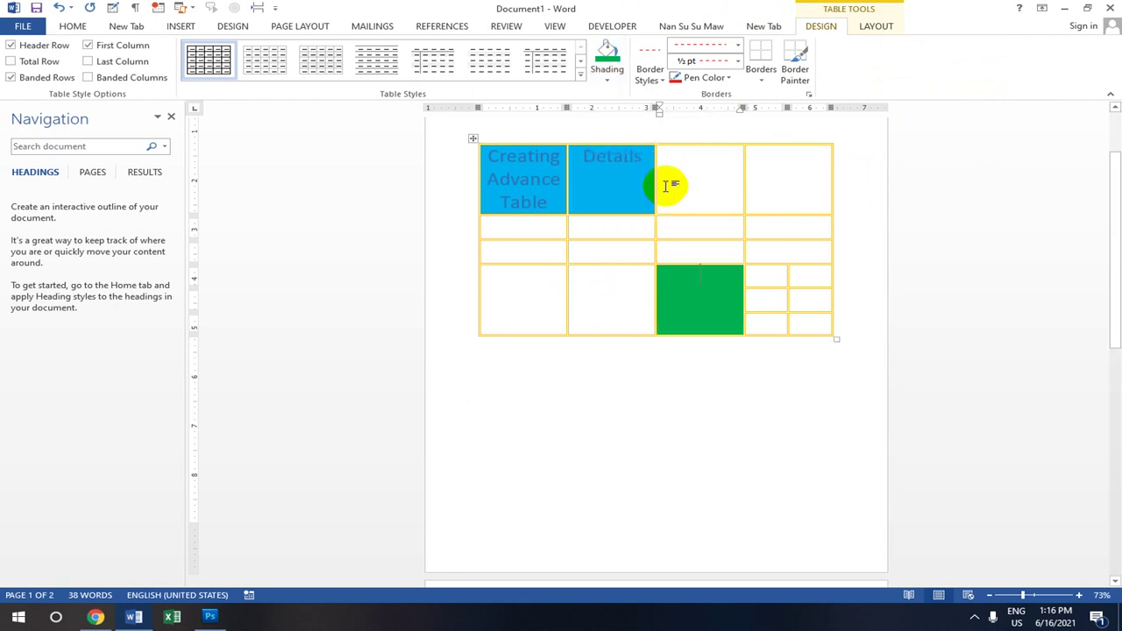
# Paint ½ pt red theme-style borders along the green cell's sides, the nested grid's top and right edges, and around its top-right cell
pyautogui.click(653, 77)
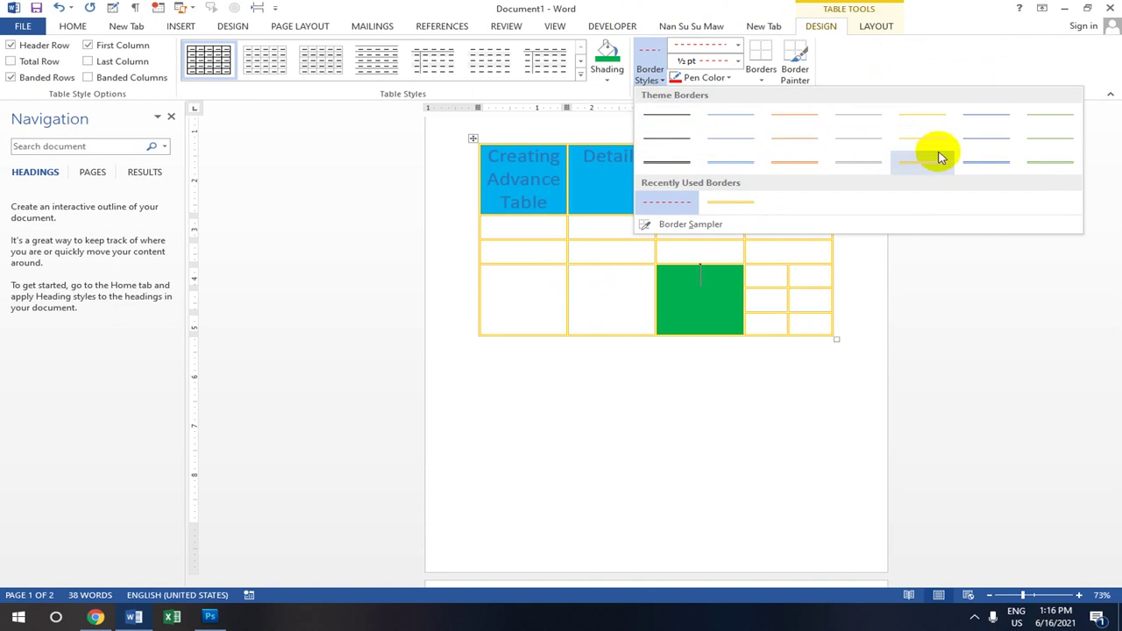
pyautogui.click(990, 160)
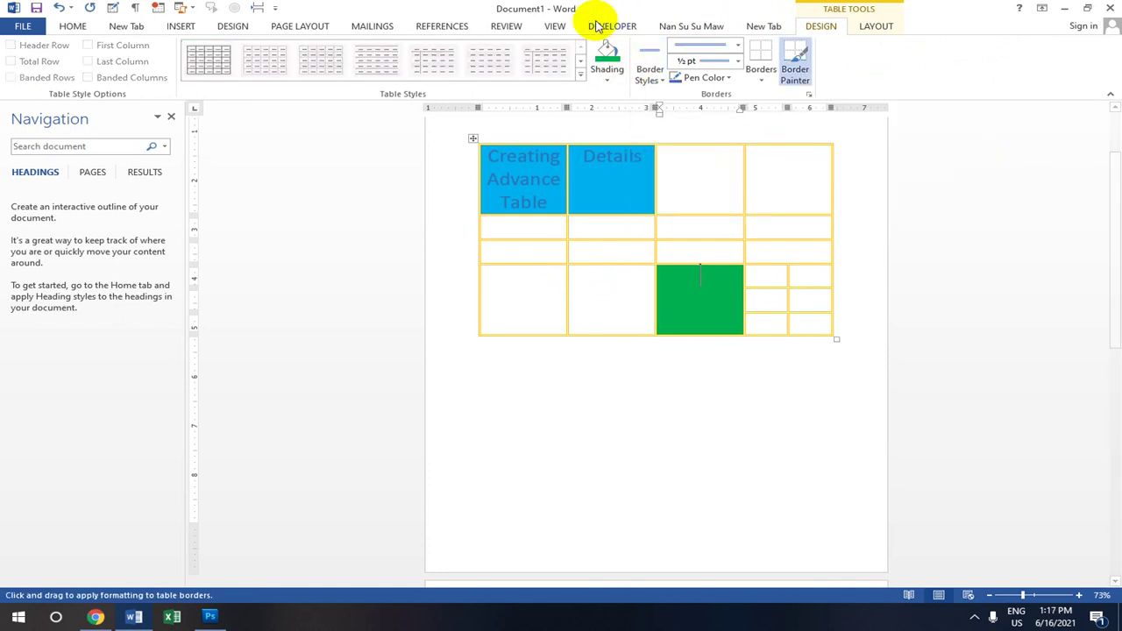
pyautogui.click(726, 78)
pyautogui.click(688, 204)
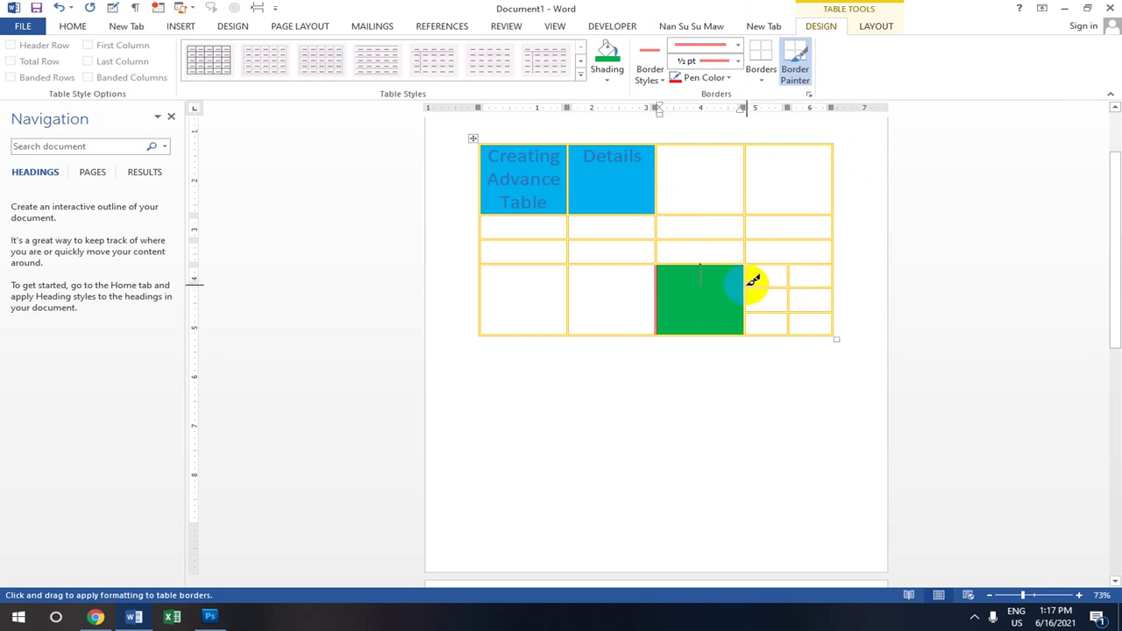
pyautogui.click(745, 277)
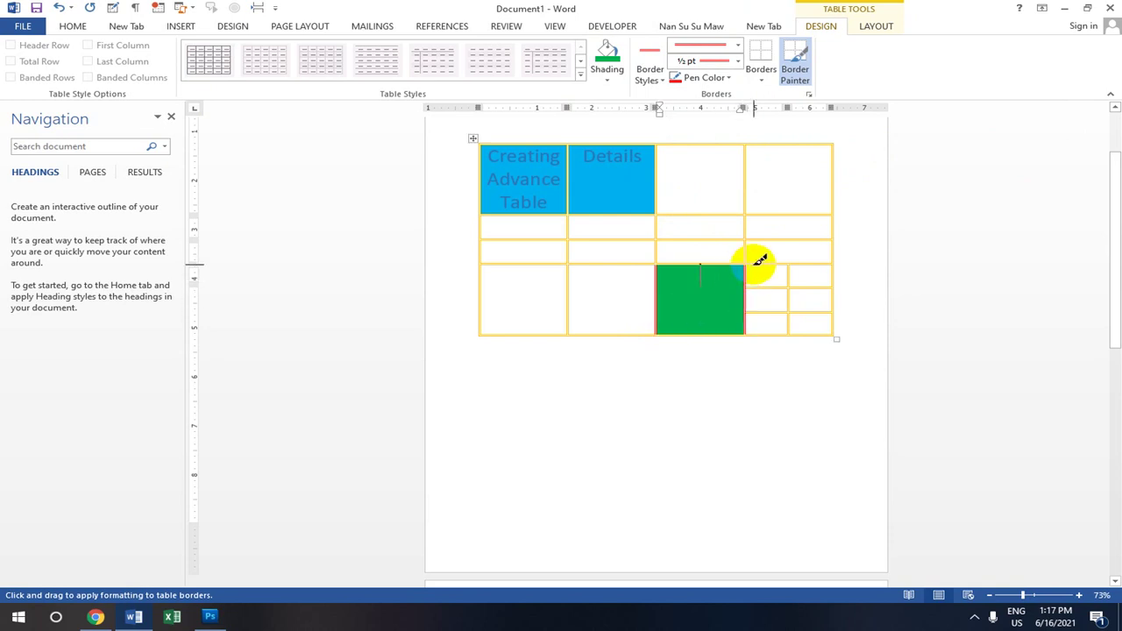
pyautogui.moveTo(760, 261); pyautogui.dragTo(794, 270)
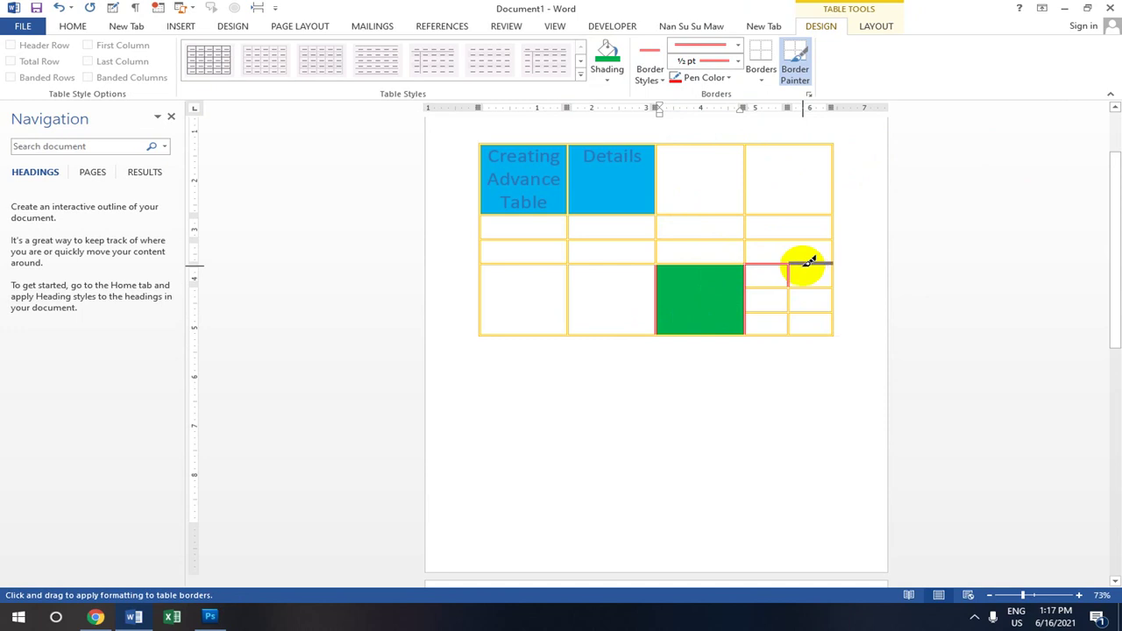
pyautogui.click(835, 277)
pyautogui.moveTo(836, 301); pyautogui.dragTo(829, 318)
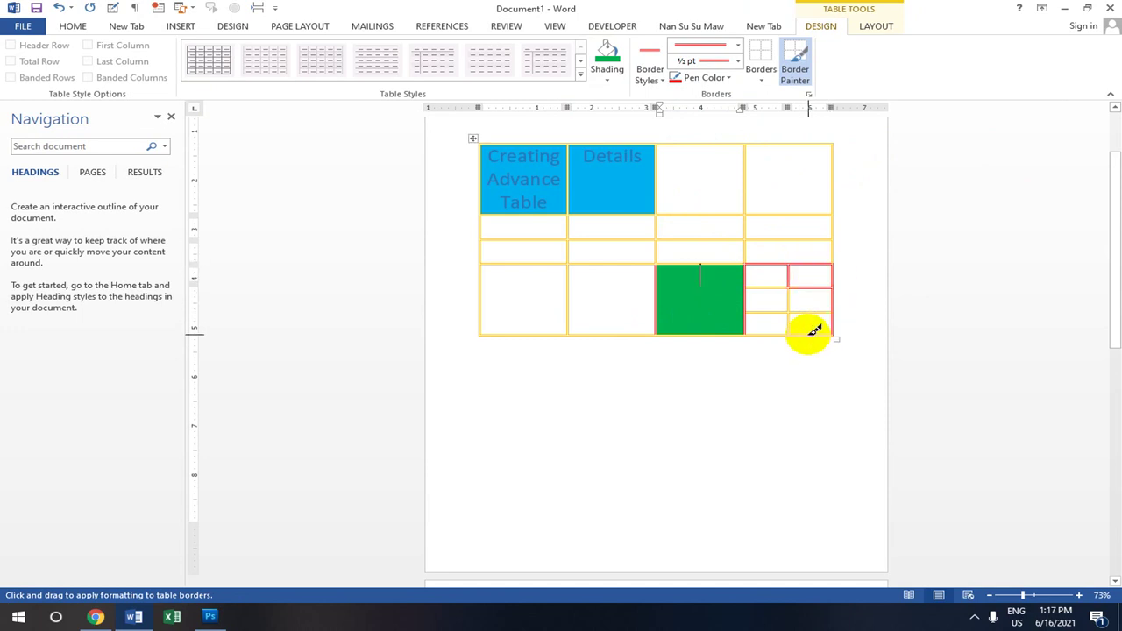
pyautogui.press('Escape')
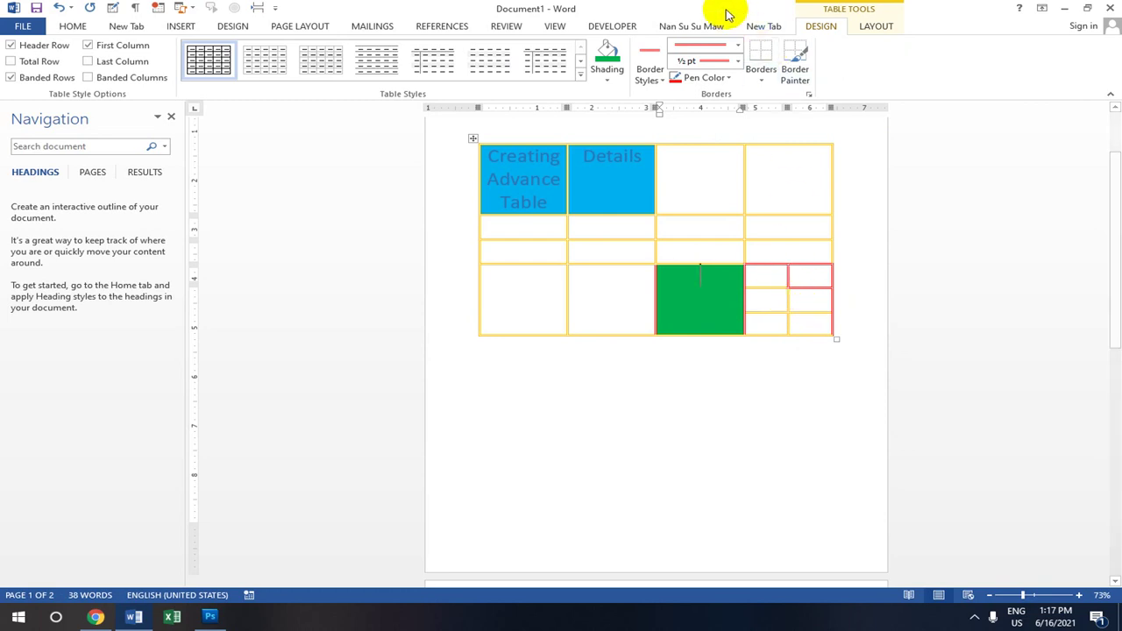
# Paint purple borders on the line between the last two columns and beneath their first and second rows
pyautogui.click(714, 78)
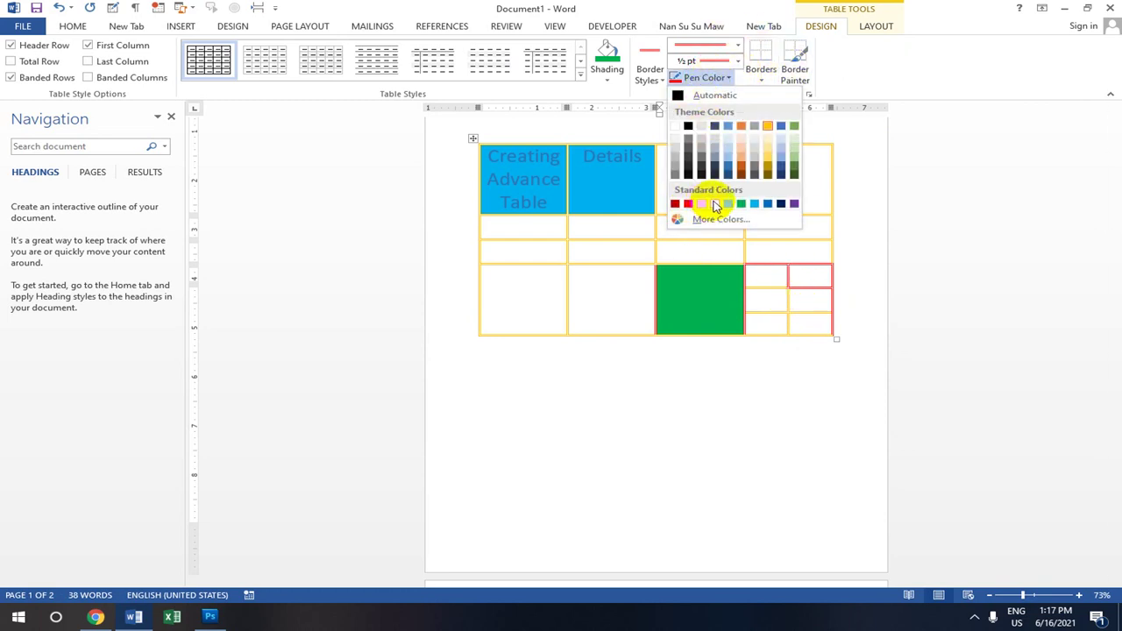
pyautogui.click(795, 204)
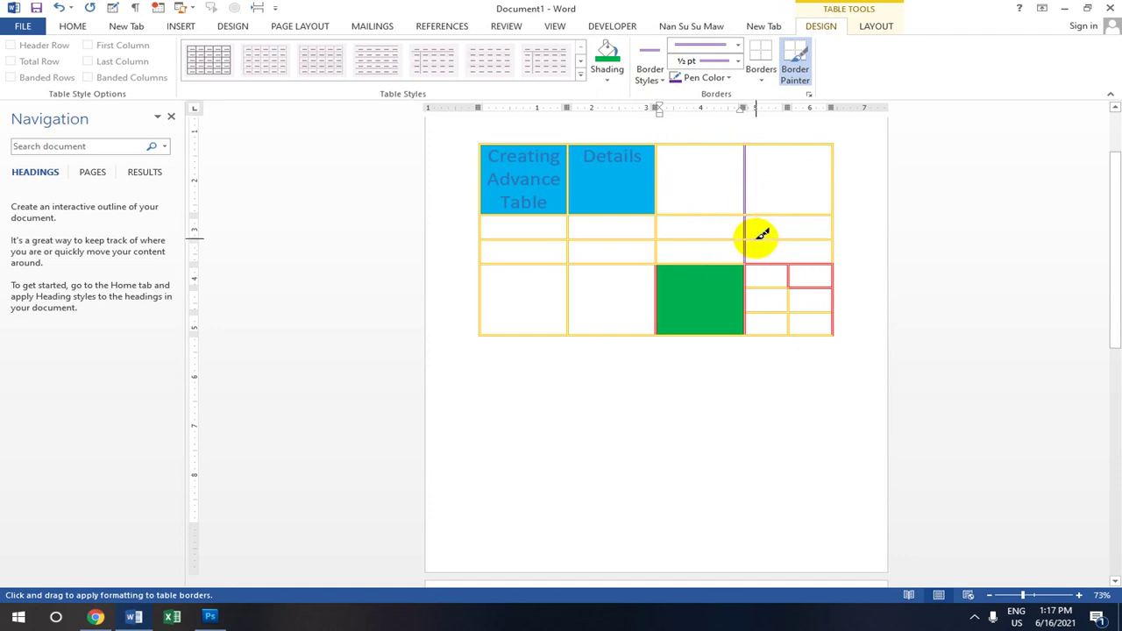
pyautogui.click(761, 237)
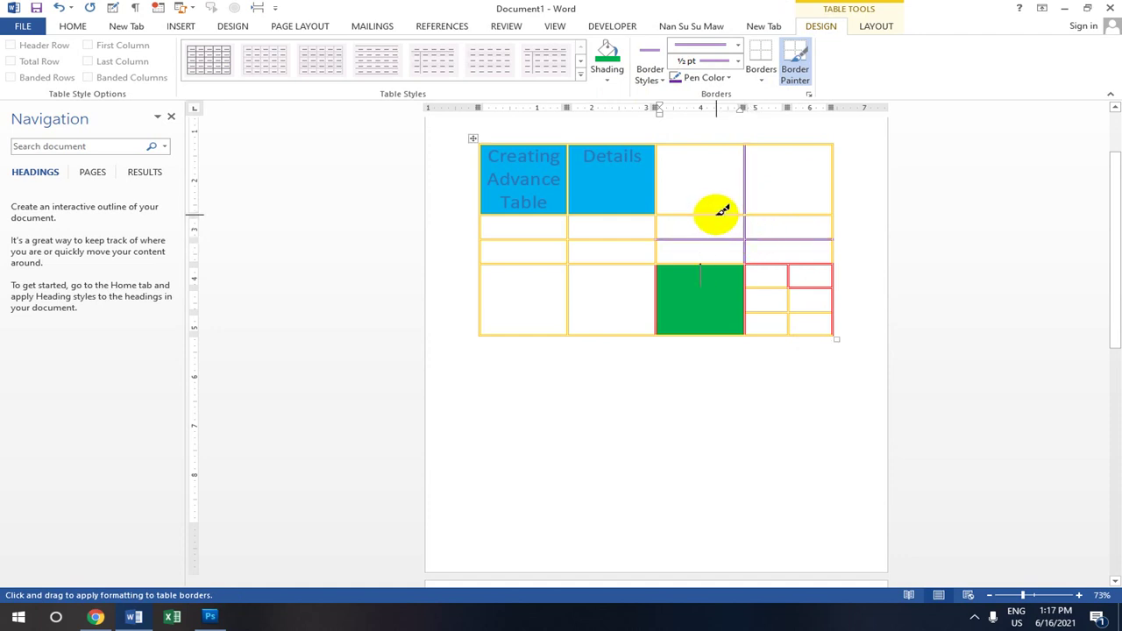
pyautogui.click(715, 215)
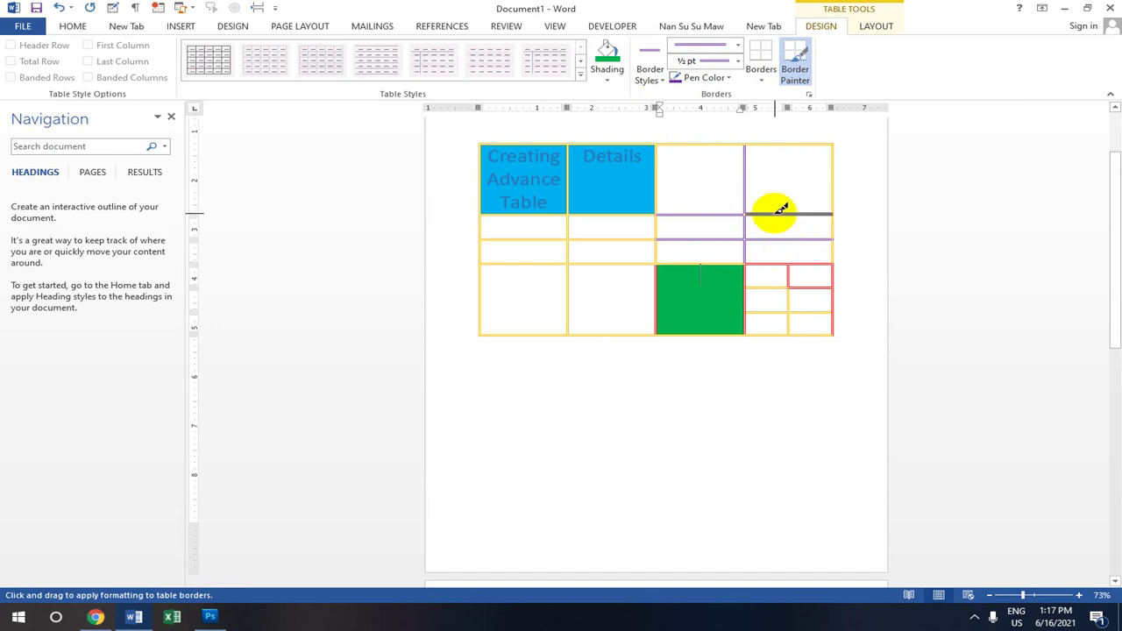
pyautogui.click(781, 213)
pyautogui.press('Escape')
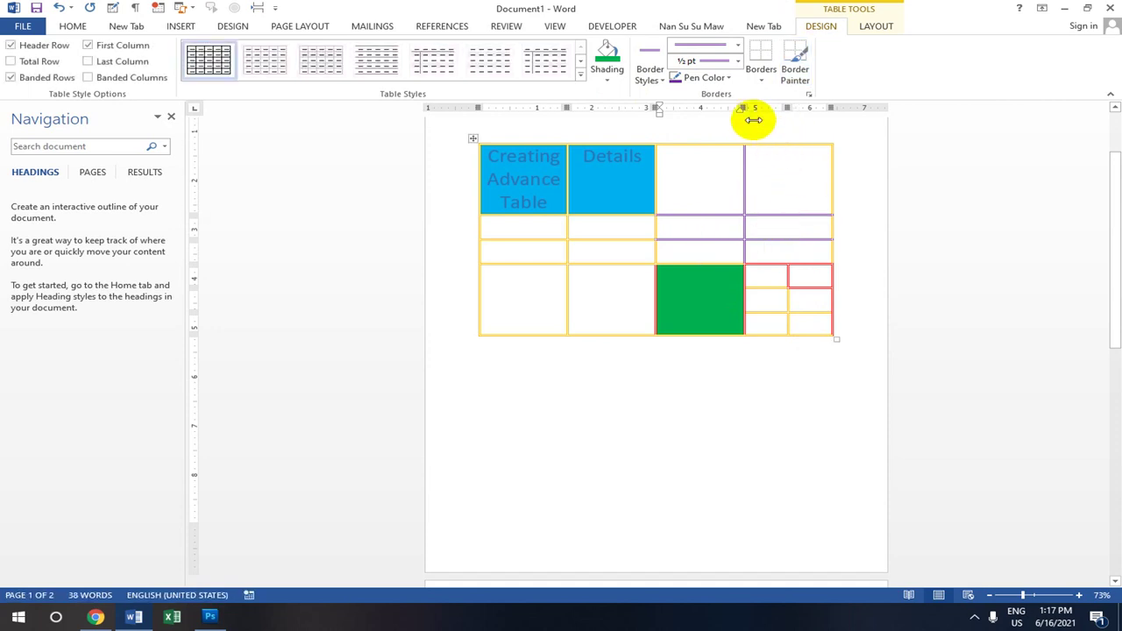
# Paint black borders around the lower cells of the first table's first two columns with the Border Painter
pyautogui.click(727, 79)
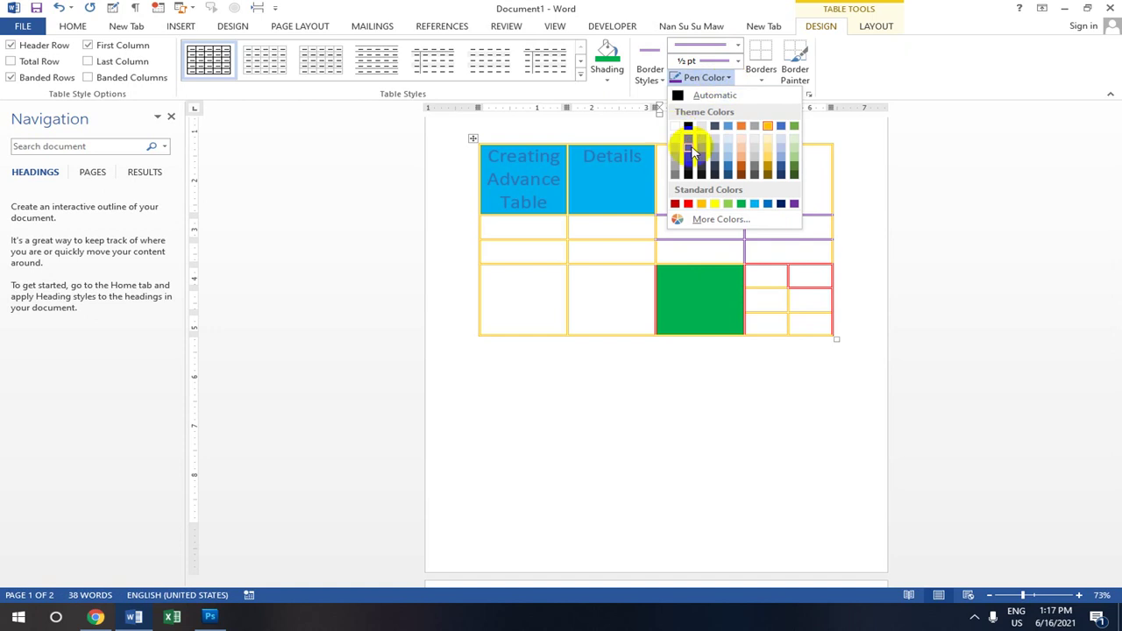
pyautogui.click(689, 123)
pyautogui.click(481, 252)
pyautogui.click(481, 265)
pyautogui.moveTo(551, 259); pyautogui.dragTo(594, 261)
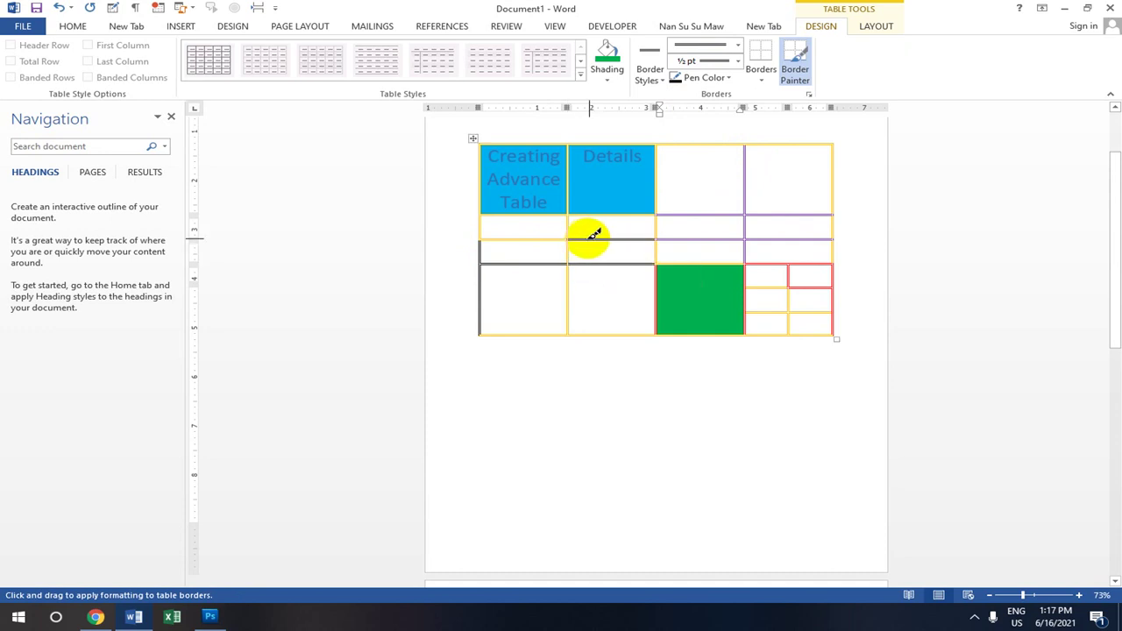
pyautogui.moveTo(571, 253)
pyautogui.mouseDown()
pyautogui.moveTo(564, 281)
pyautogui.moveTo(585, 322)
pyautogui.mouseUp()
pyautogui.click(593, 332)
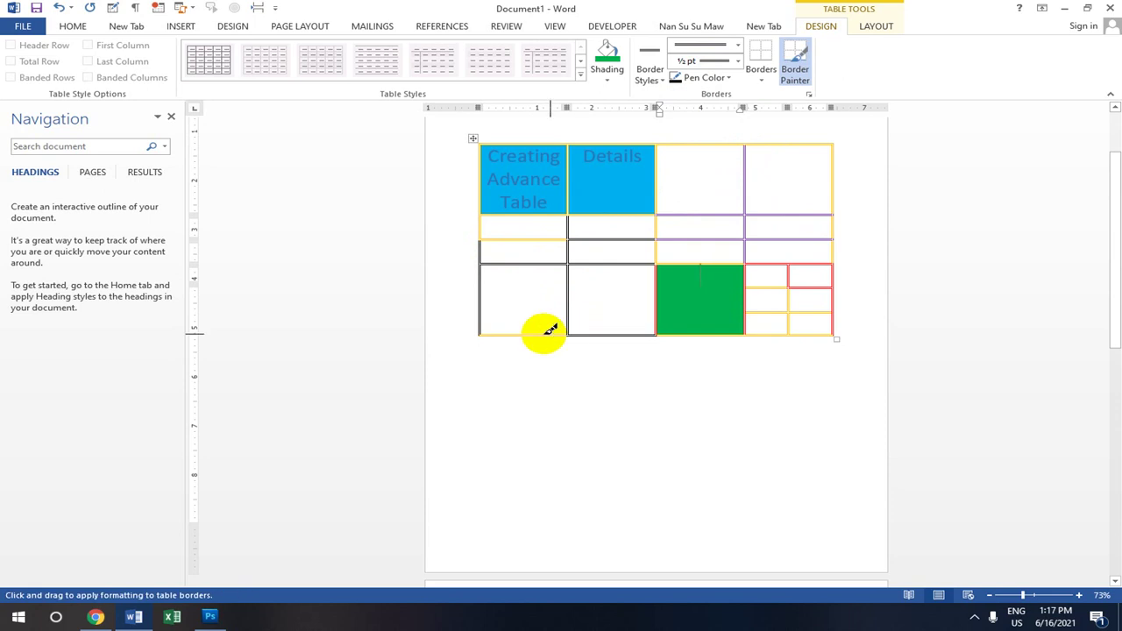
pyautogui.click(532, 335)
# Look over the recoloured borders of the first table and the red dashed table on the second page
pyautogui.scroll(2, 638, 262)
pyautogui.scroll(-3, 637, 262)
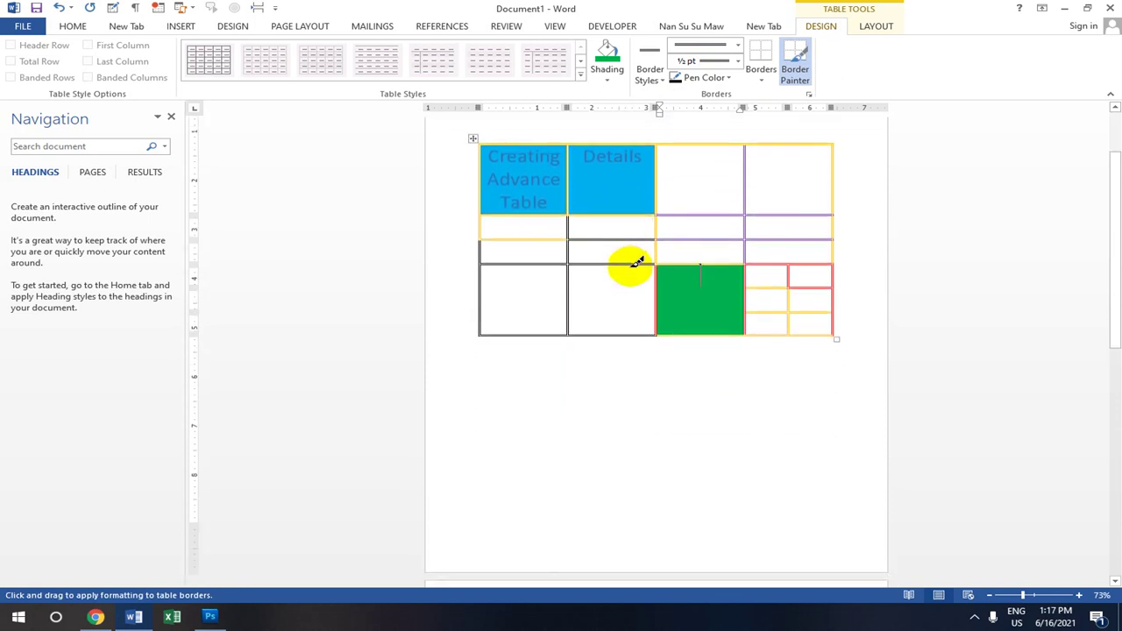
pyautogui.scroll(2, 637, 262)
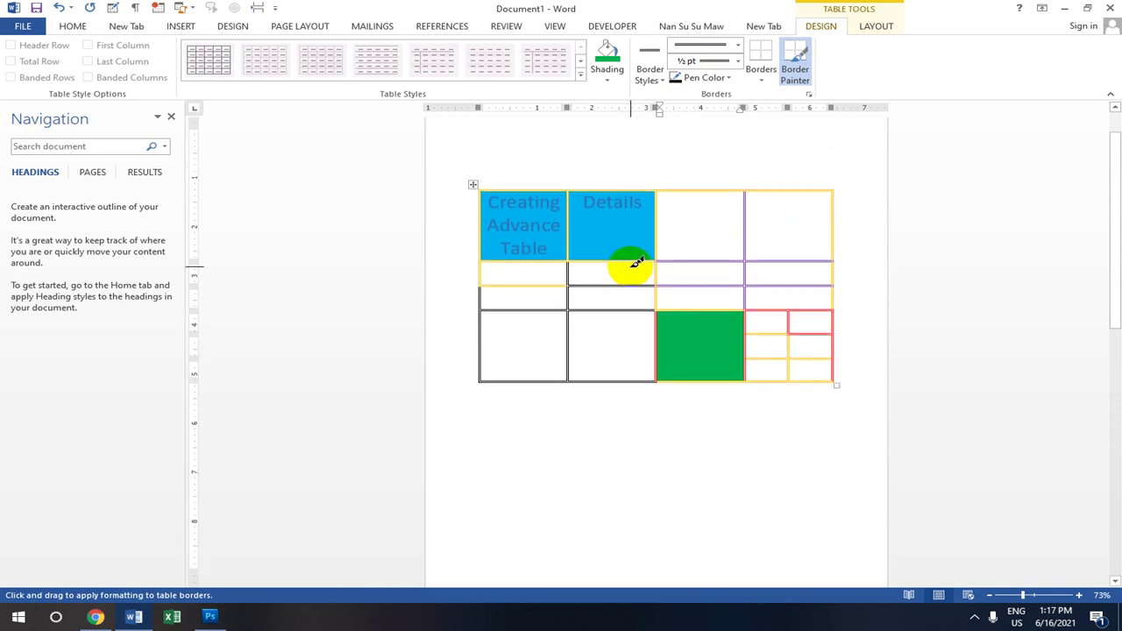
pyautogui.scroll(-2, 634, 220)
pyautogui.scroll(1, 626, 189)
pyautogui.scroll(-2, 640, 211)
pyautogui.scroll(-5, 647, 228)
pyautogui.scroll(3, 649, 229)
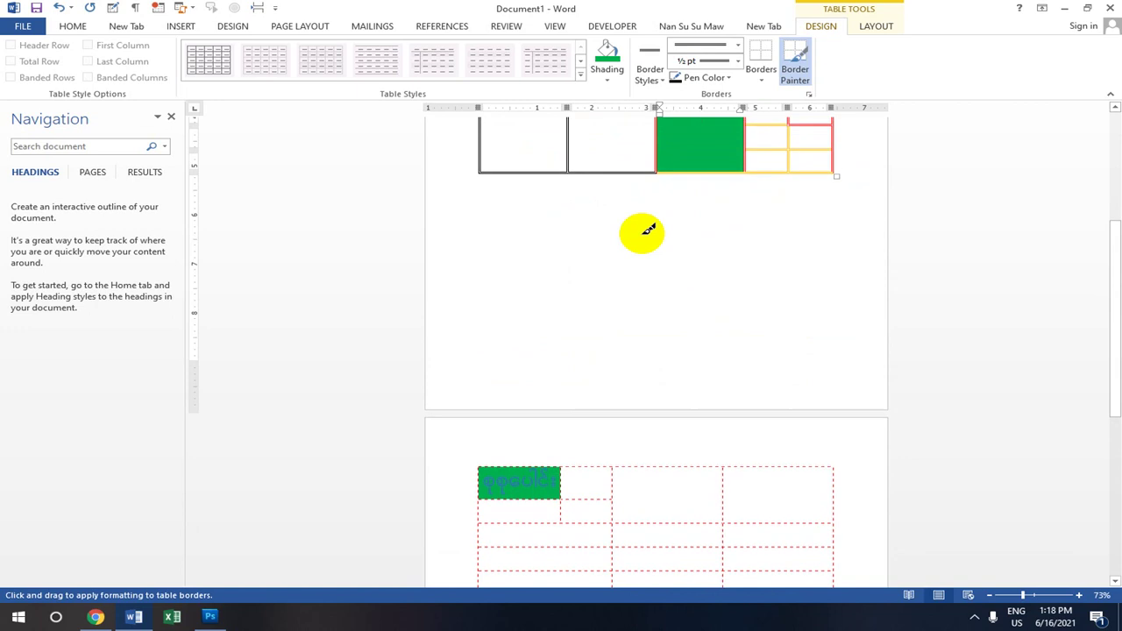
pyautogui.scroll(3, 649, 230)
# Save the document as "021-Creating Advance Table.docx" in the recent Microsoft Word 2013 lesson folder on drive E
pyautogui.click(25, 26)
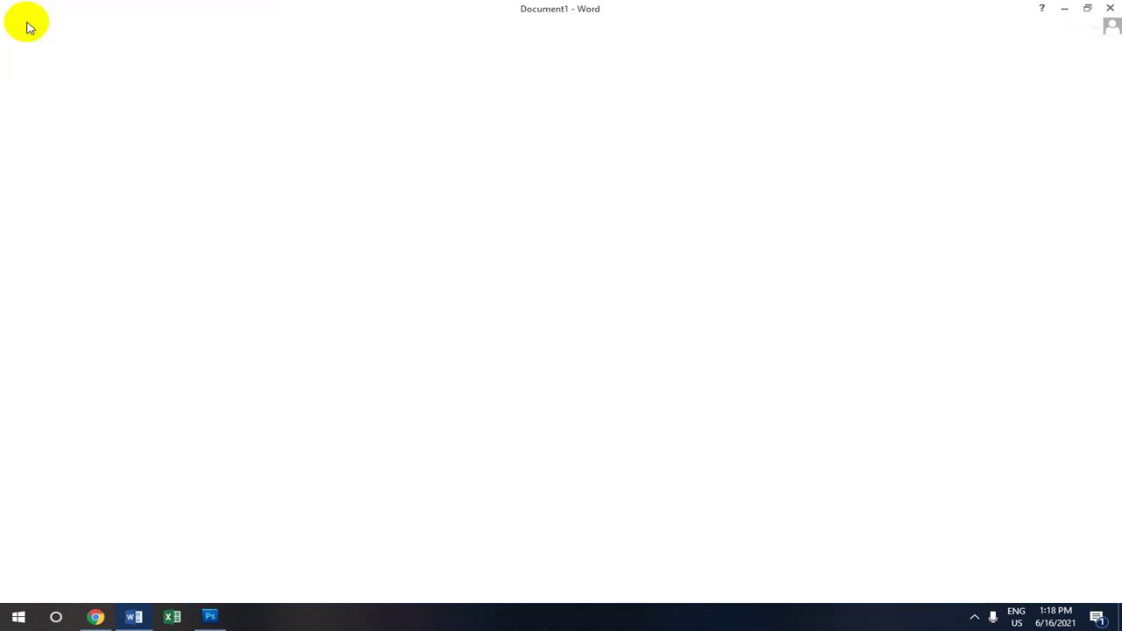
pyautogui.click(60, 173)
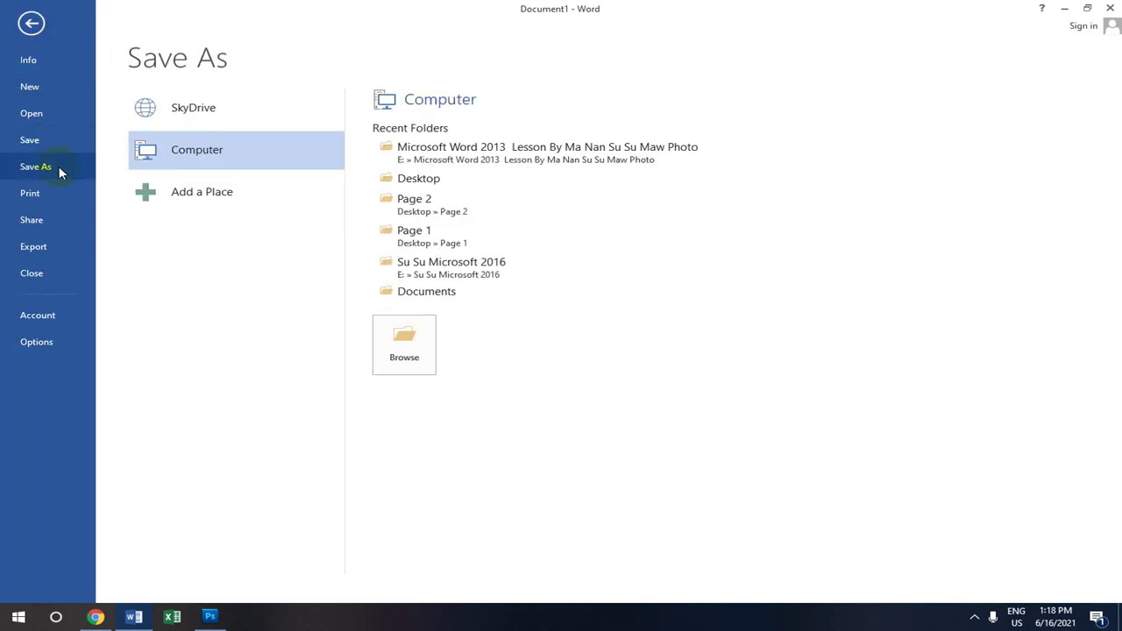
pyautogui.click(506, 153)
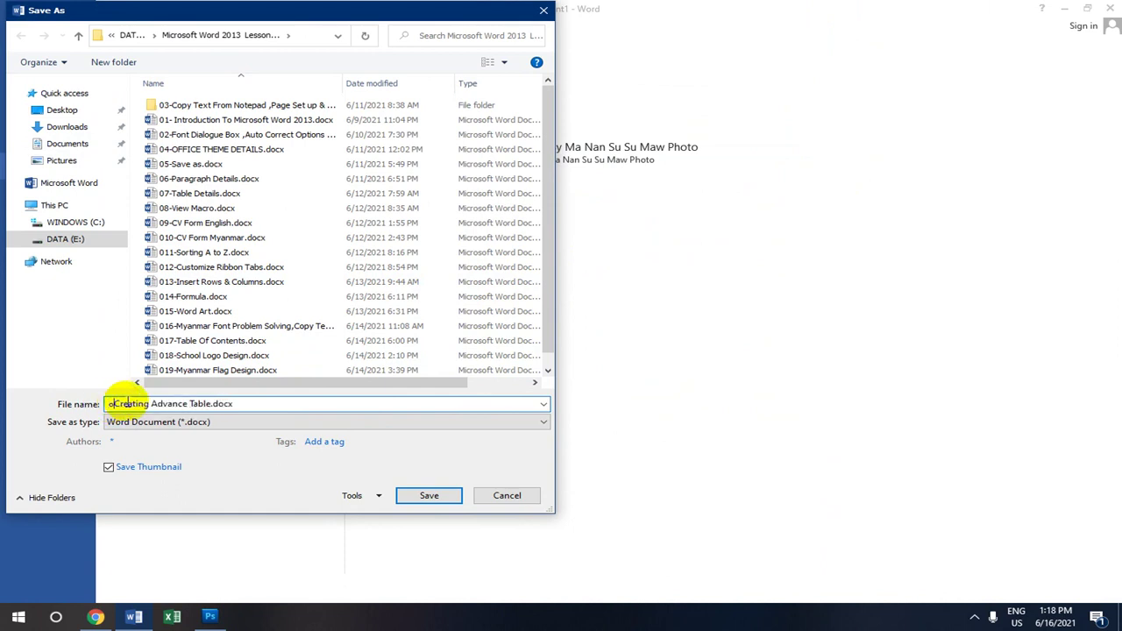
pyautogui.hotkey('ctrl', 'shift', 'space')
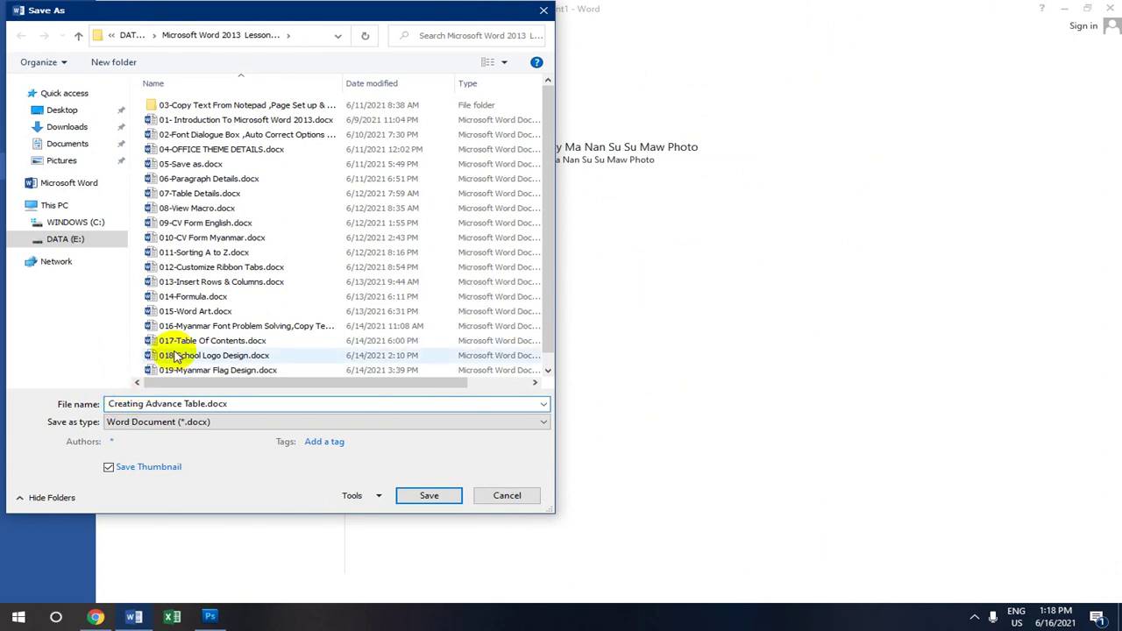
pyautogui.scroll(-1, 274, 331)
pyautogui.write('021-')
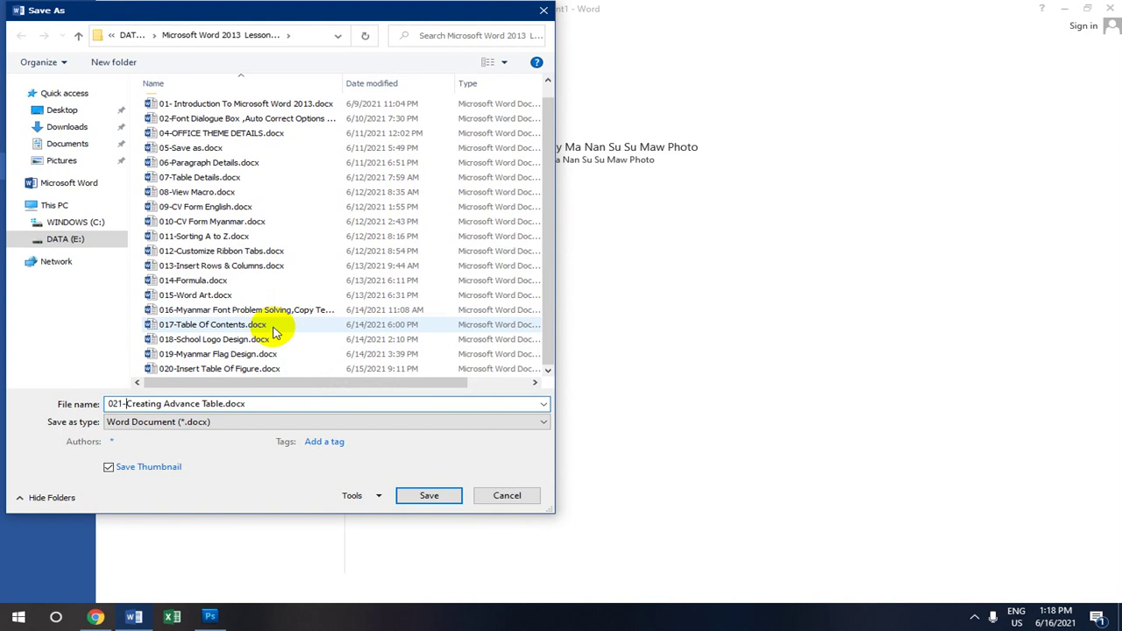
pyautogui.click(431, 495)
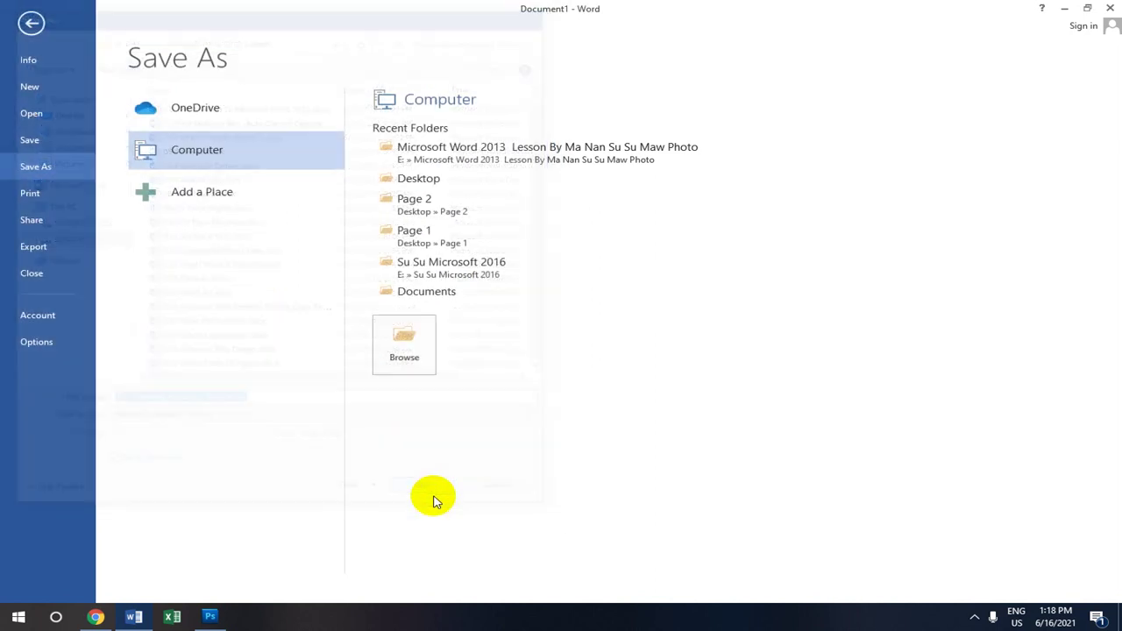
# Review the finished tables across both pages of the saved document
pyautogui.scroll(-1, 657, 251)
pyautogui.scroll(2, 657, 251)
pyautogui.scroll(1, 657, 251)
pyautogui.scroll(-3, 657, 251)
pyautogui.scroll(-1, 655, 246)
pyautogui.scroll(1, 654, 246)
pyautogui.scroll(-1, 654, 246)
pyautogui.scroll(2, 655, 245)
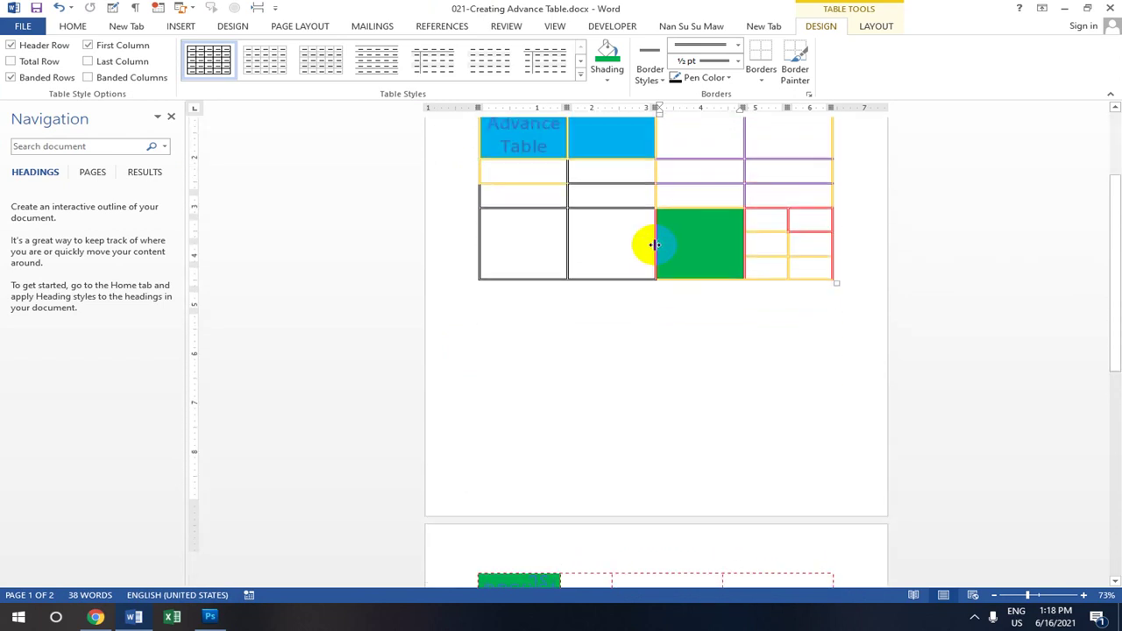
pyautogui.scroll(3, 655, 244)
pyautogui.scroll(-2, 656, 251)
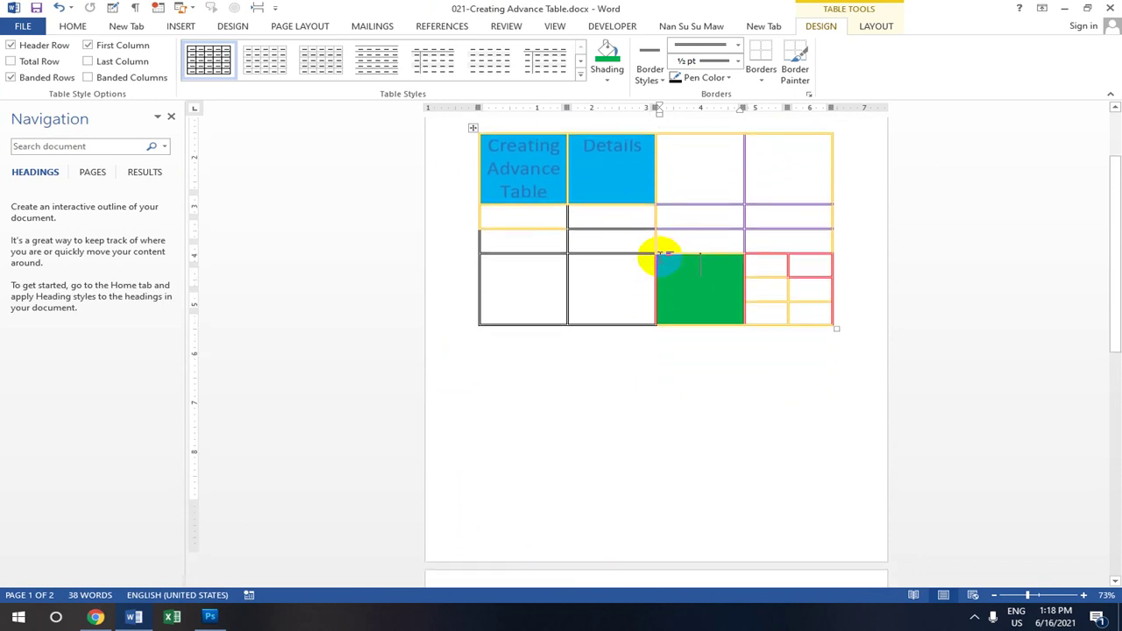
pyautogui.scroll(-2, 659, 256)
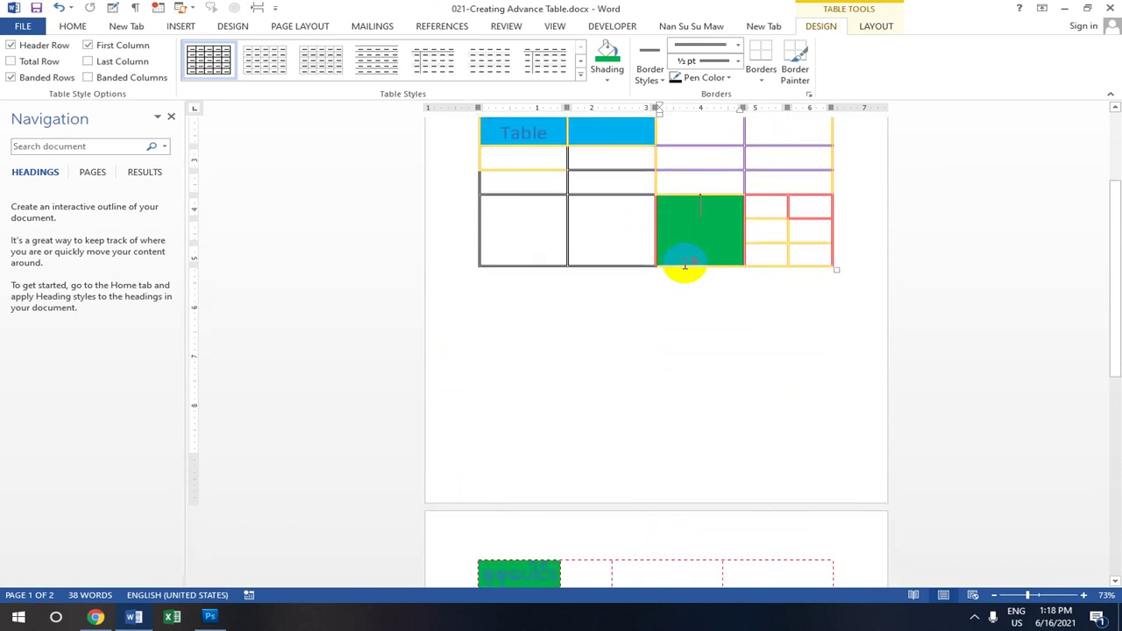